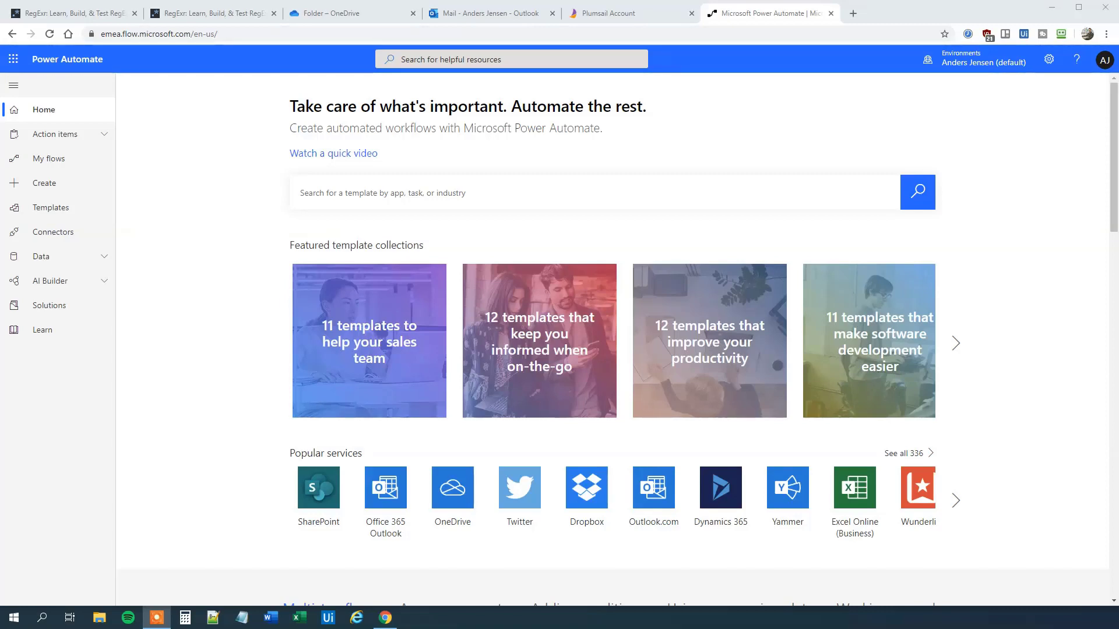
Step: Open the backpacking-united.com shipment email and highlight its order number and handover date 12.01.2020 11:55:33
left_click(442, 21)
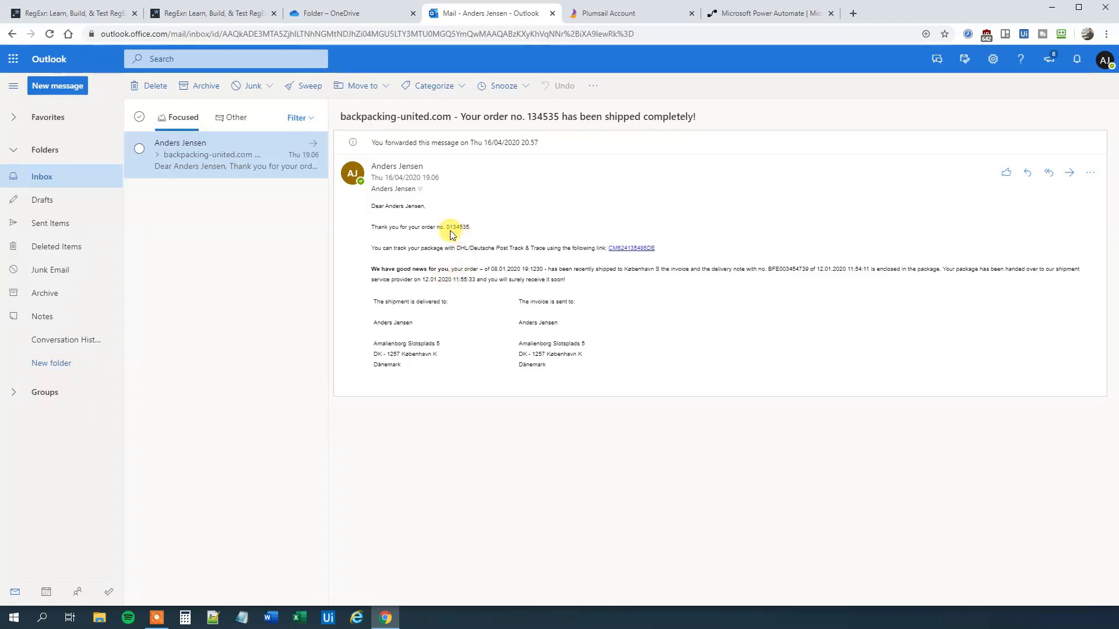
left_click_drag(448, 228, 463, 229)
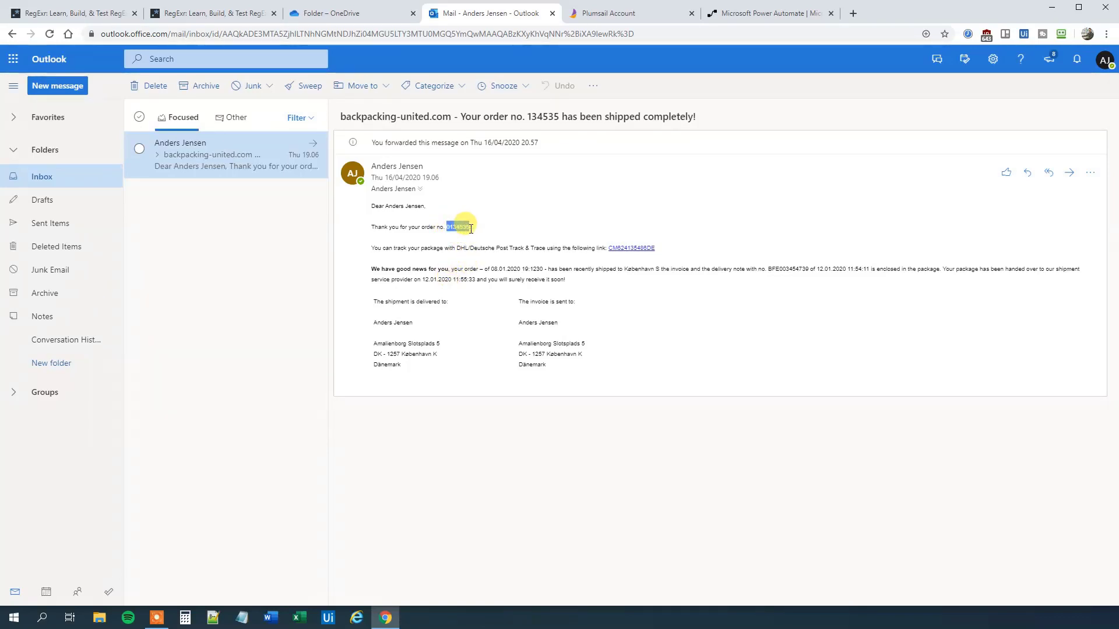
left_click(434, 271)
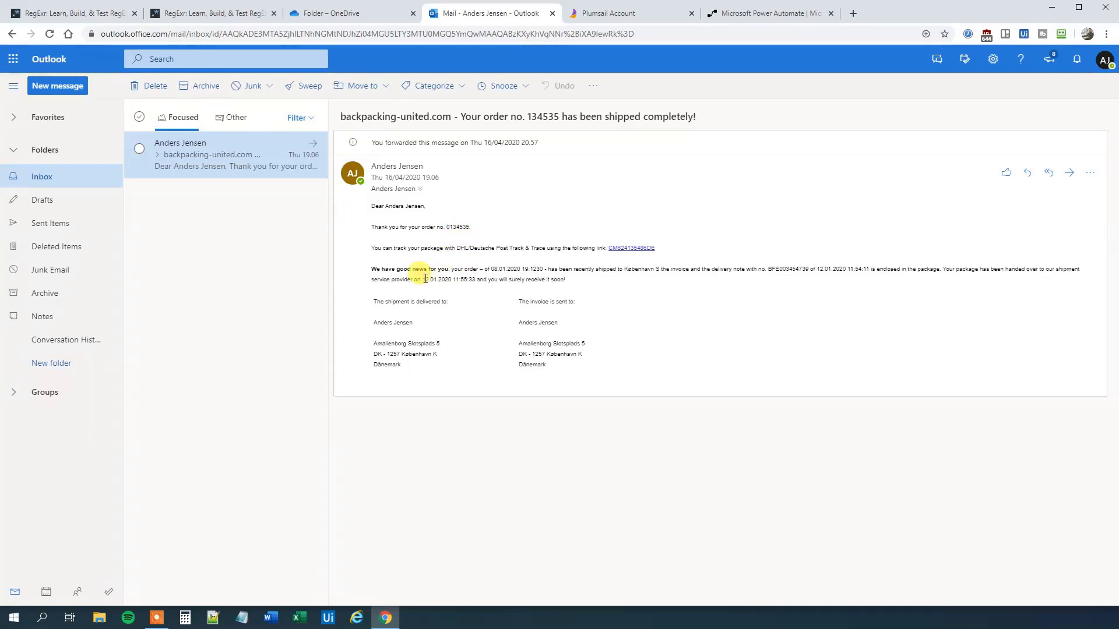
left_click_drag(425, 279, 475, 280)
left_click(481, 293)
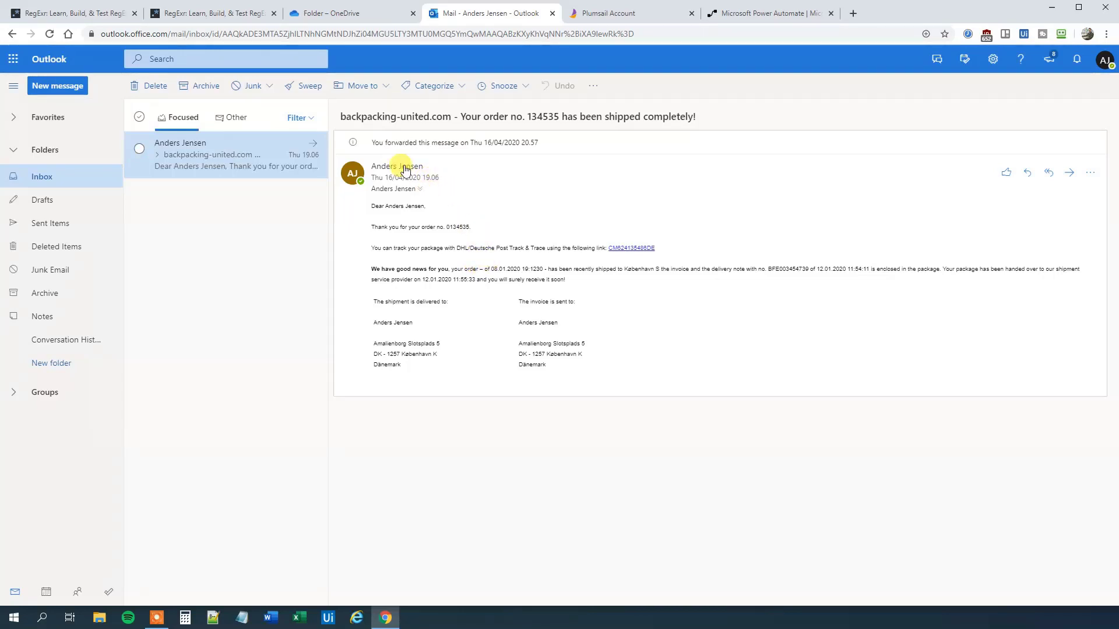
left_click(342, 13)
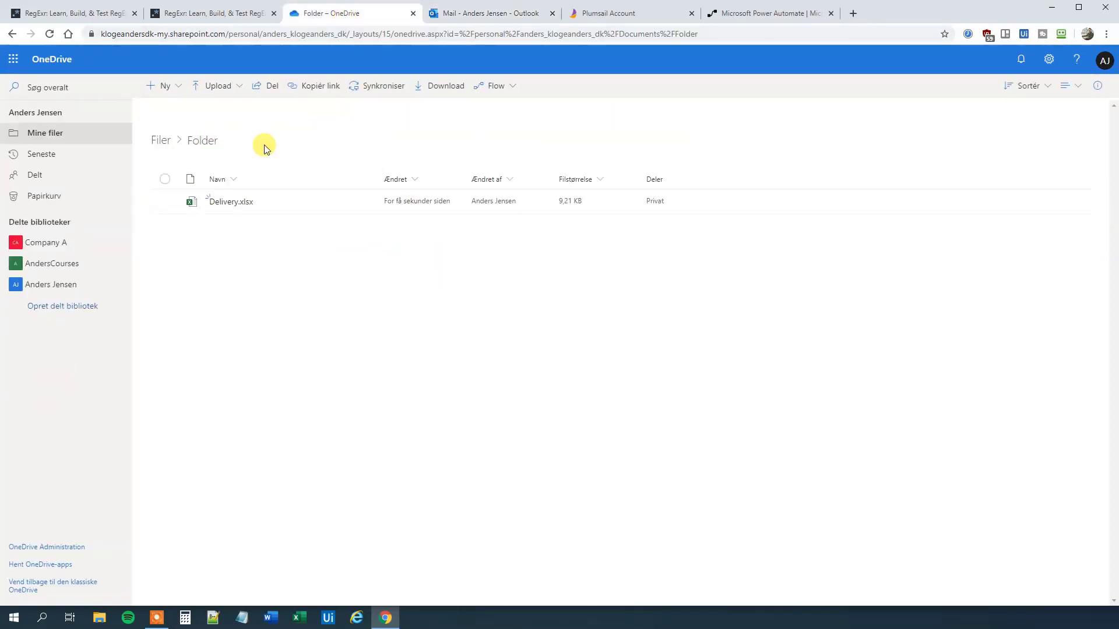
left_click(231, 202)
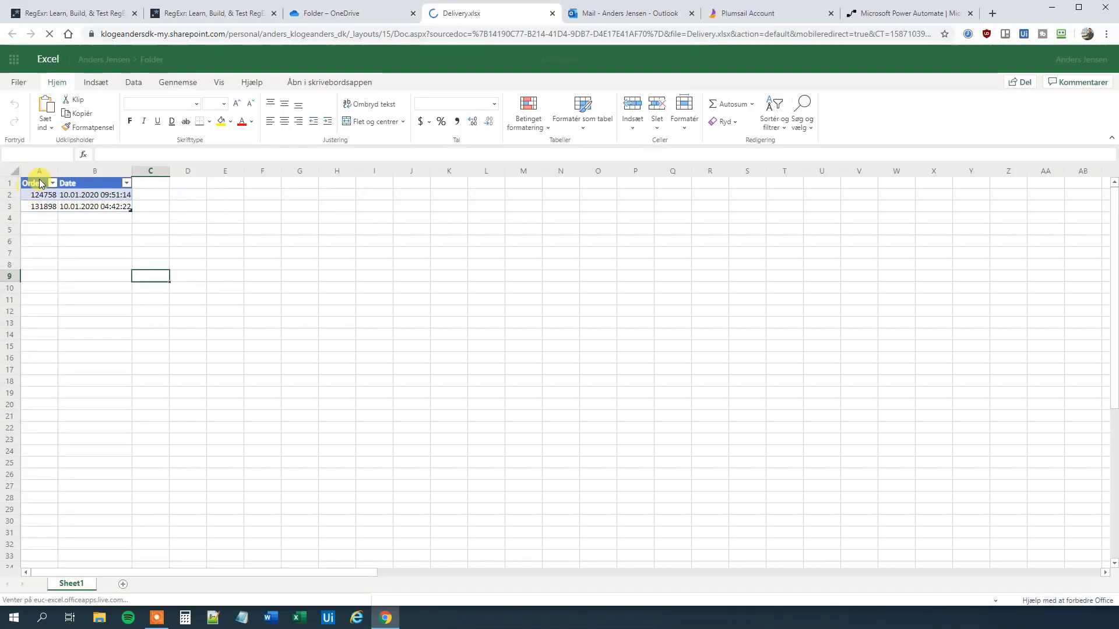
left_click(70, 205)
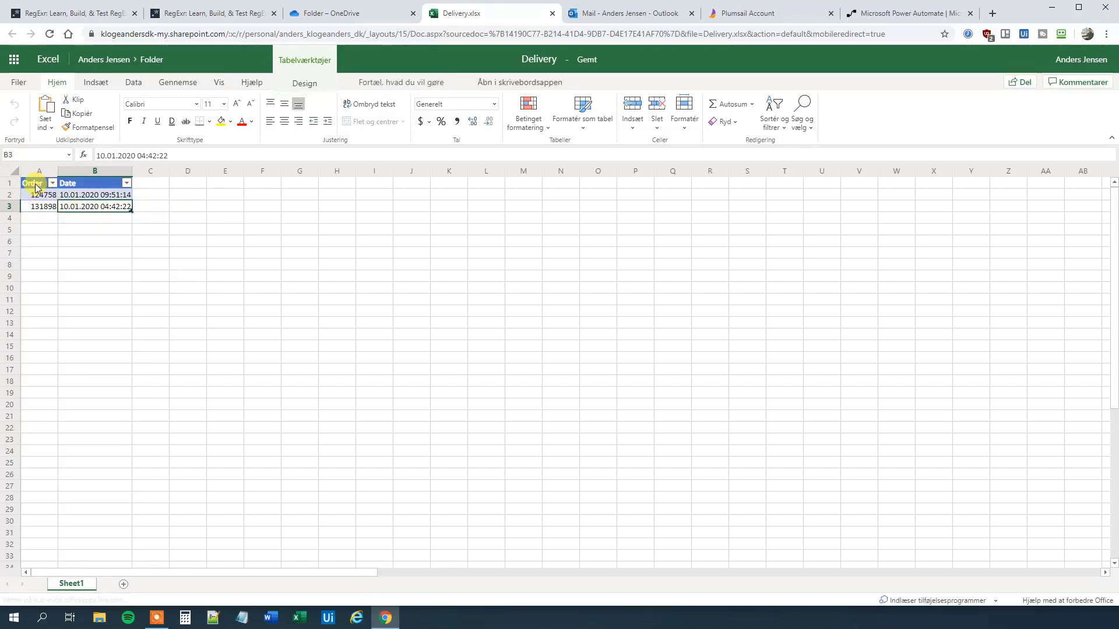
left_click(41, 217)
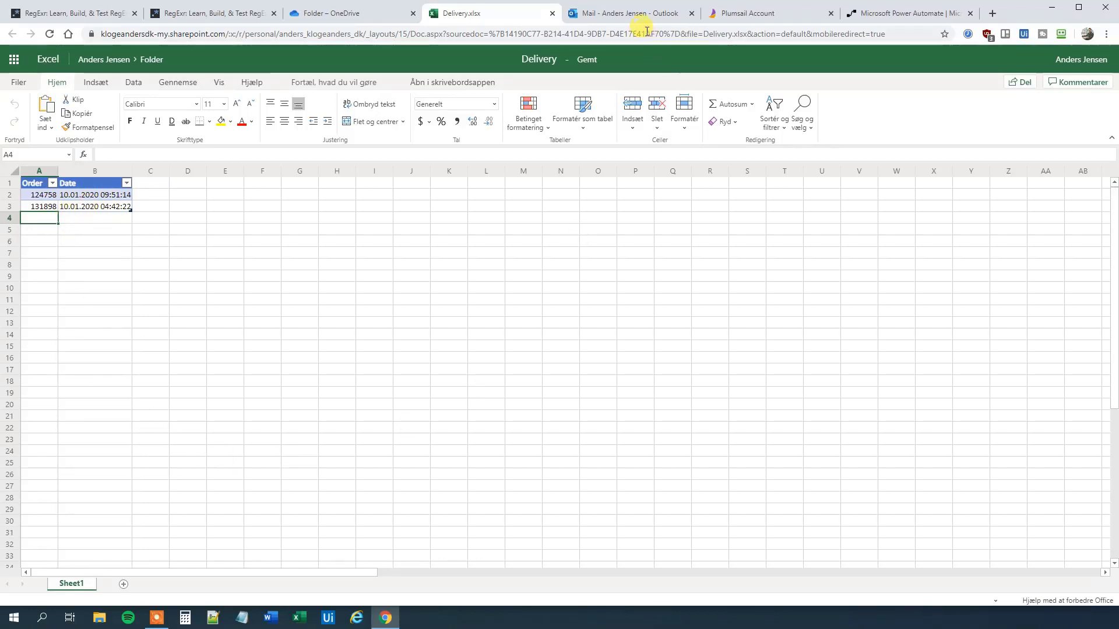
left_click(624, 22)
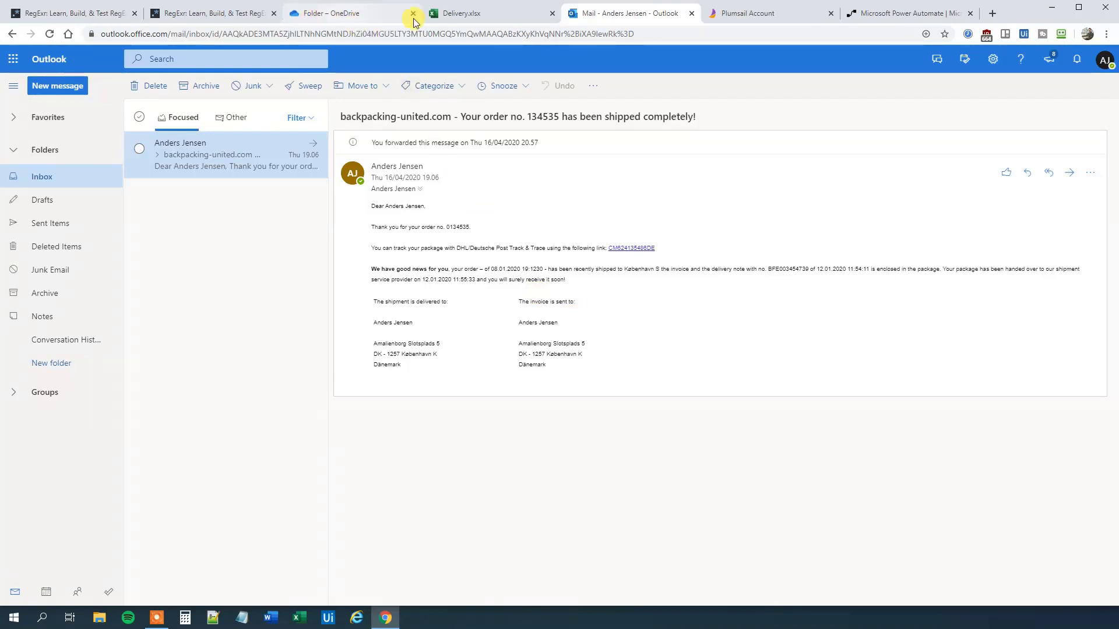
left_click(551, 13)
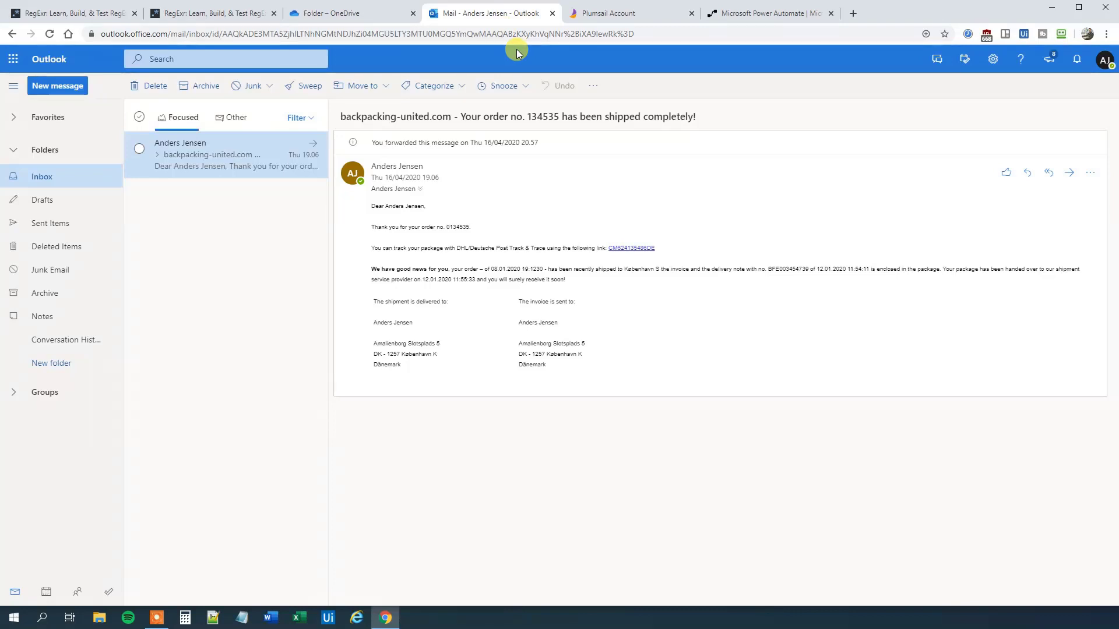
Step: Add a new Plumsail Documents API key named for Power Automate, then return to Outlook
left_click(616, 21)
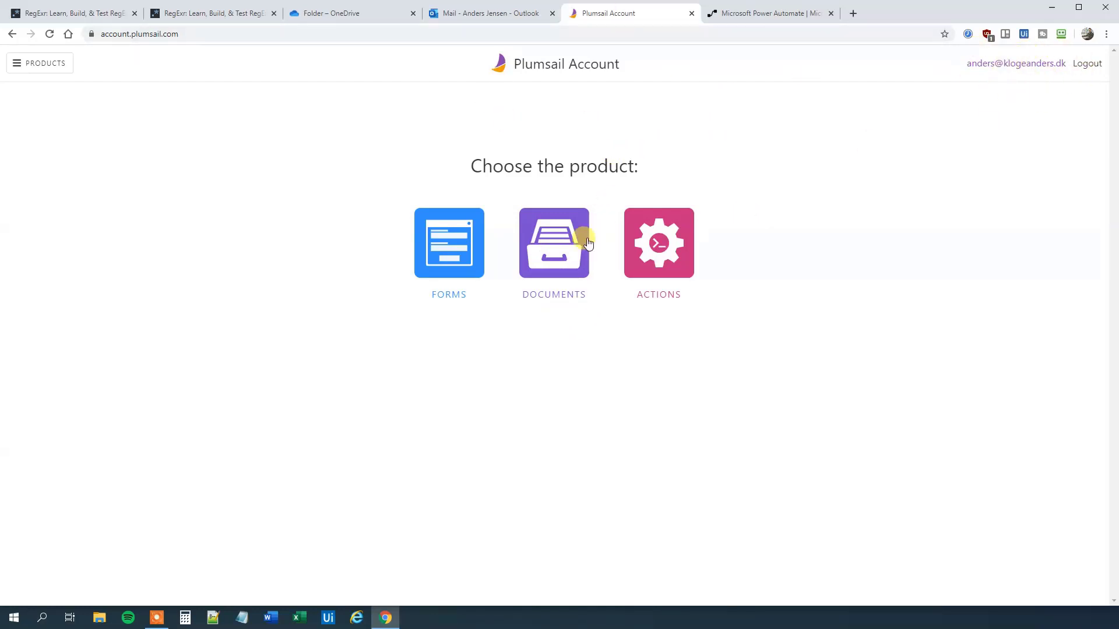
left_click(557, 251)
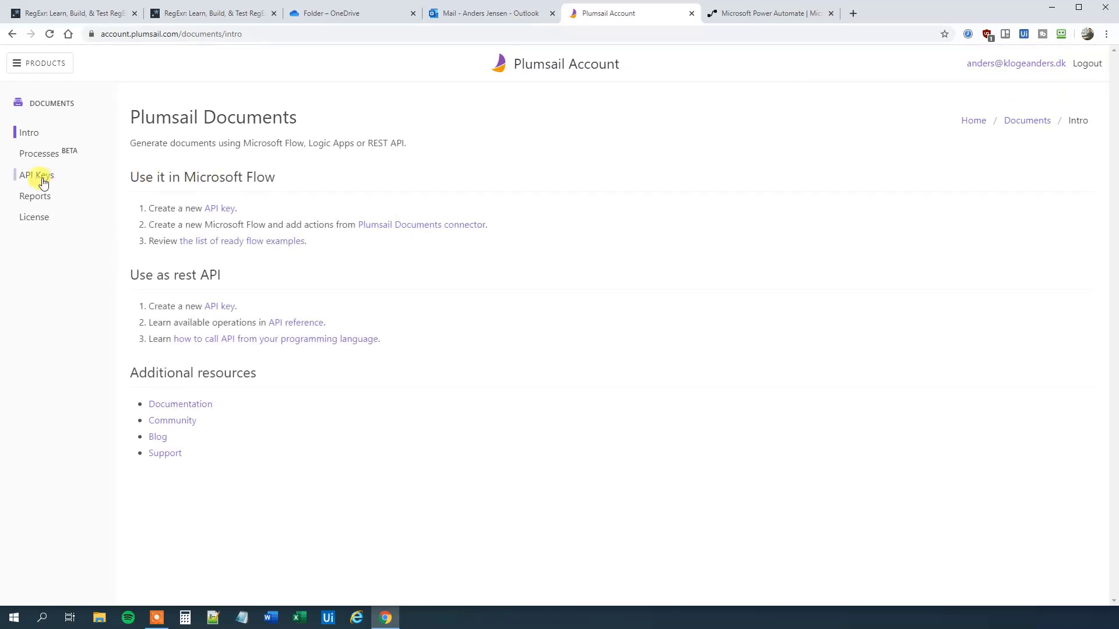
left_click(38, 175)
left_click(168, 176)
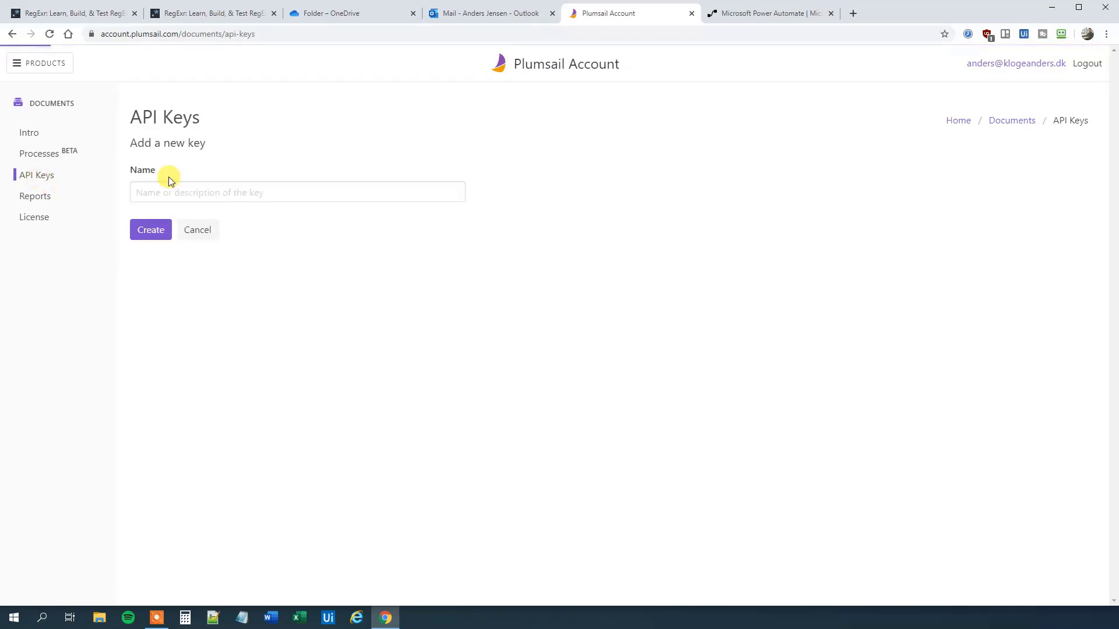
left_click(162, 193)
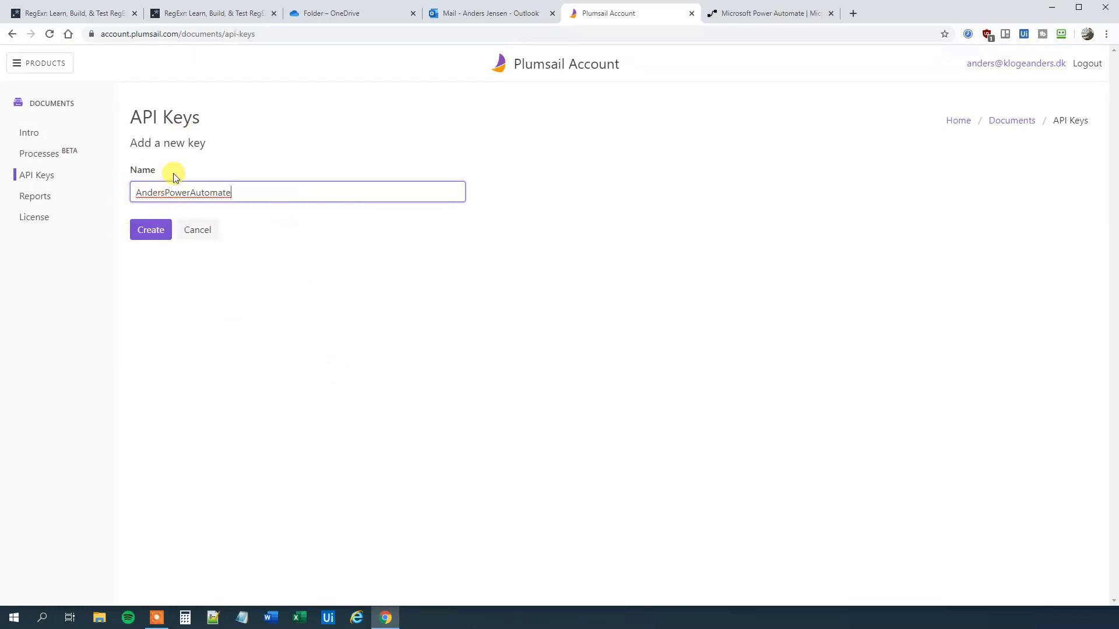
left_click(147, 231)
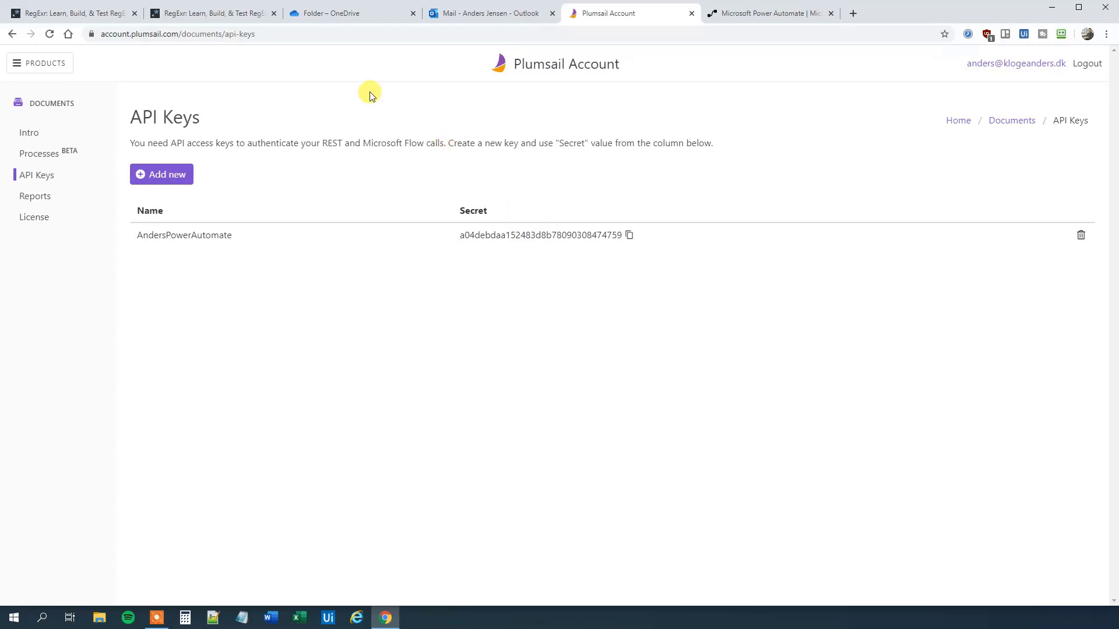
left_click(475, 18)
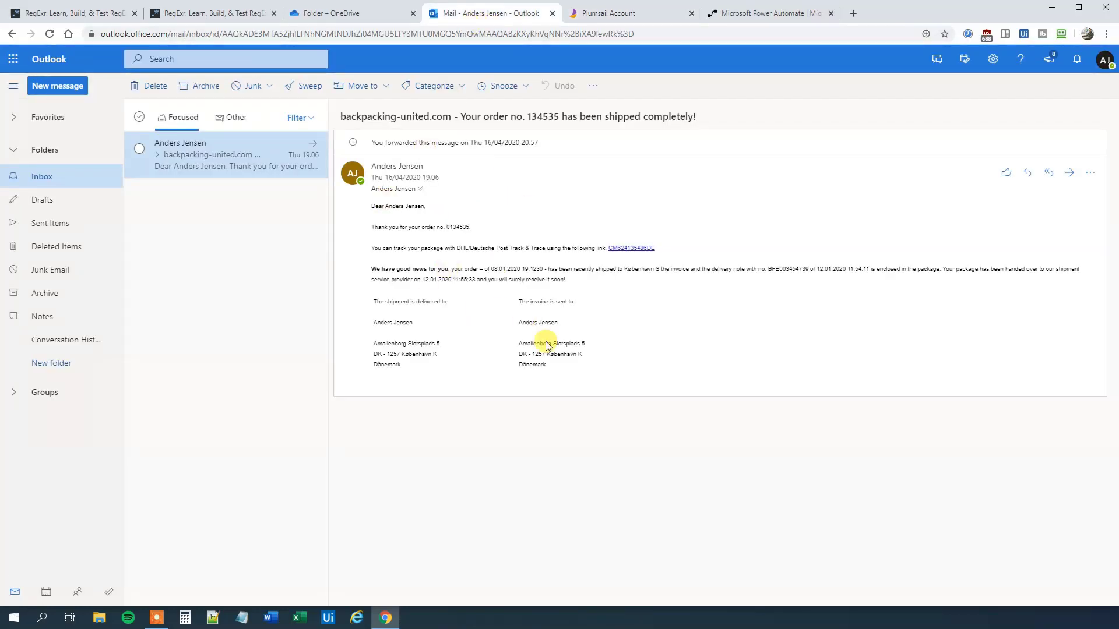
Step: Copy the shipment email's full body text and bring up RegExr
left_click_drag(546, 365, 371, 211)
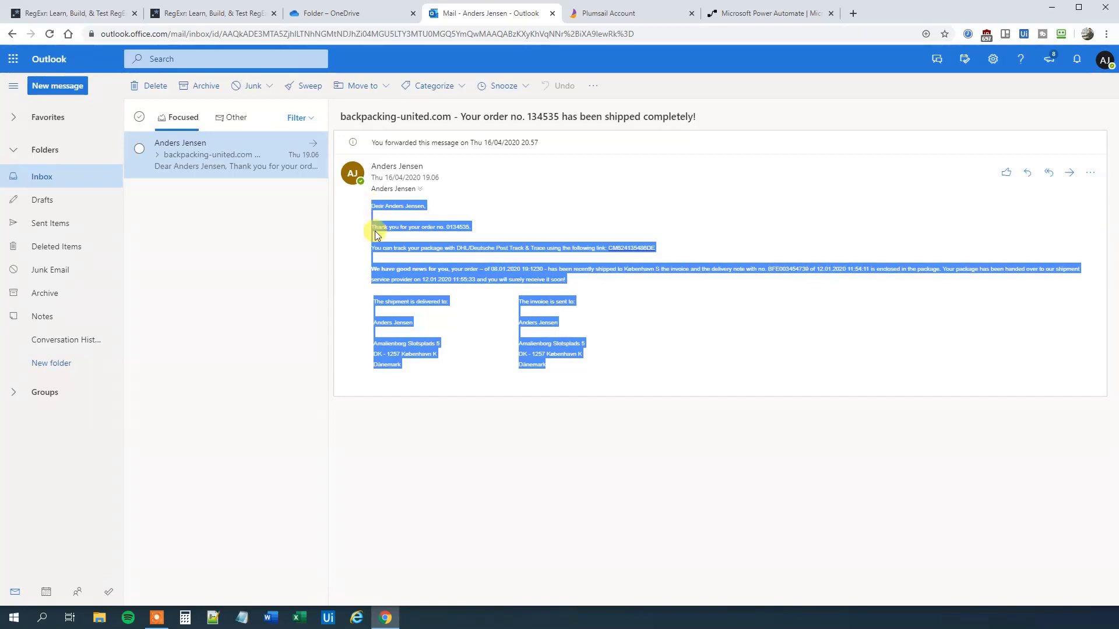
left_click(587, 369)
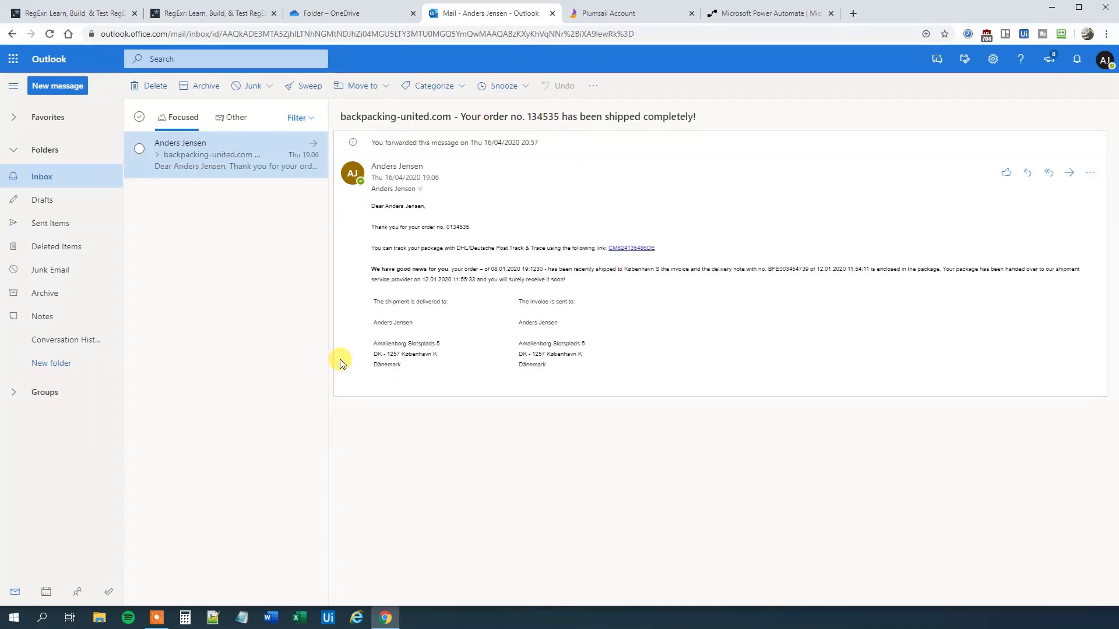
left_click(60, 13)
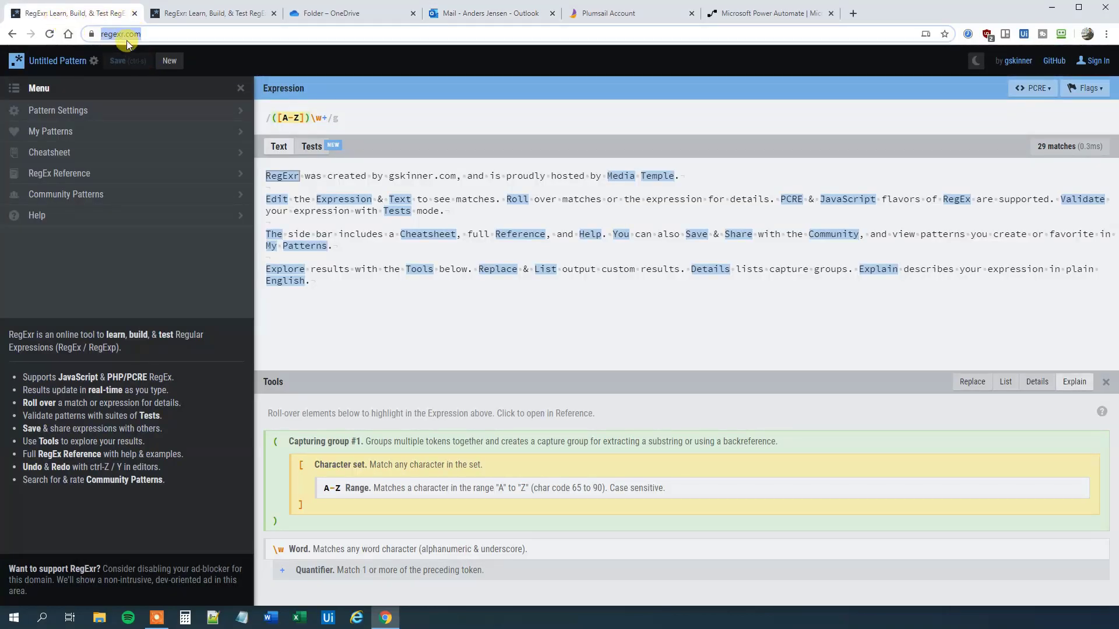
Step: Replace RegExr's sample test text with the pasted shipment email
left_click(158, 35)
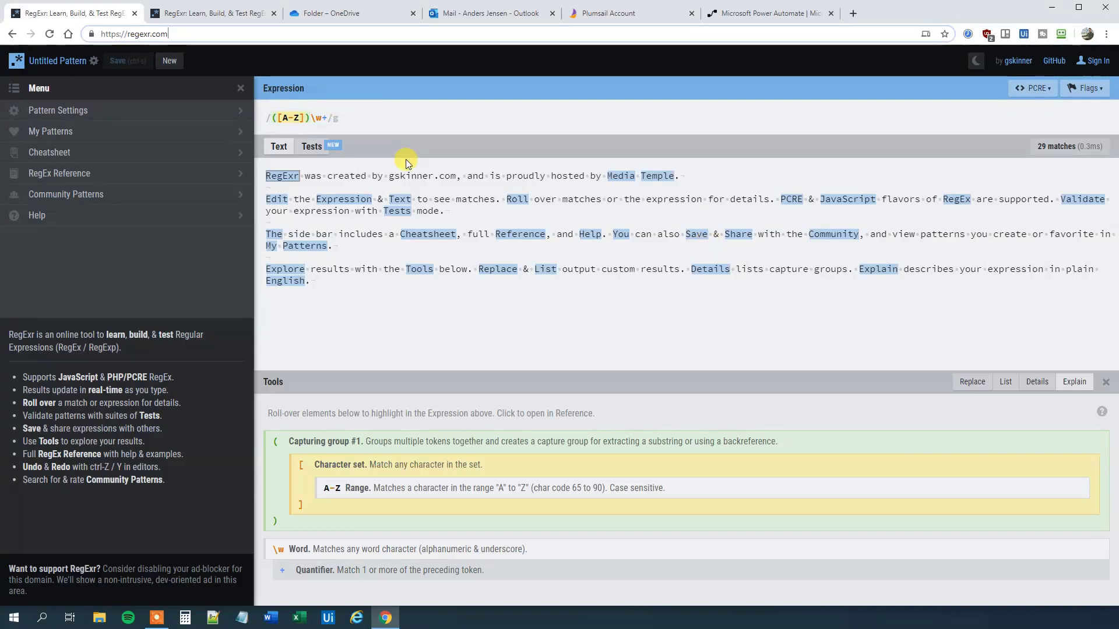
left_click(422, 294)
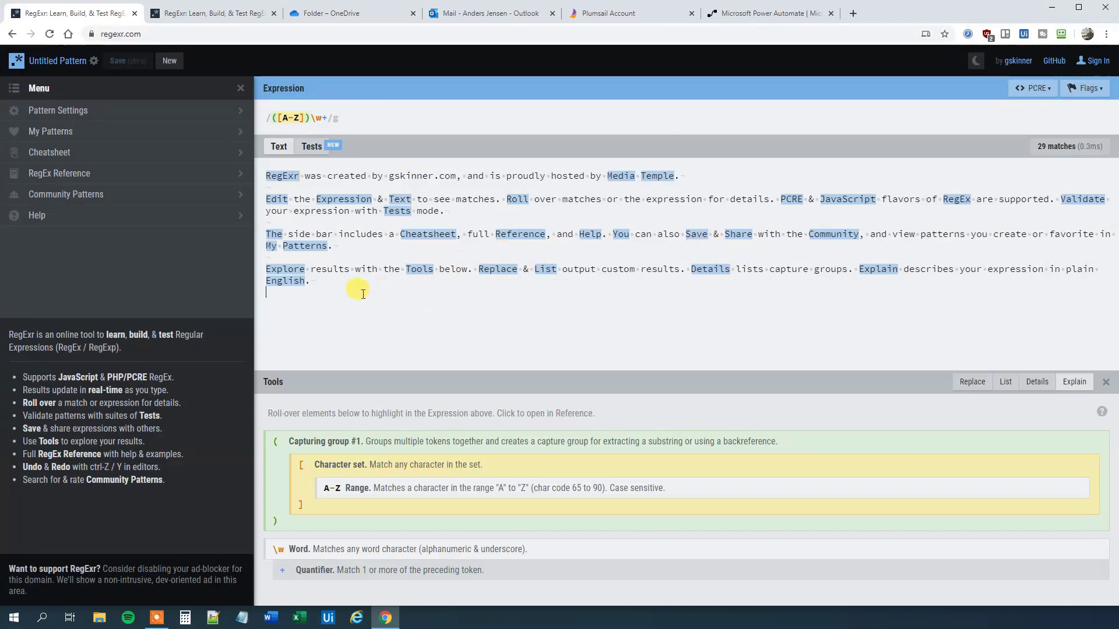
left_click_drag(285, 294, 245, 175)
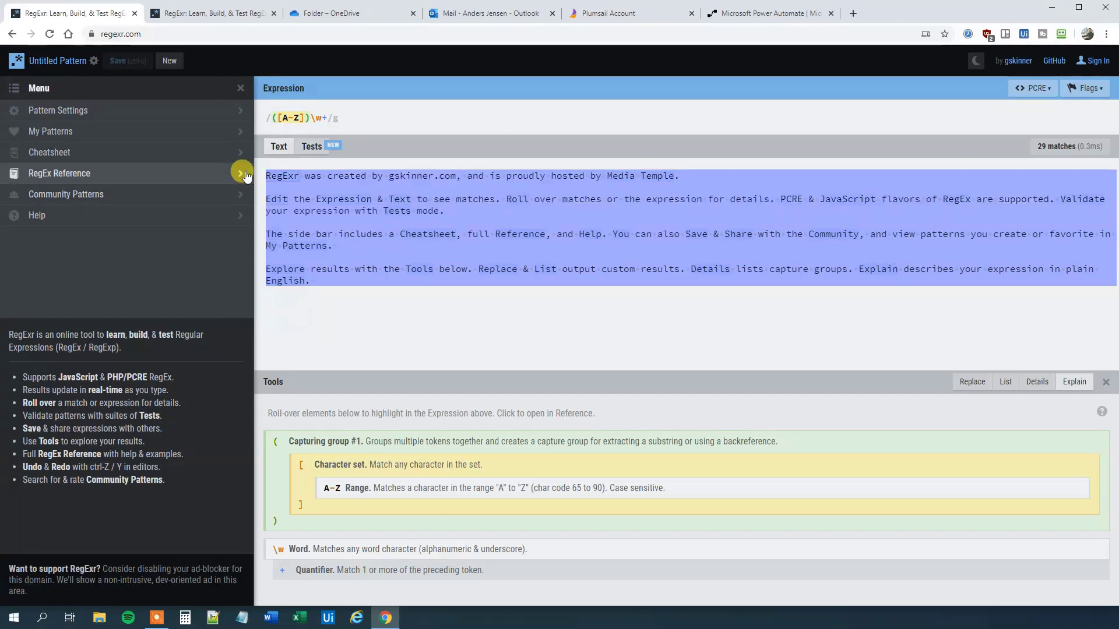
key("Delete")
key("ctrl+v")
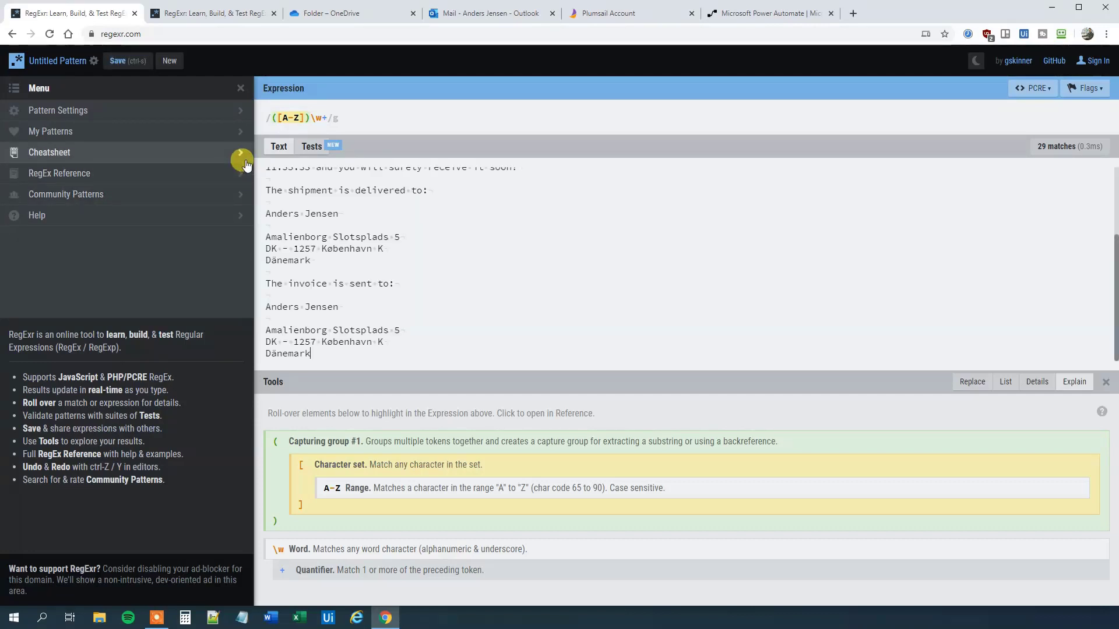
scroll(473, 259, "up", 2)
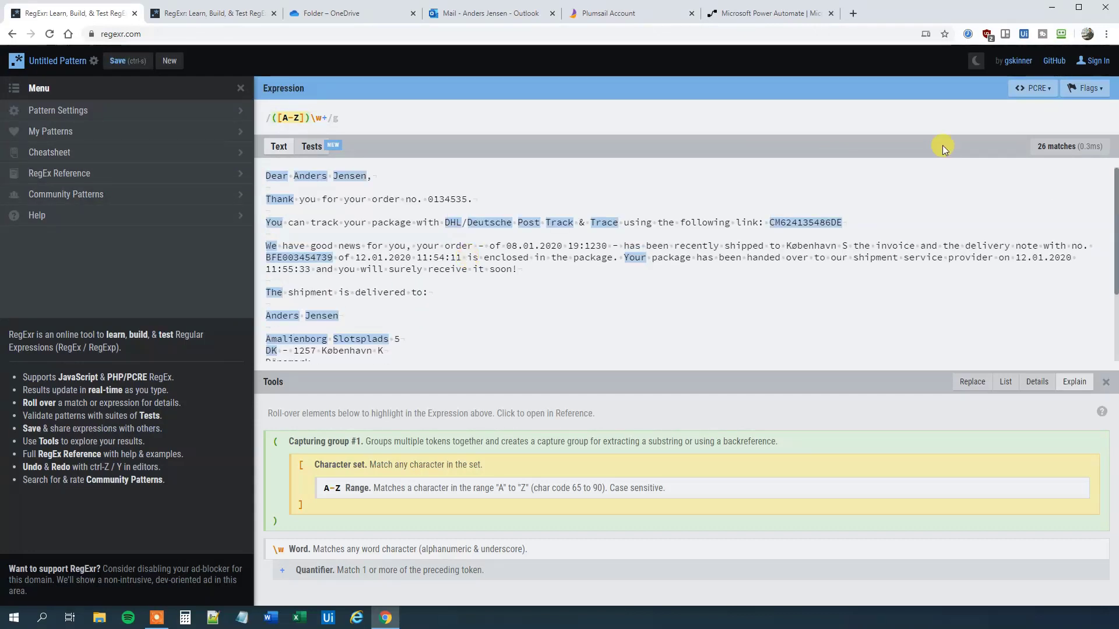
Step: Confirm the PCRE engine and highlight the order number and delivery-note sentence in the text
left_click(1049, 96)
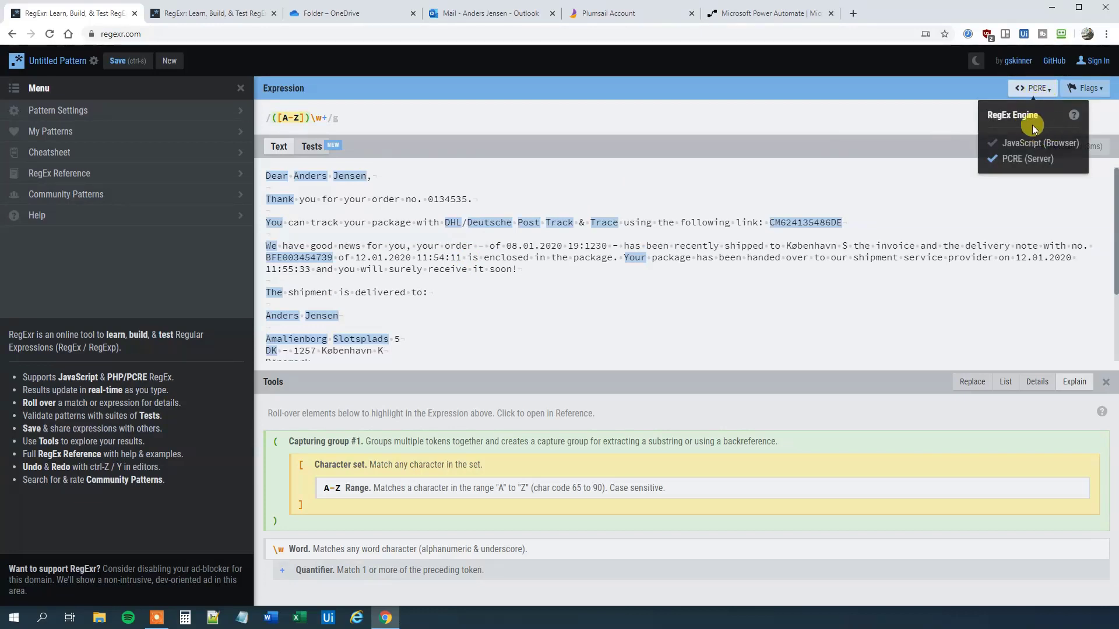
left_click(959, 209)
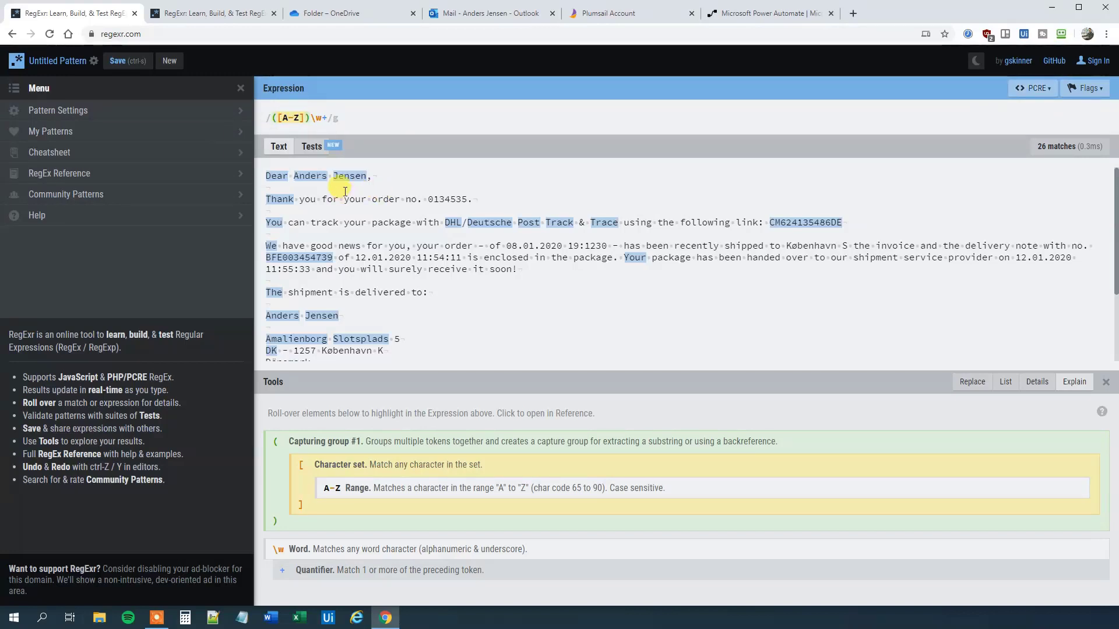
mouse_move(467, 219)
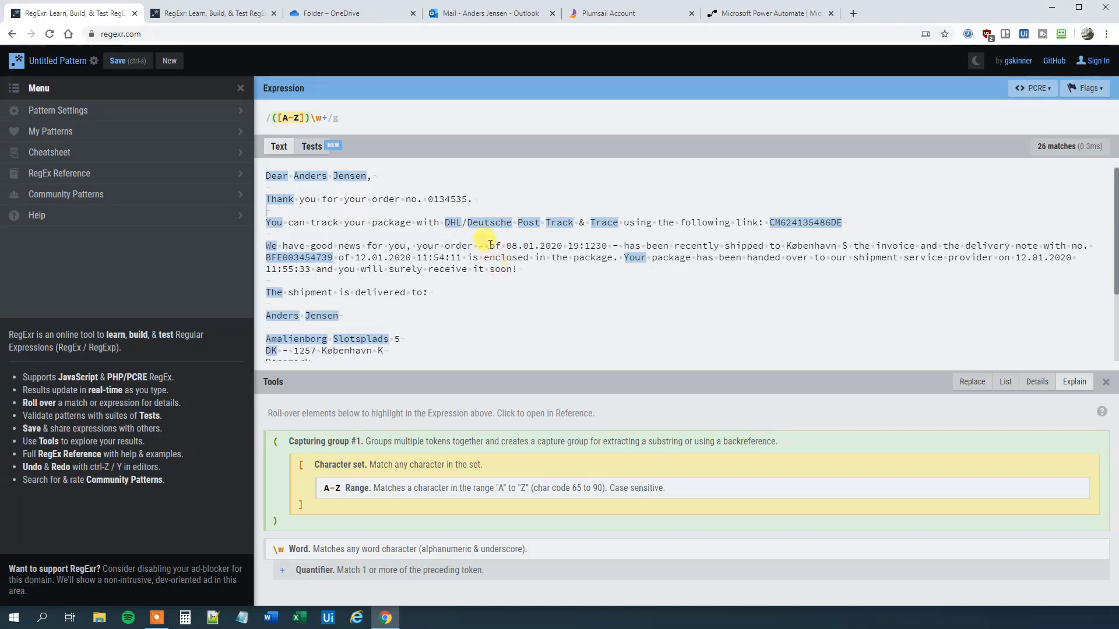
left_click_drag(429, 197, 464, 197)
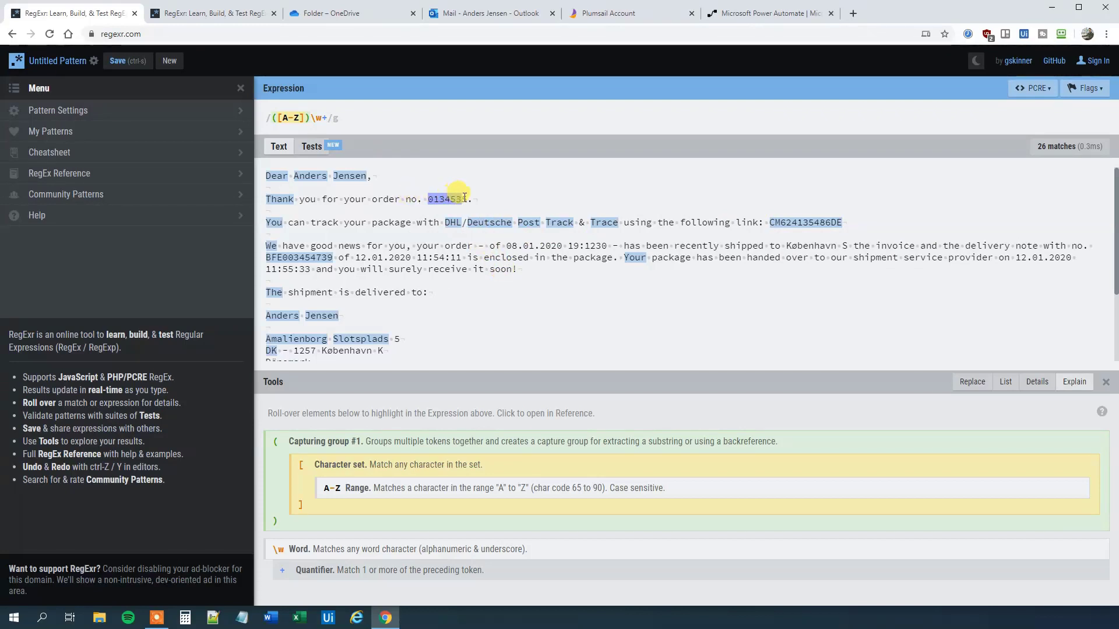
left_click(465, 198)
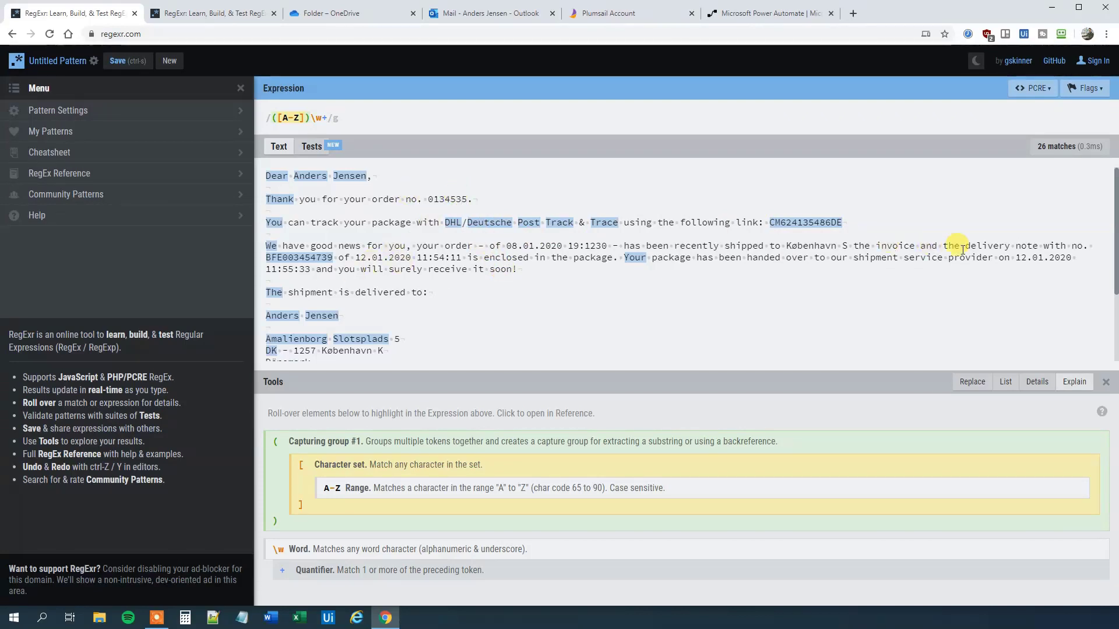
left_click_drag(1017, 258, 267, 258)
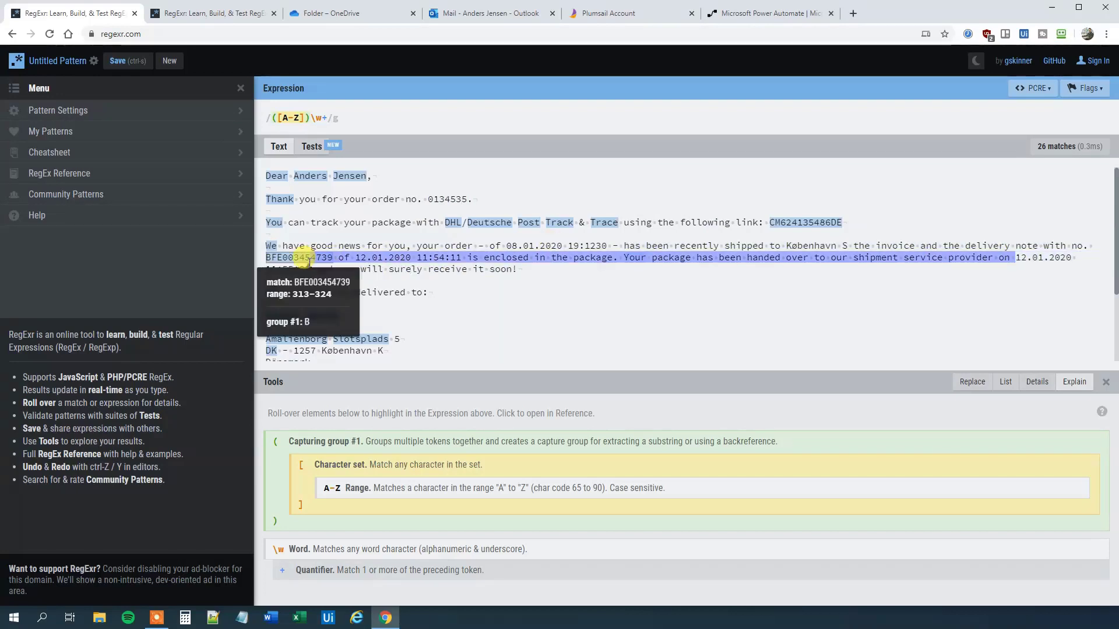
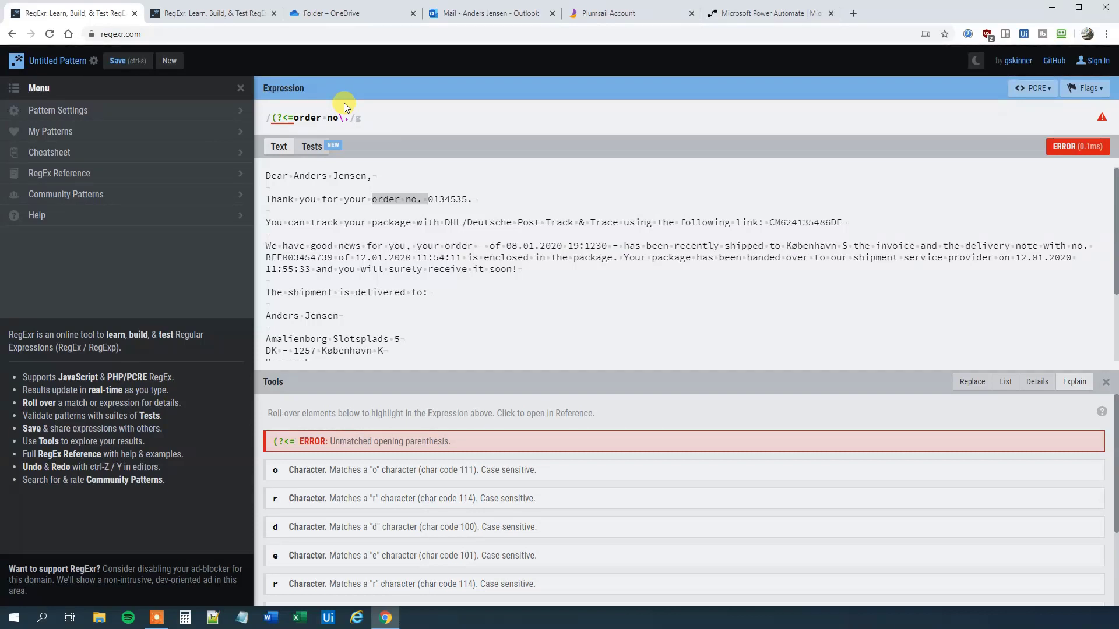
type(")(")
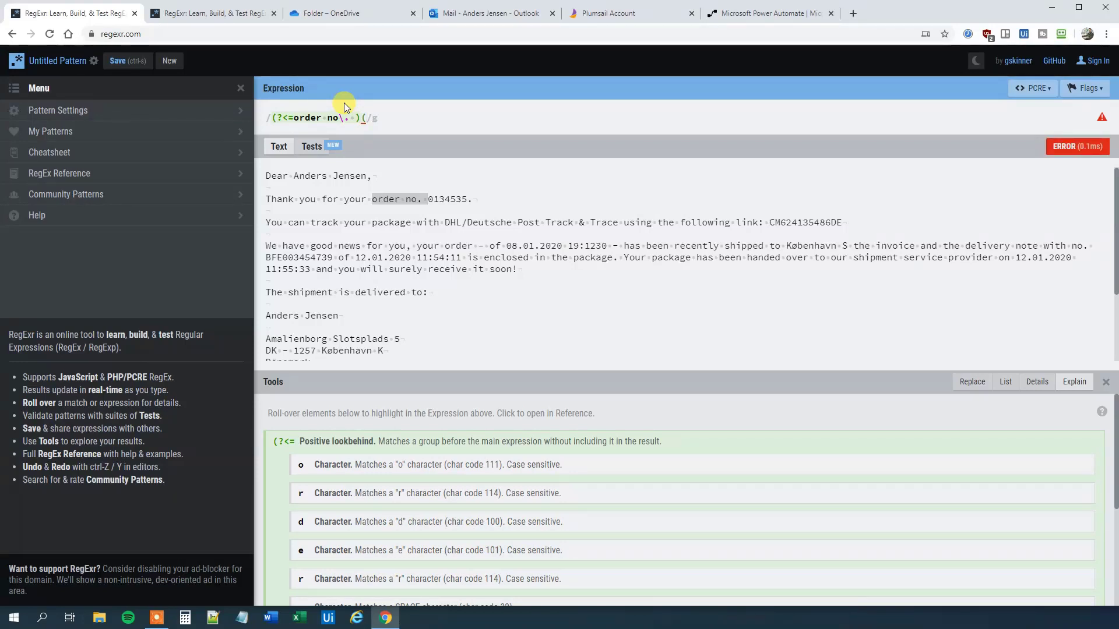
type("\\")
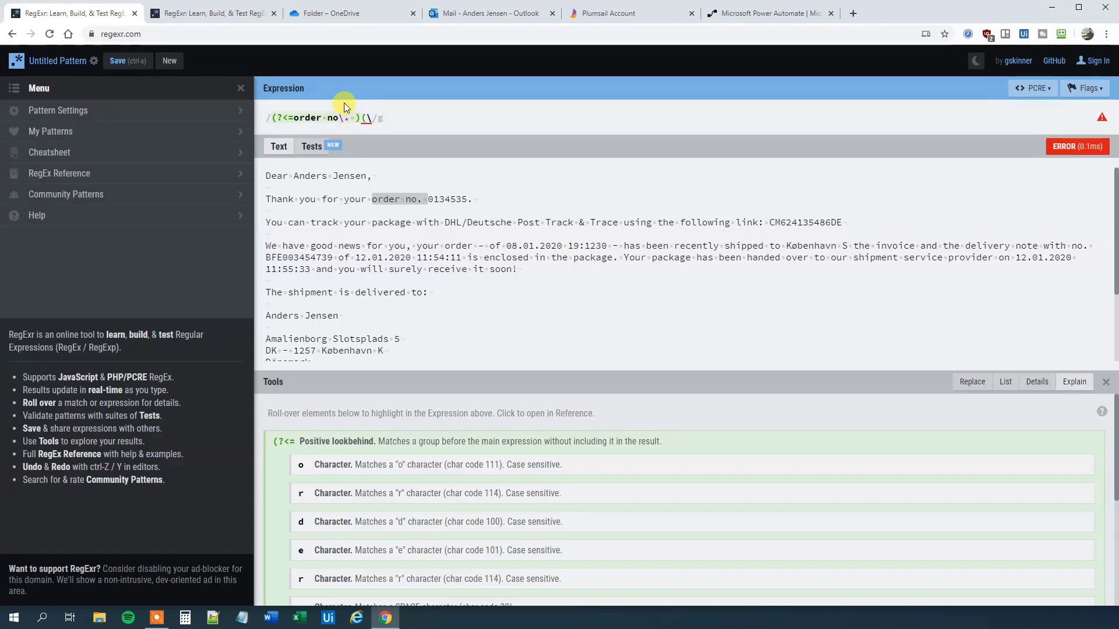
type("d*")
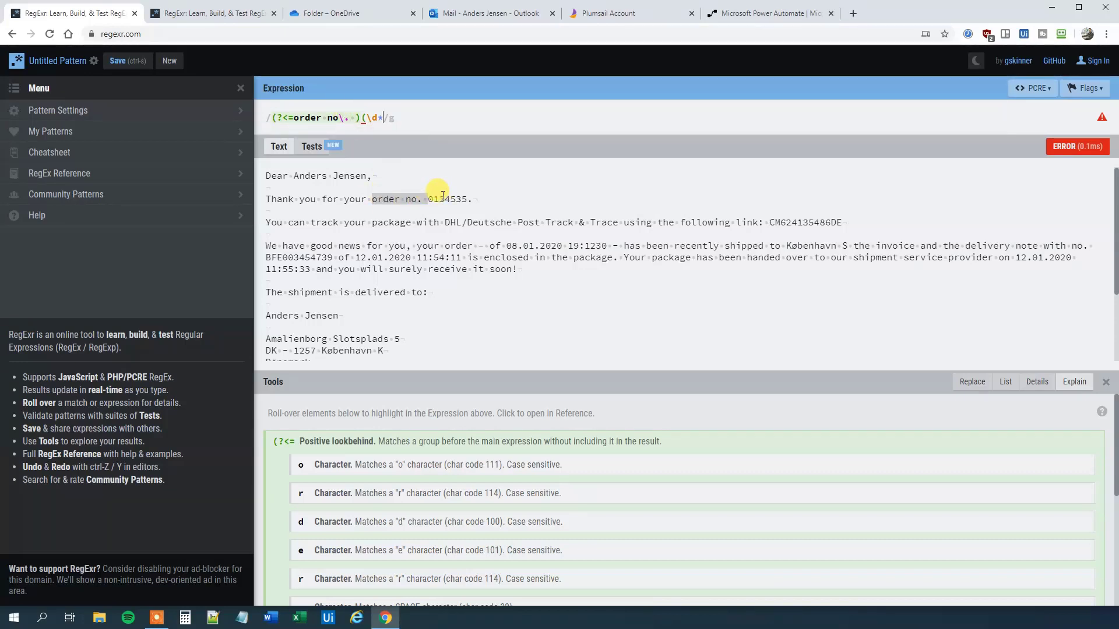
key("BackSpace")
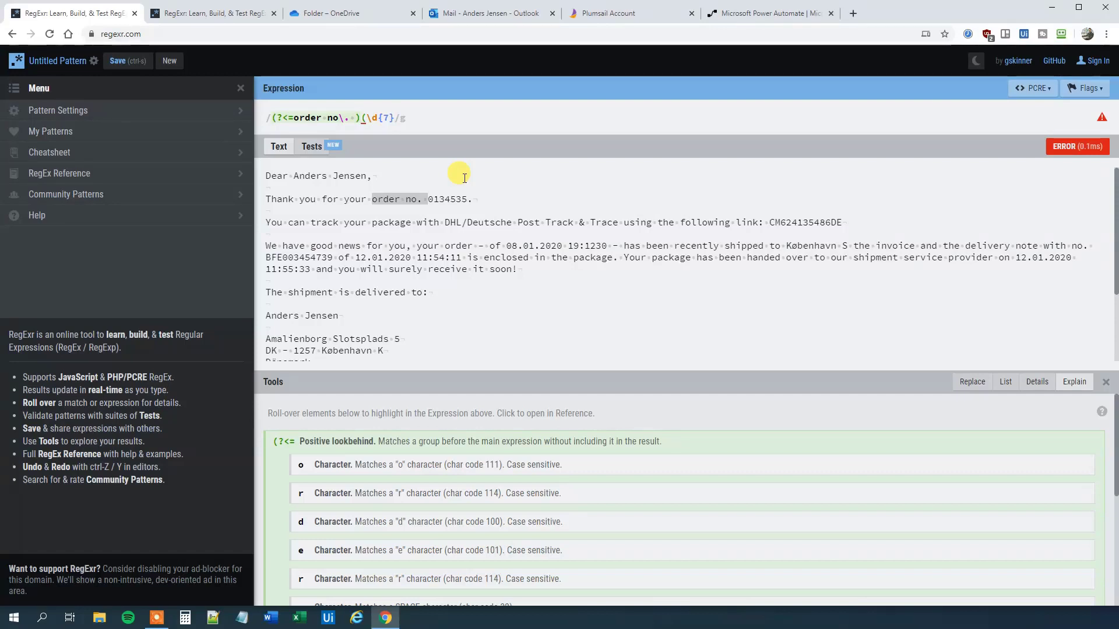
type("(?=\\.))")
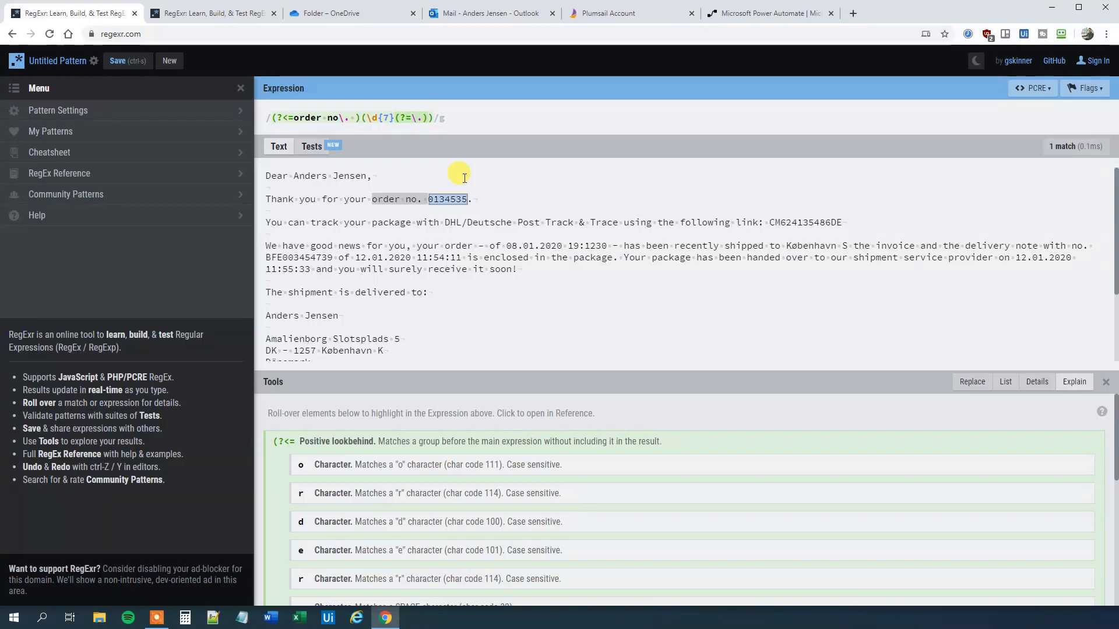
left_click(435, 194)
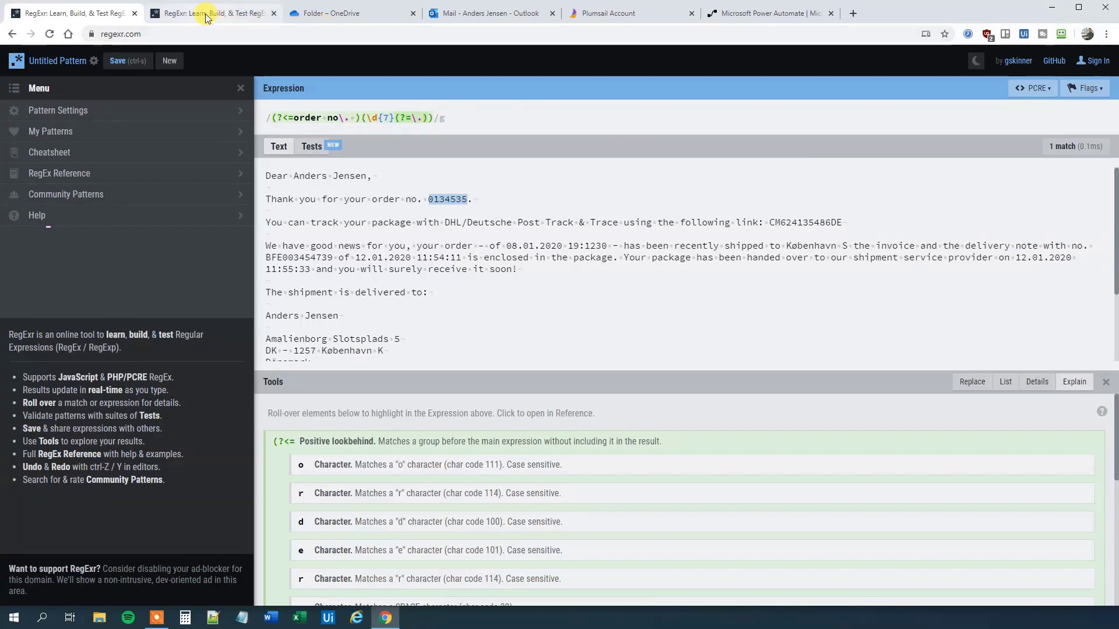
Step: Replace the second RegExr tab's default test text with the order email
key("ctrl+a")
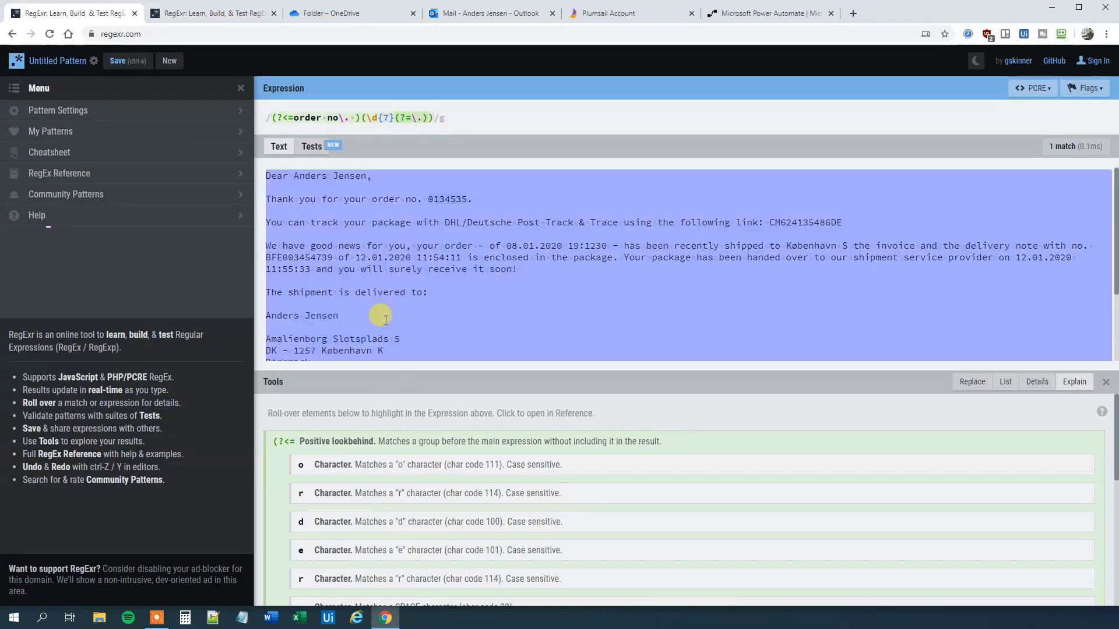
left_click(193, 13)
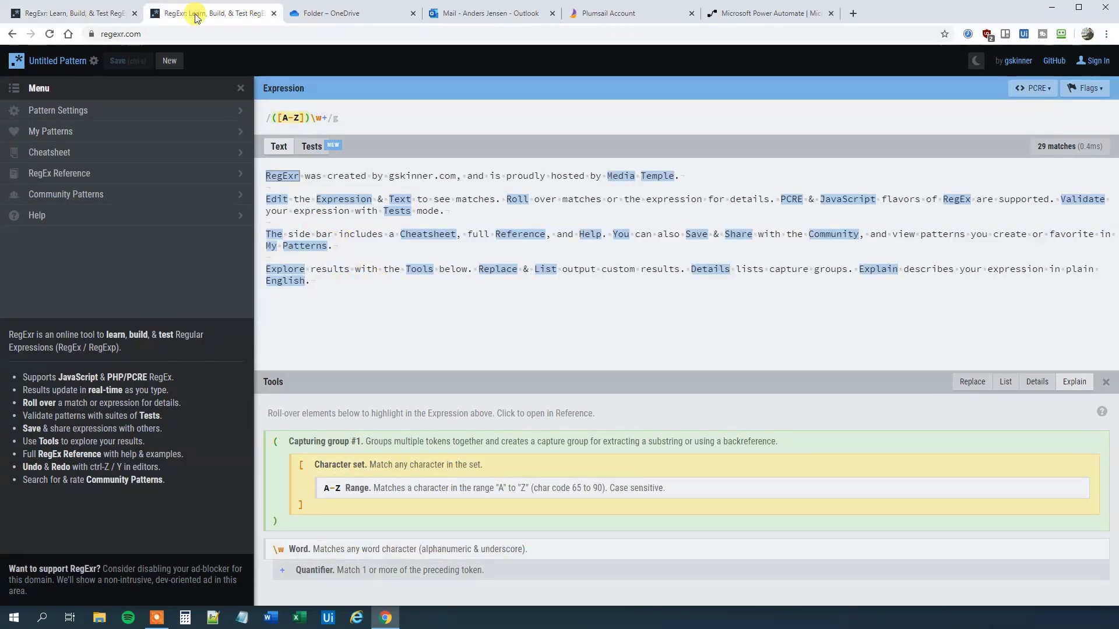
left_click(322, 261)
left_click_drag(330, 282, 228, 170)
key("ctrl+v")
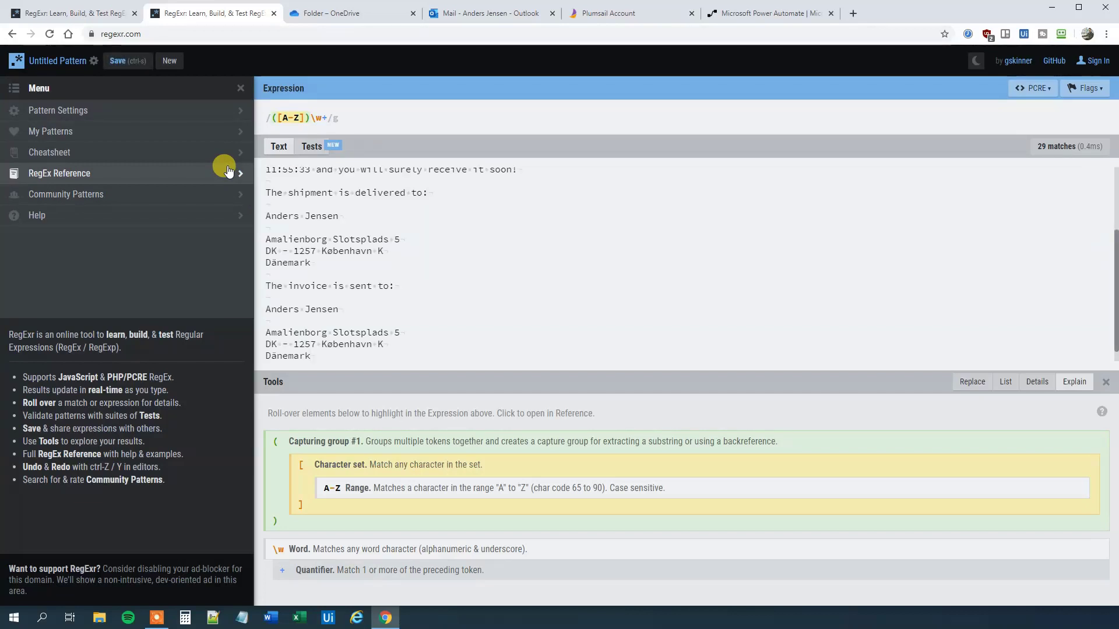
scroll(335, 252, "up", 2)
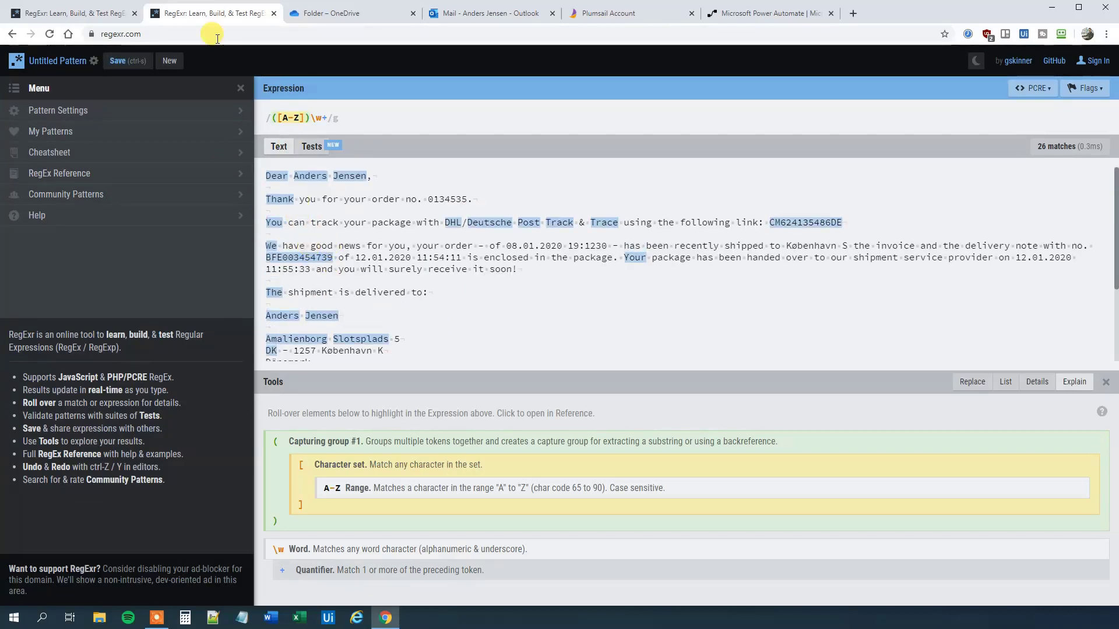
Step: Copy the order-number expression from the first tab over the second tab's default expression
left_click(87, 13)
mouse_move(433, 120)
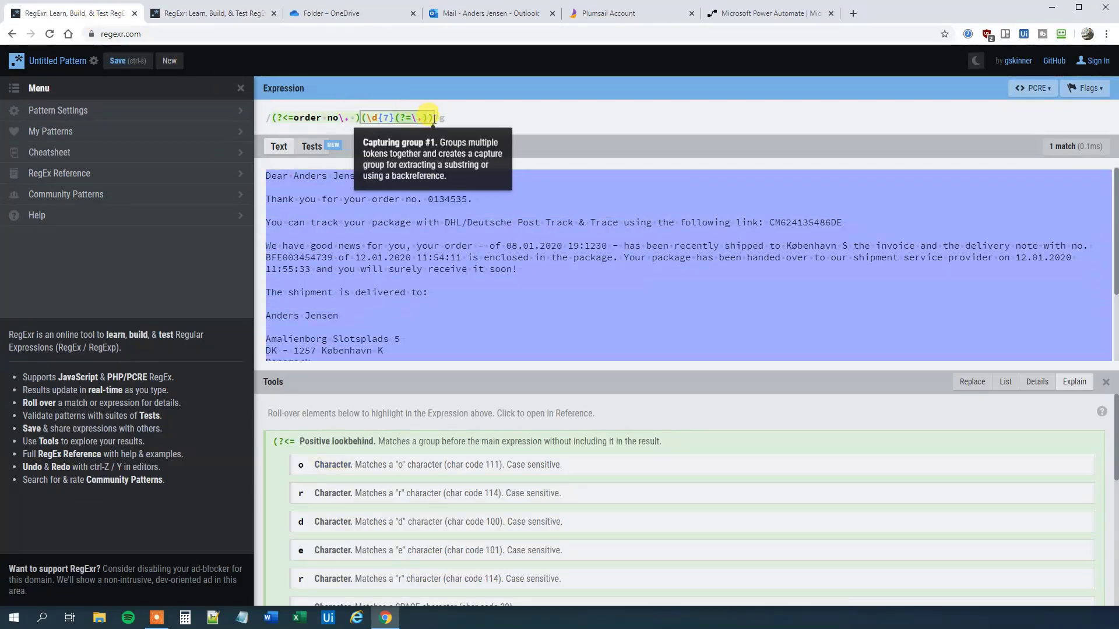
left_click_drag(433, 118, 246, 114)
key("ctrl+c")
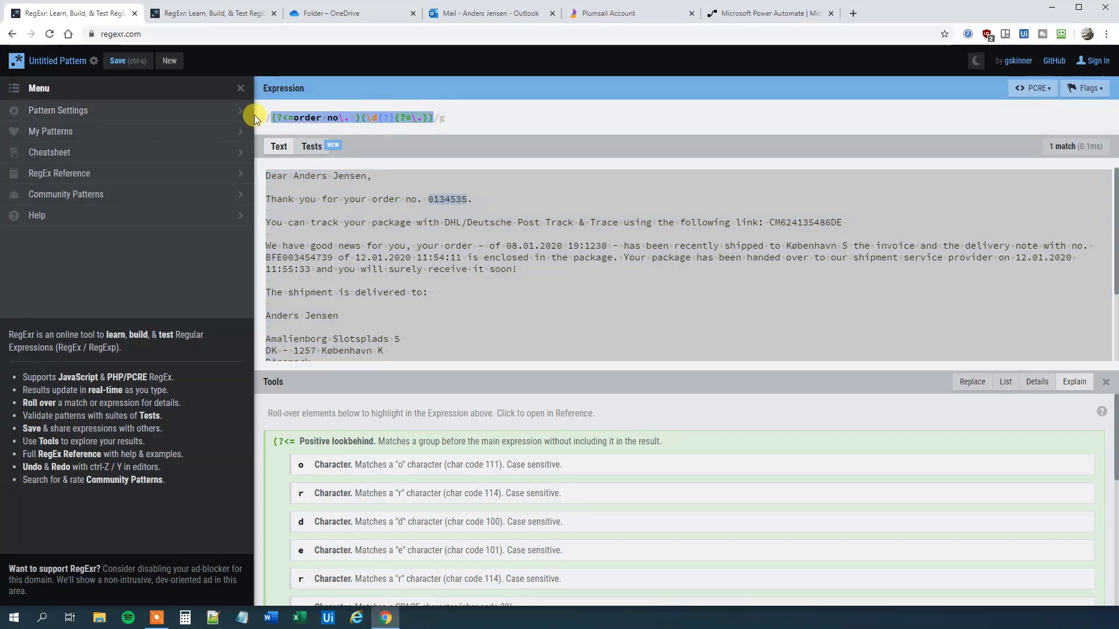
left_click(233, 24)
left_click(335, 118)
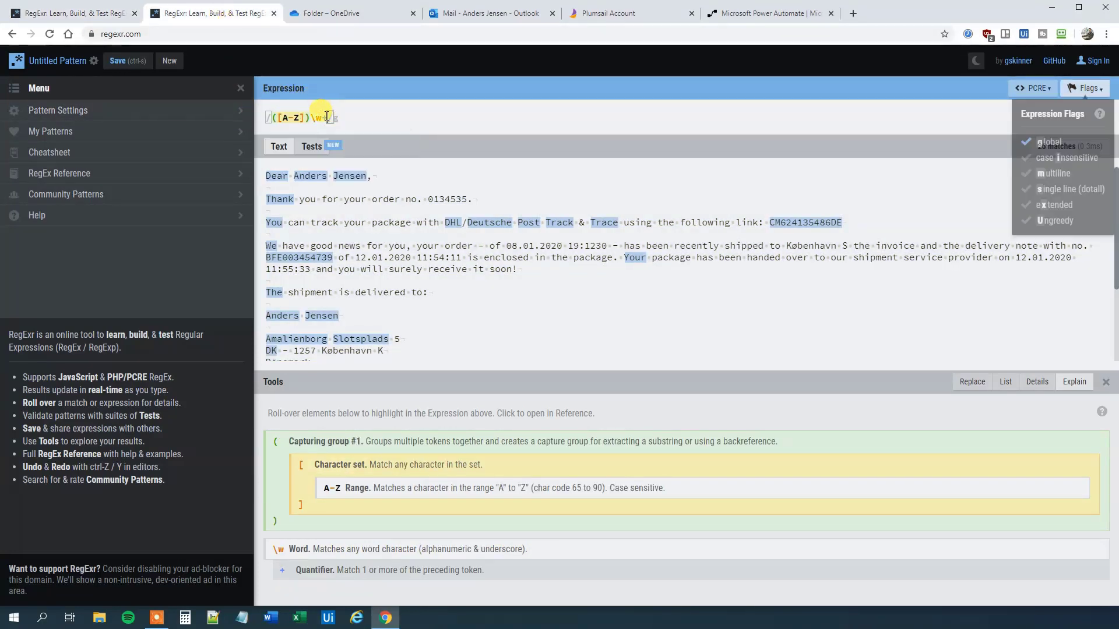
left_click(326, 118)
key("ctrl+a")
key("ctrl+v")
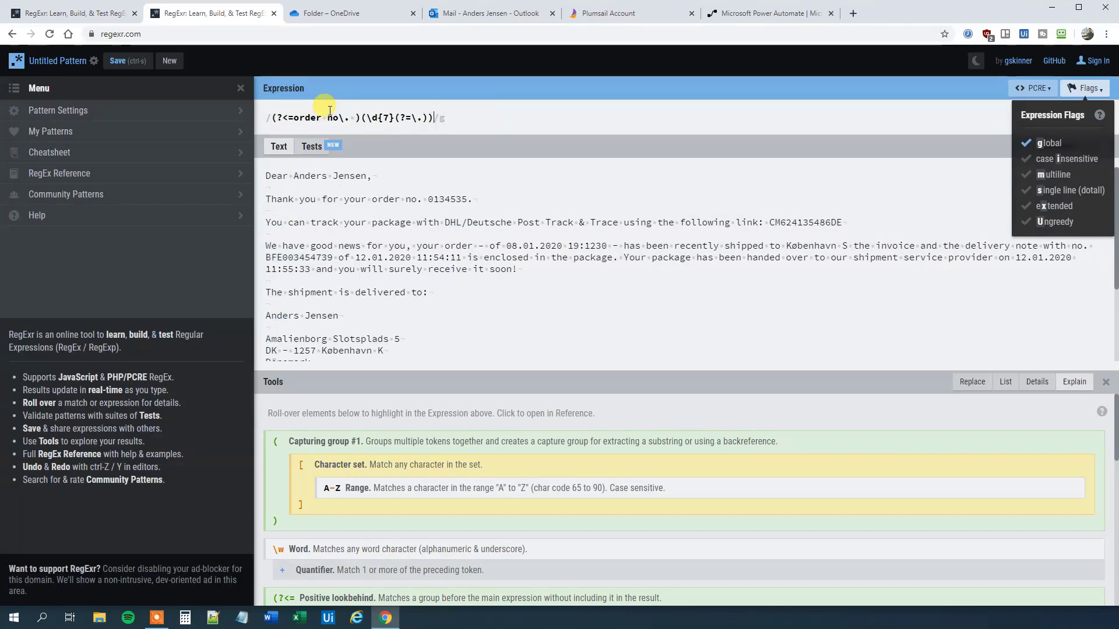
left_click_drag(294, 116, 353, 117)
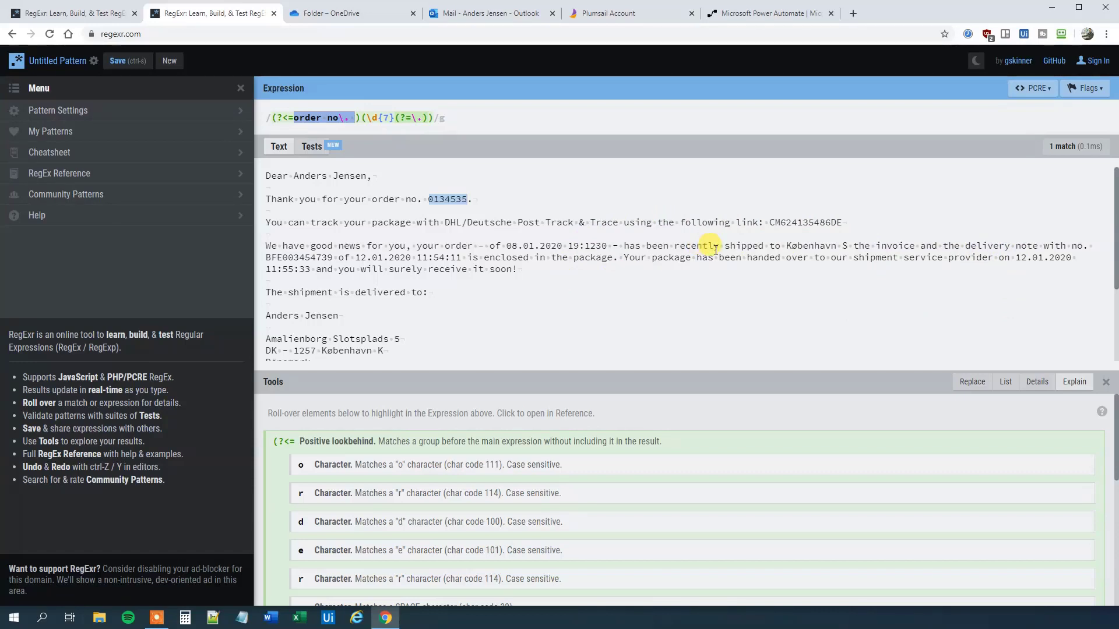
Step: Rewrite the second expression as (?<=service provider on )(.*(?= and)) to match 12.01.2020 11:55:33
type("ser")
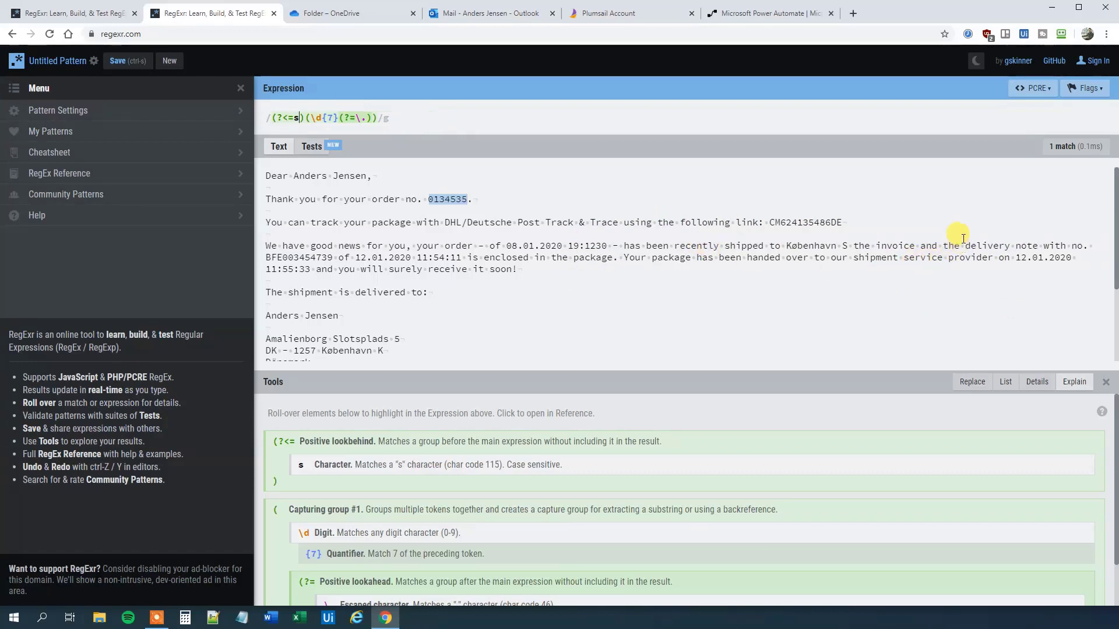
type("vice provider")
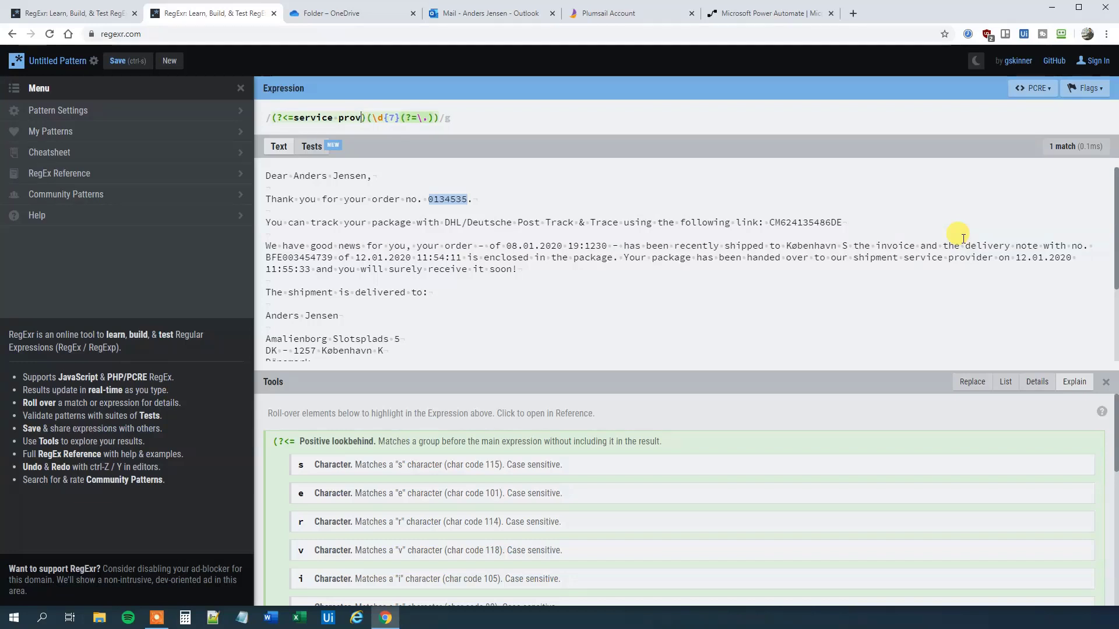
type(" on")
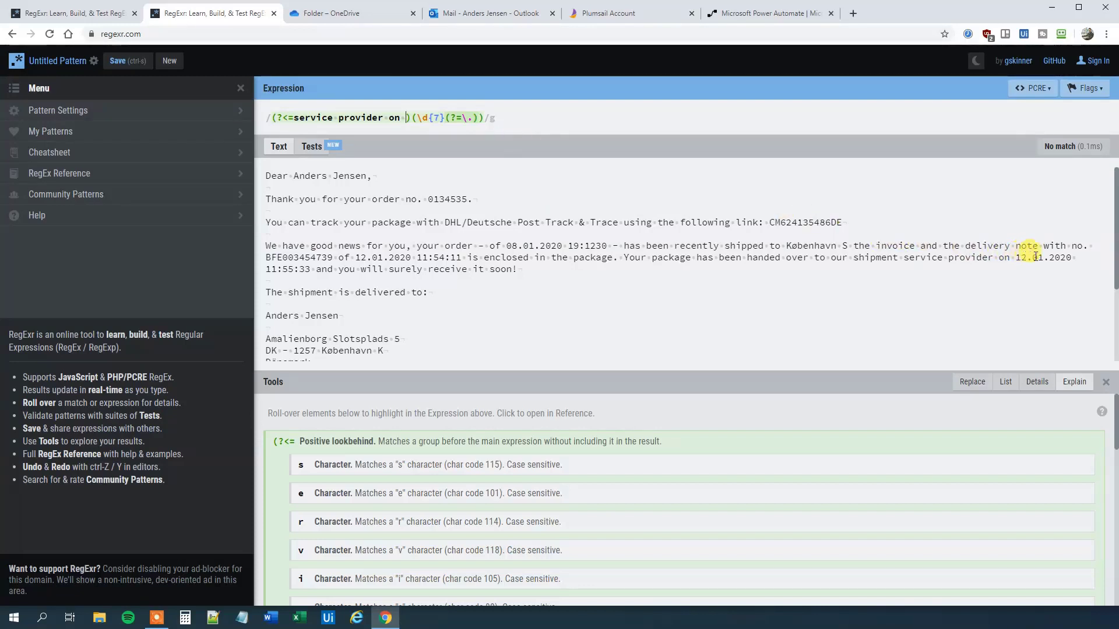
double_click(443, 117)
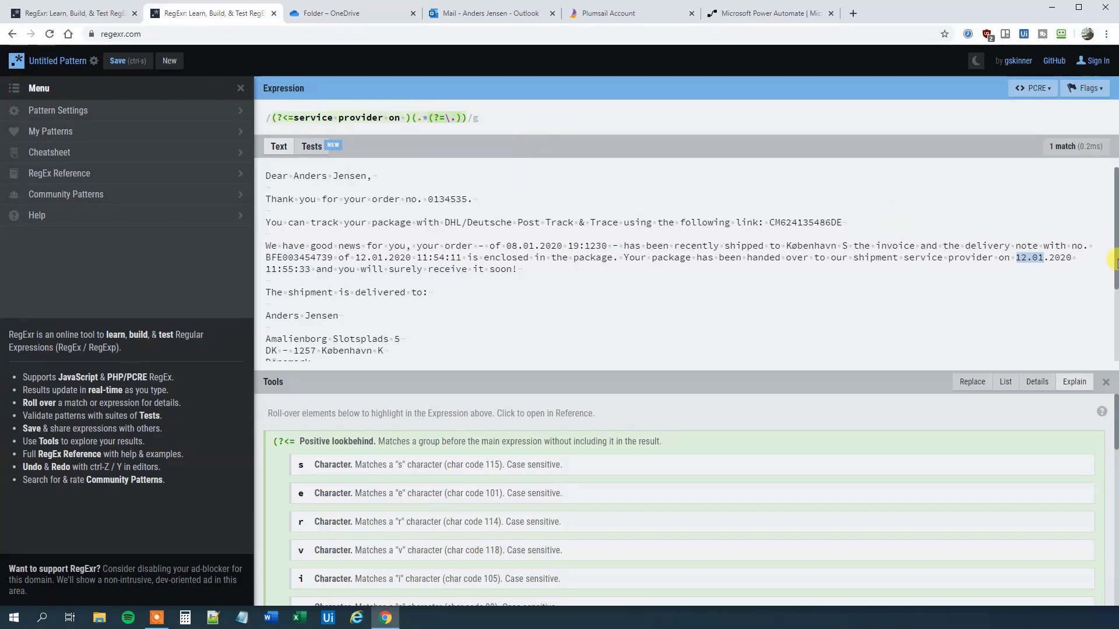
mouse_move(1032, 254)
mouse_move(452, 119)
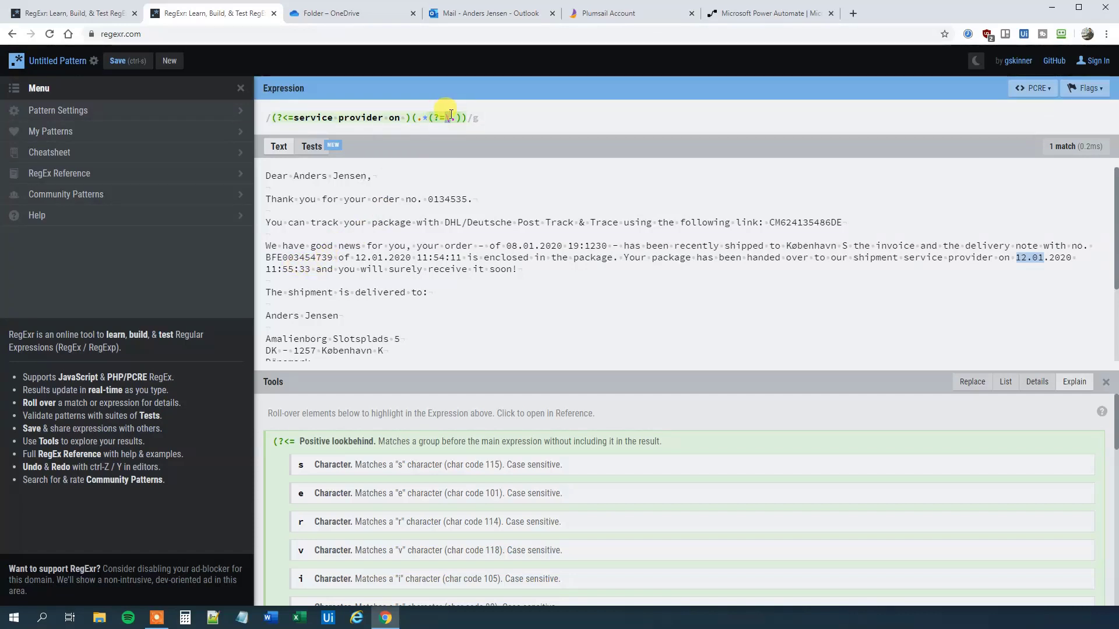
key("BackSpace")
key("BackSpace")
type("and")
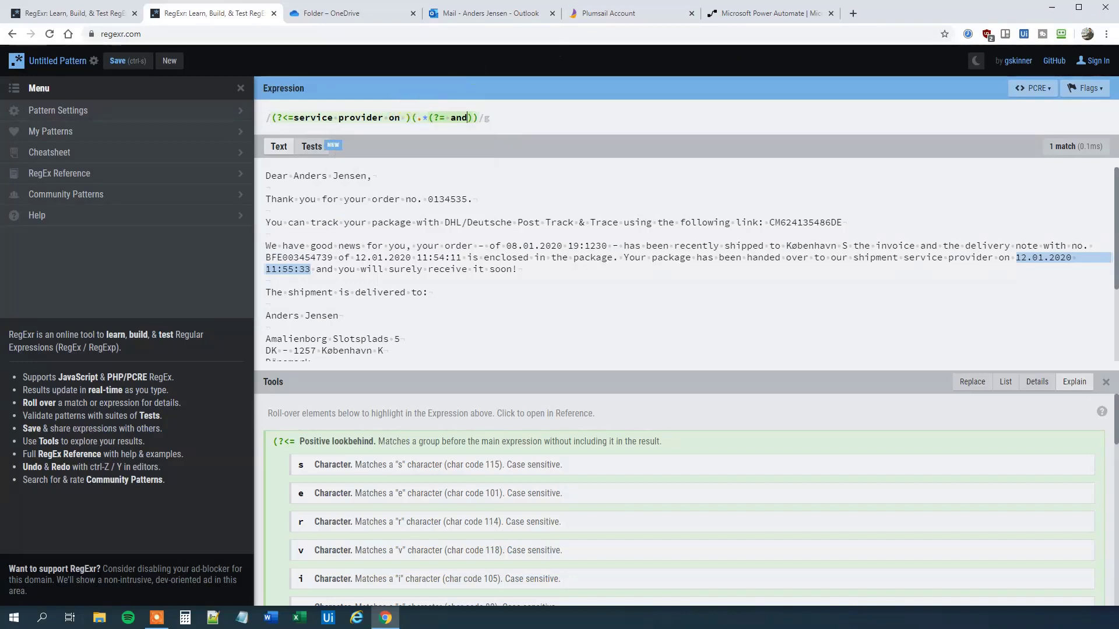
Step: Go to Power Automate's Create page for a new flow
left_click(758, 14)
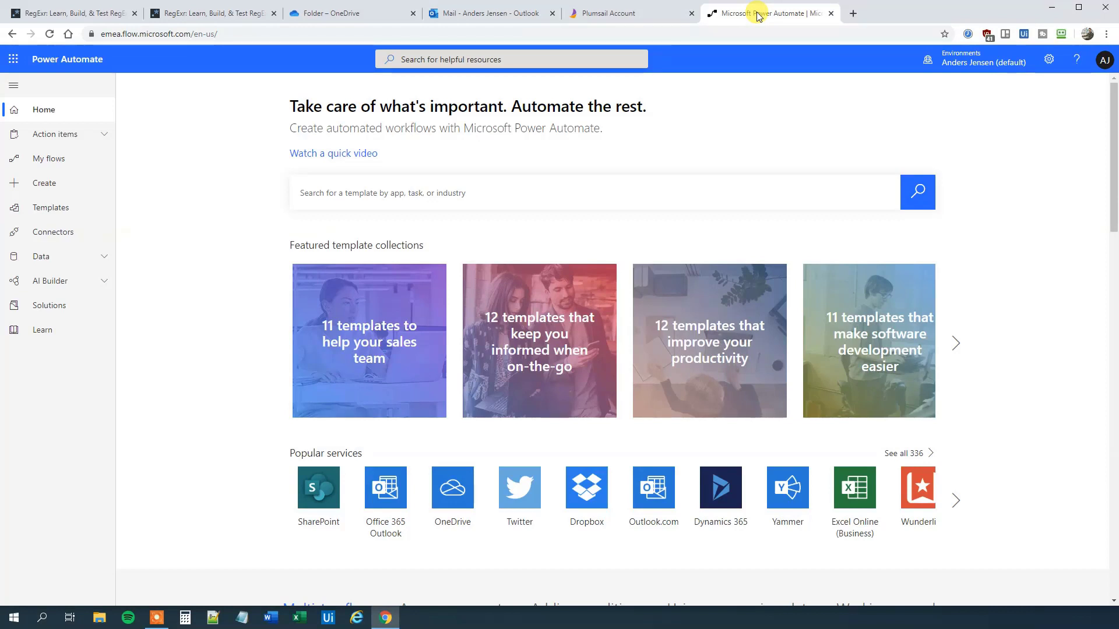
key("F10")
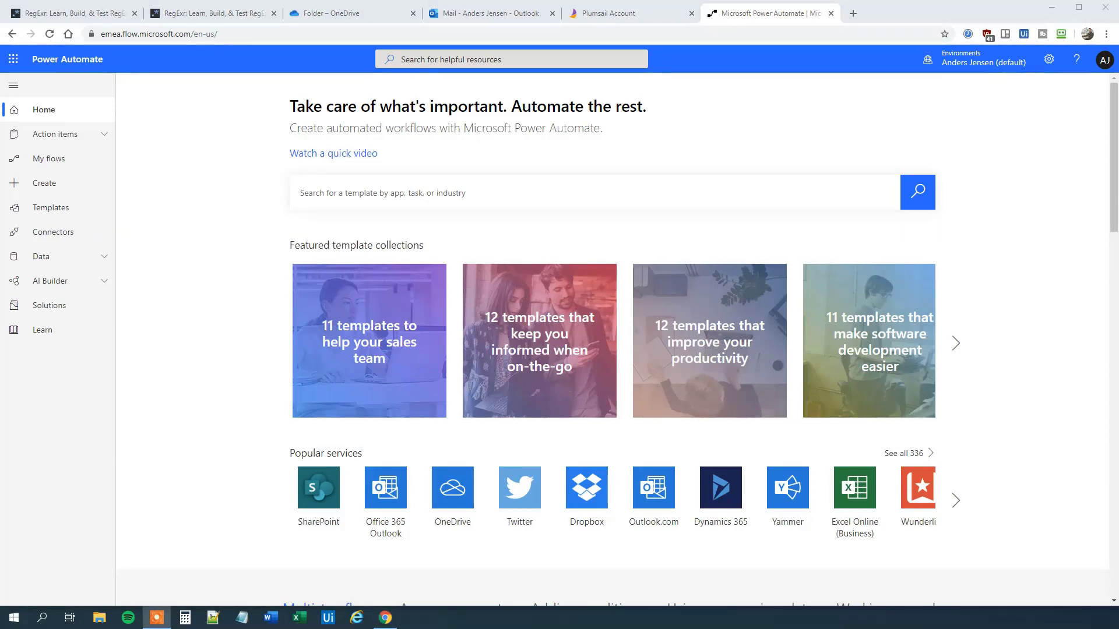
left_click(70, 184)
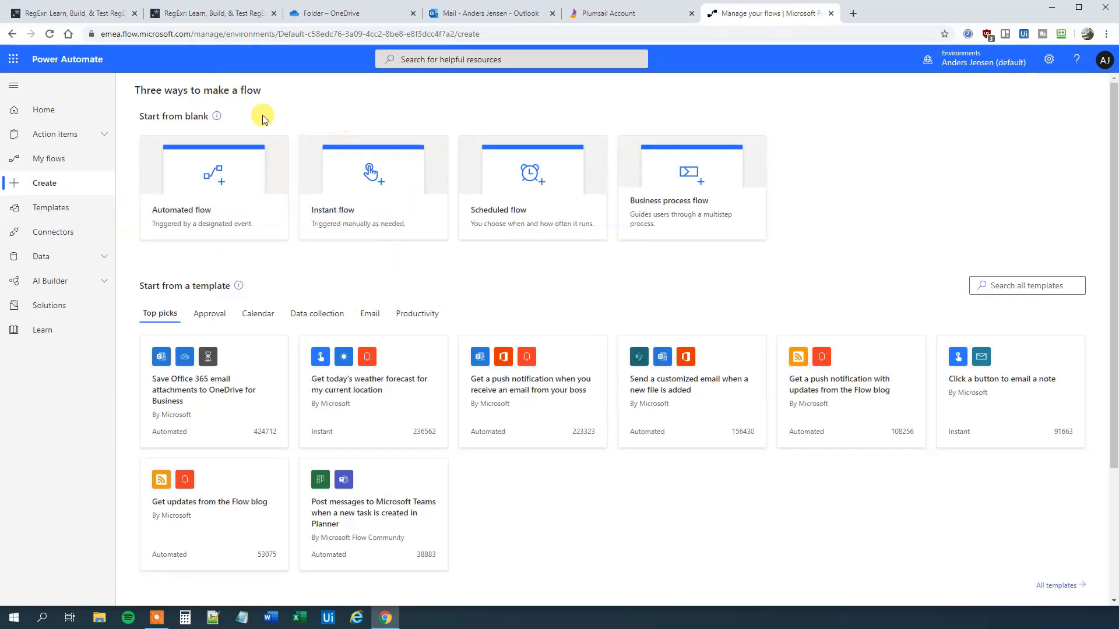
Step: Create an automated flow named RegexMail with the Outlook 'When a new email arrives (V3)' trigger
left_click(219, 187)
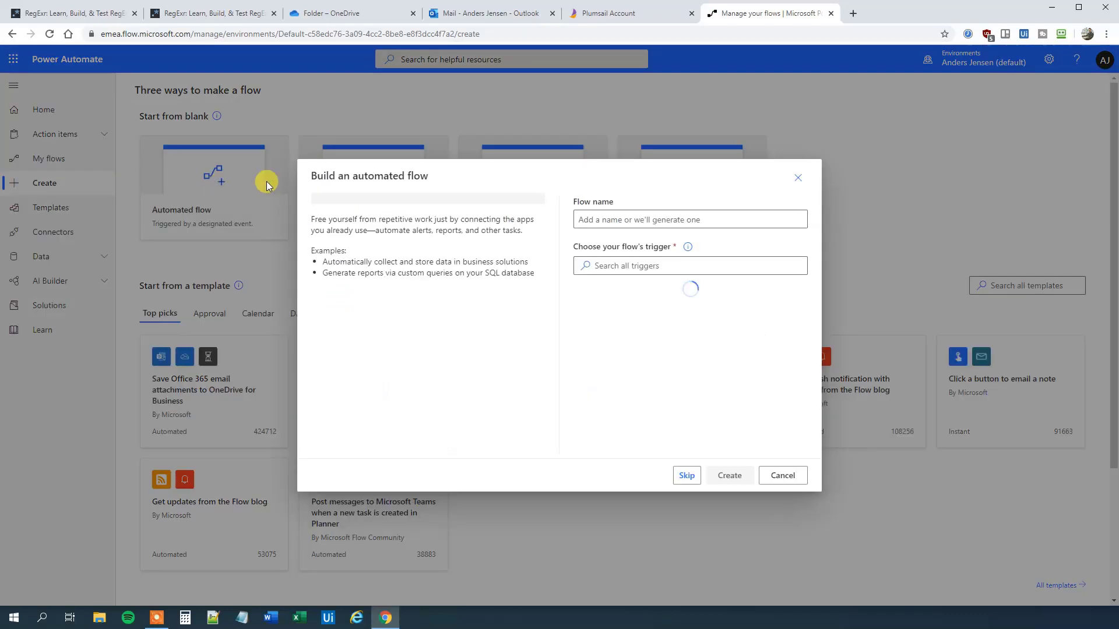
left_click(466, 13)
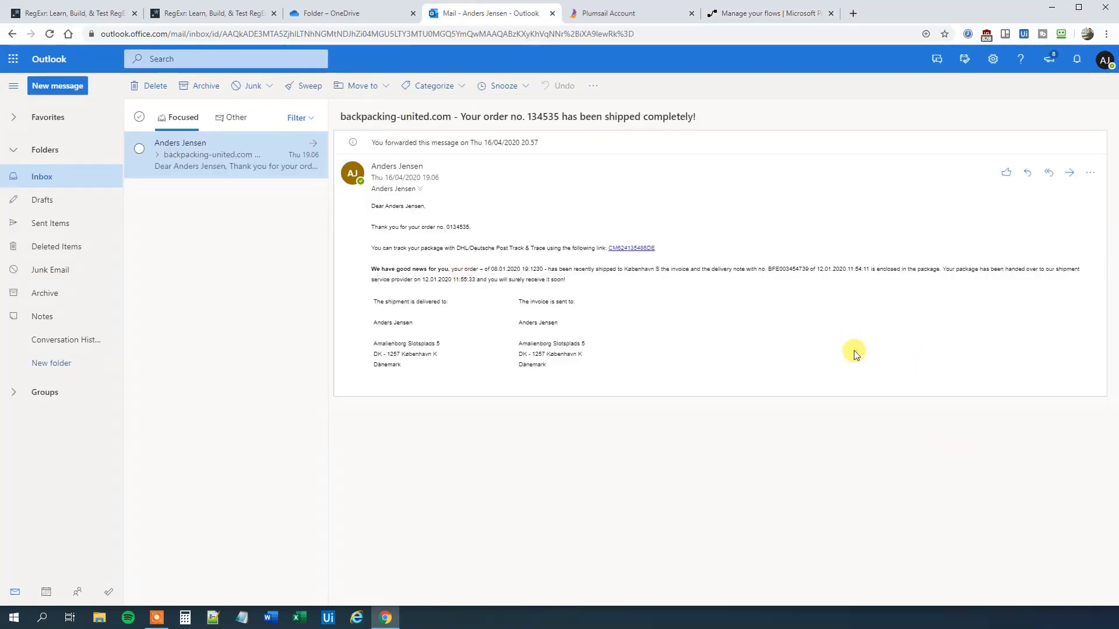
left_click(754, 14)
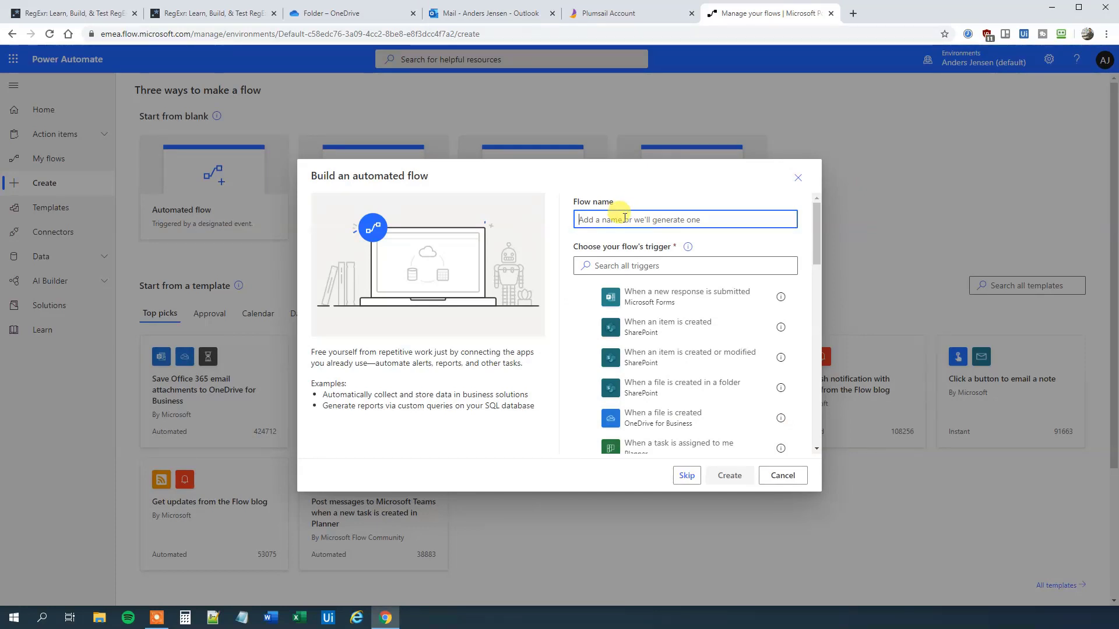
type("RegexMail")
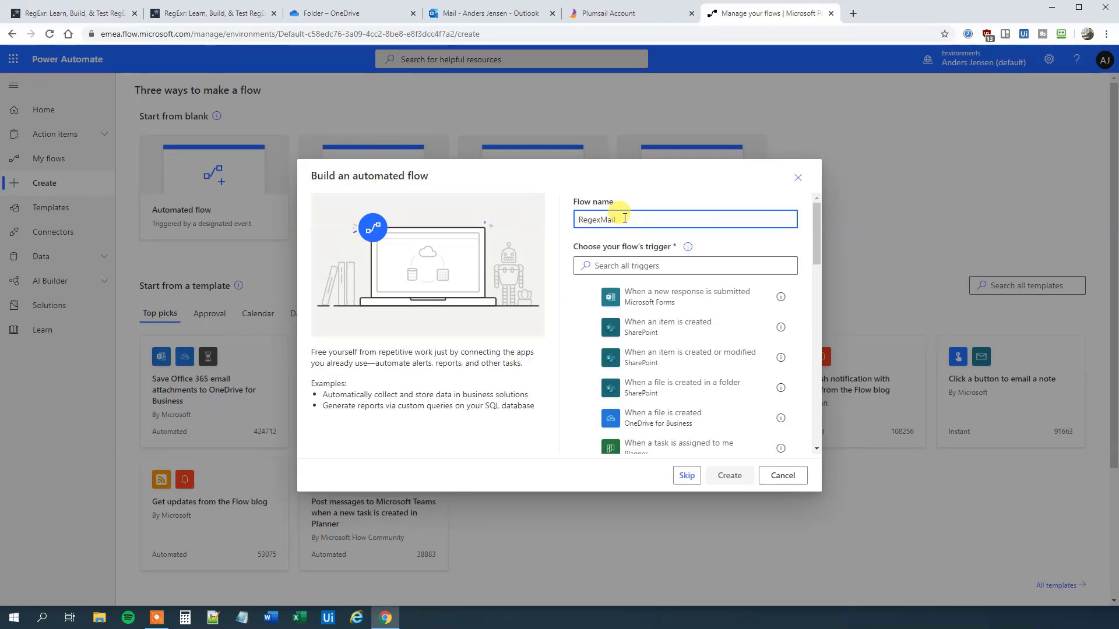
left_click(620, 263)
type("w")
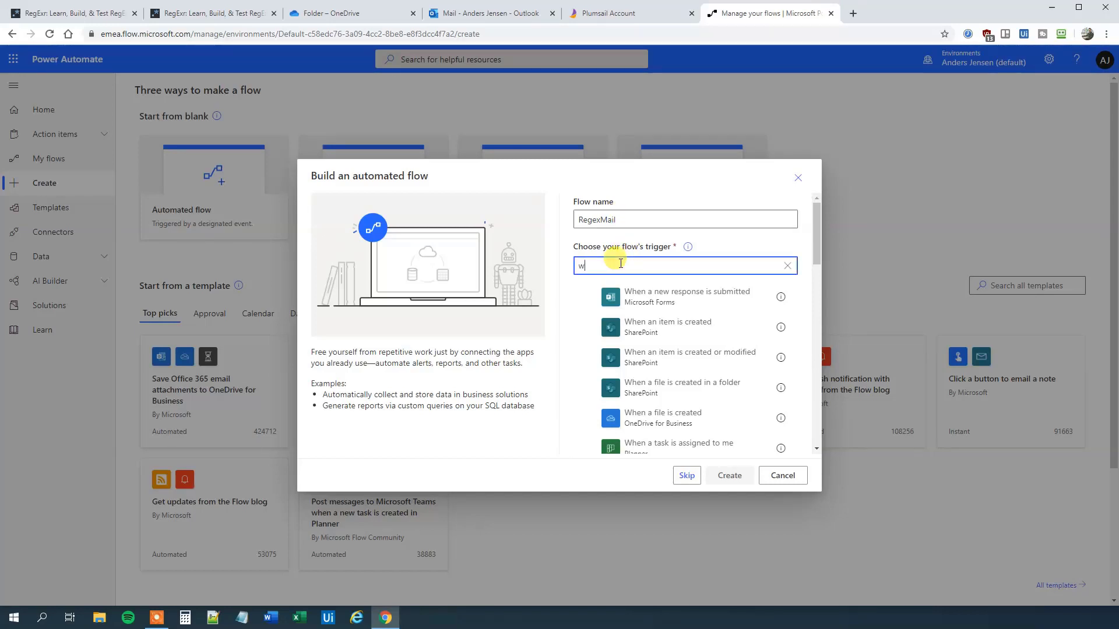
type("hen")
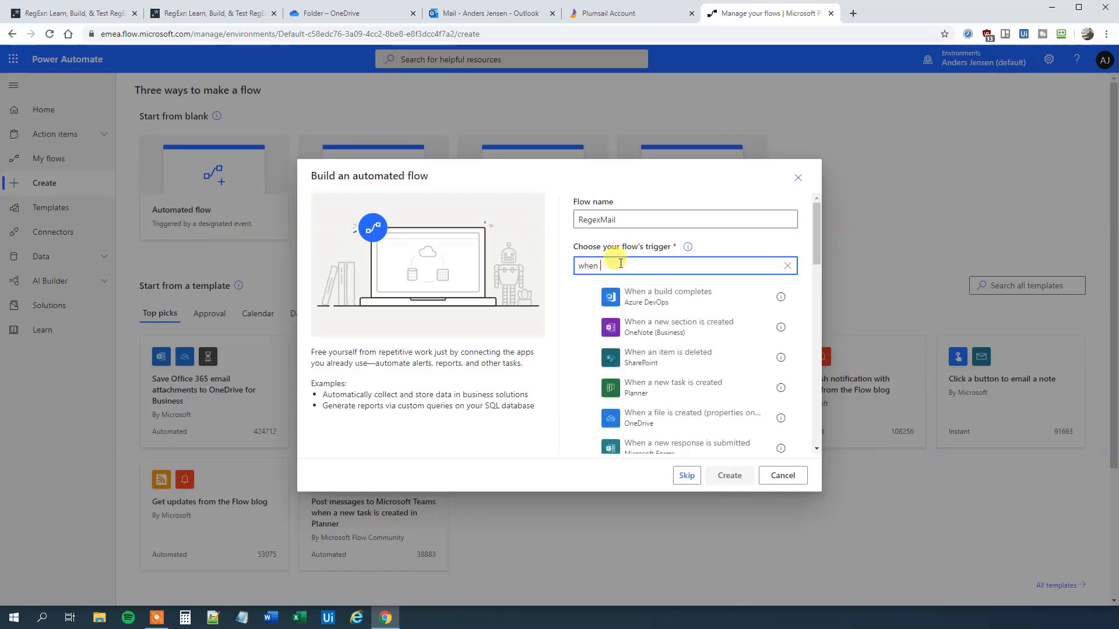
type(" a new")
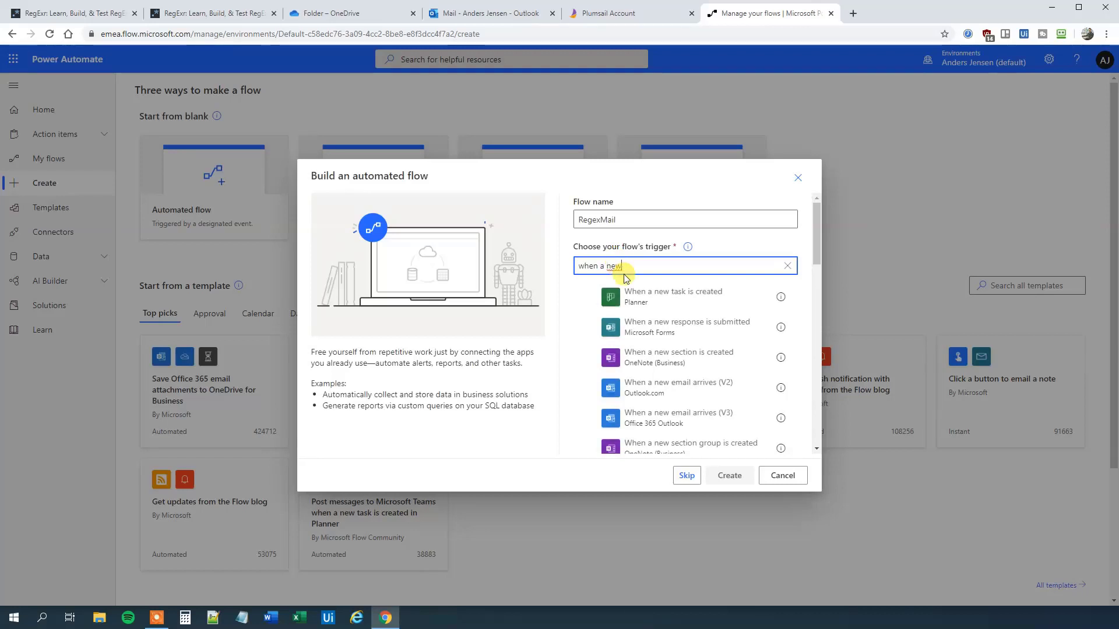
left_click(677, 424)
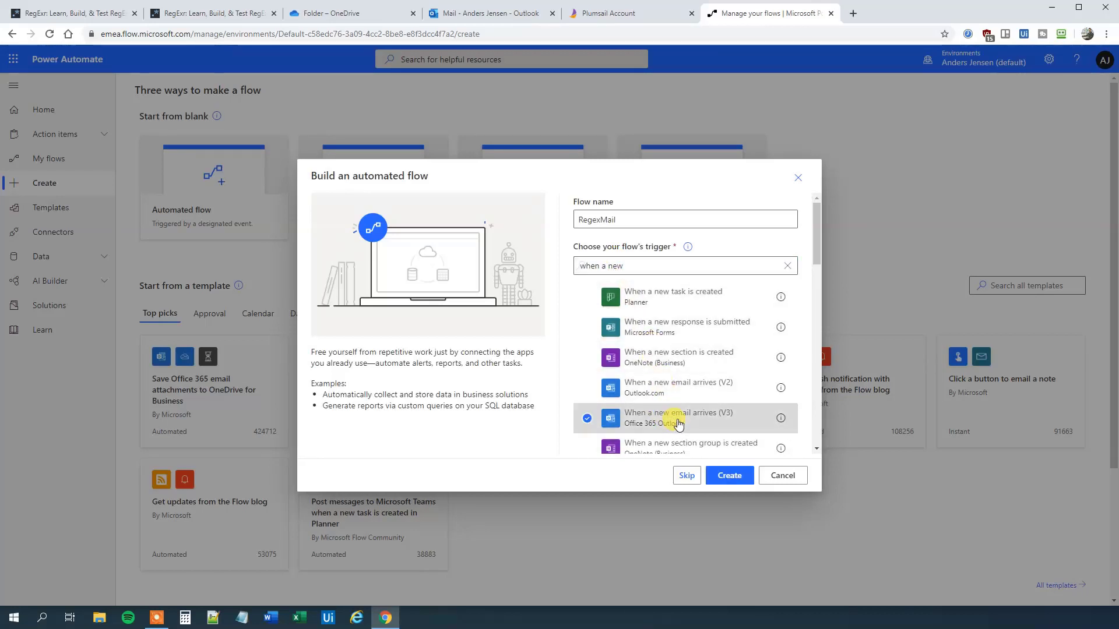
left_click(722, 476)
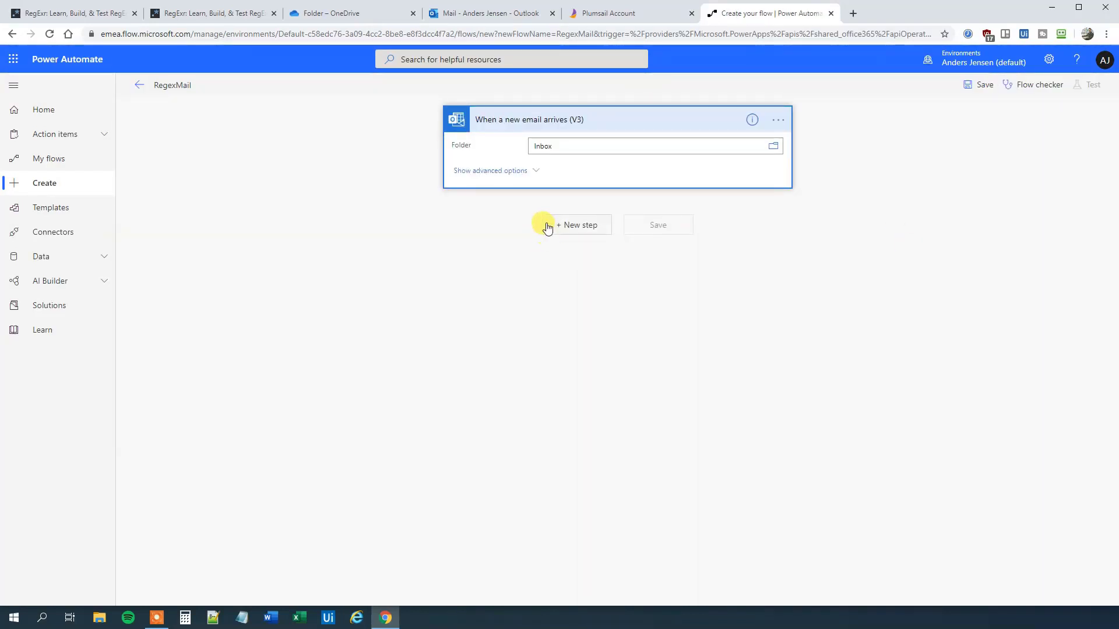
left_click(533, 173)
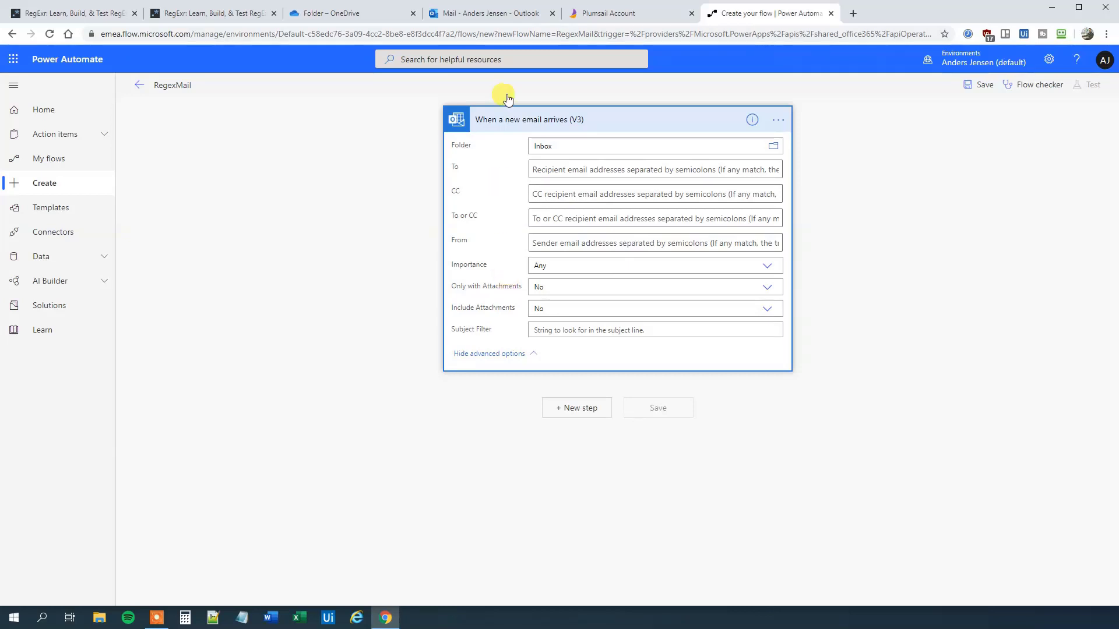
left_click(474, 16)
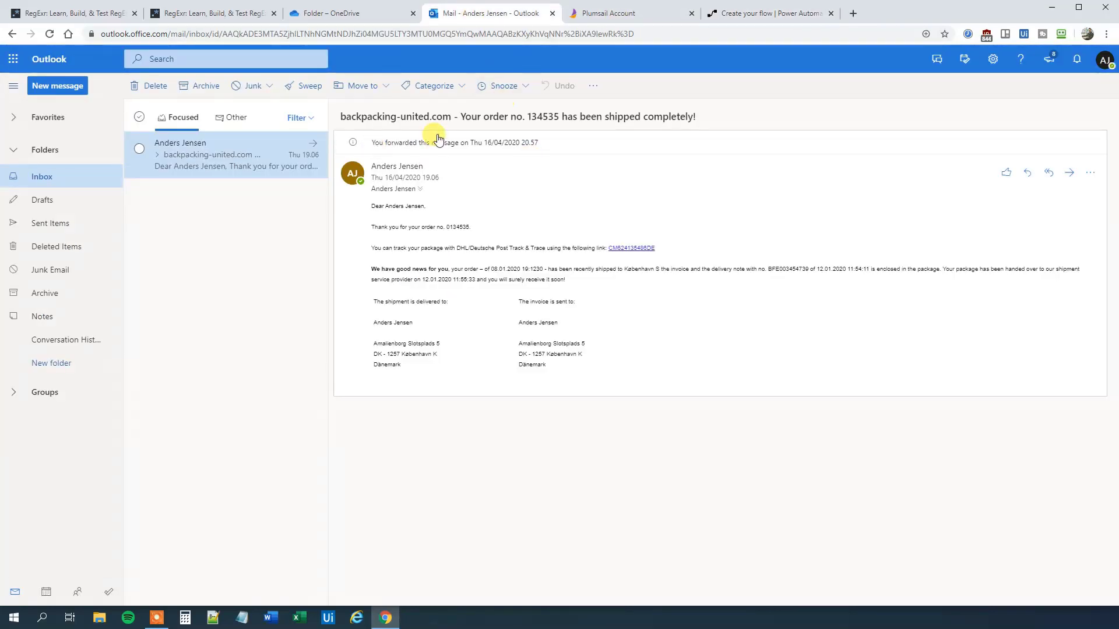
left_click(758, 13)
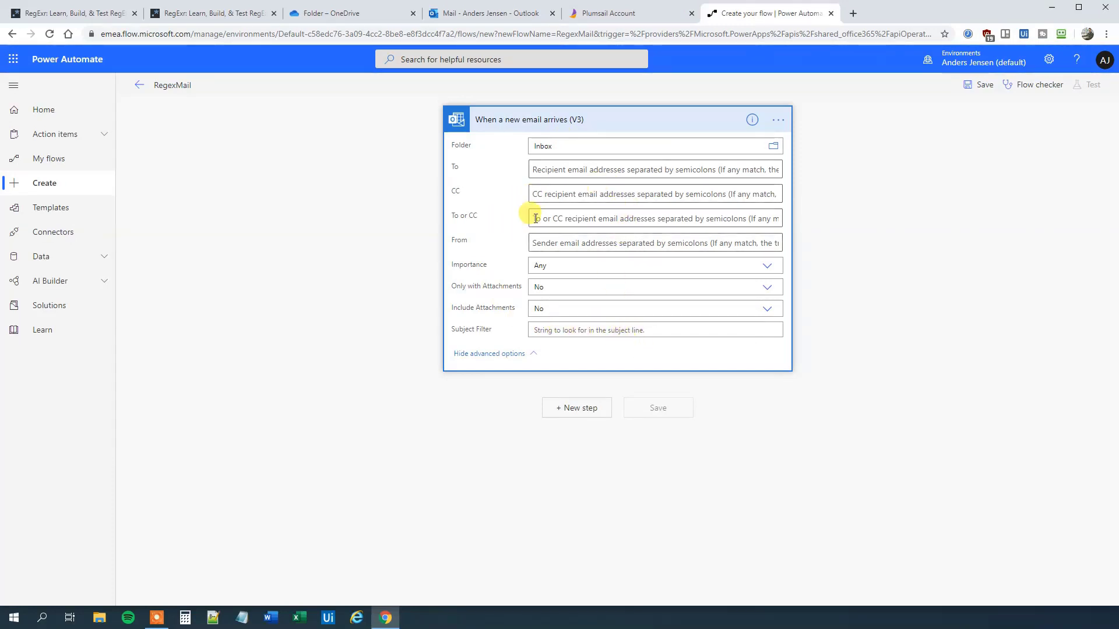
left_click(533, 361)
left_click(481, 13)
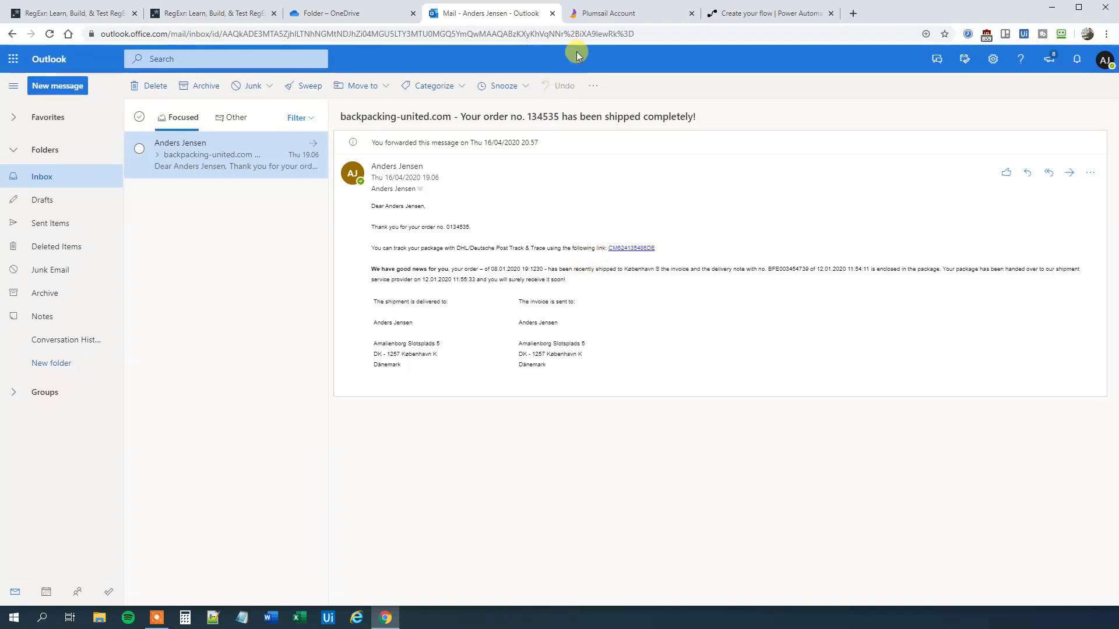
left_click(751, 14)
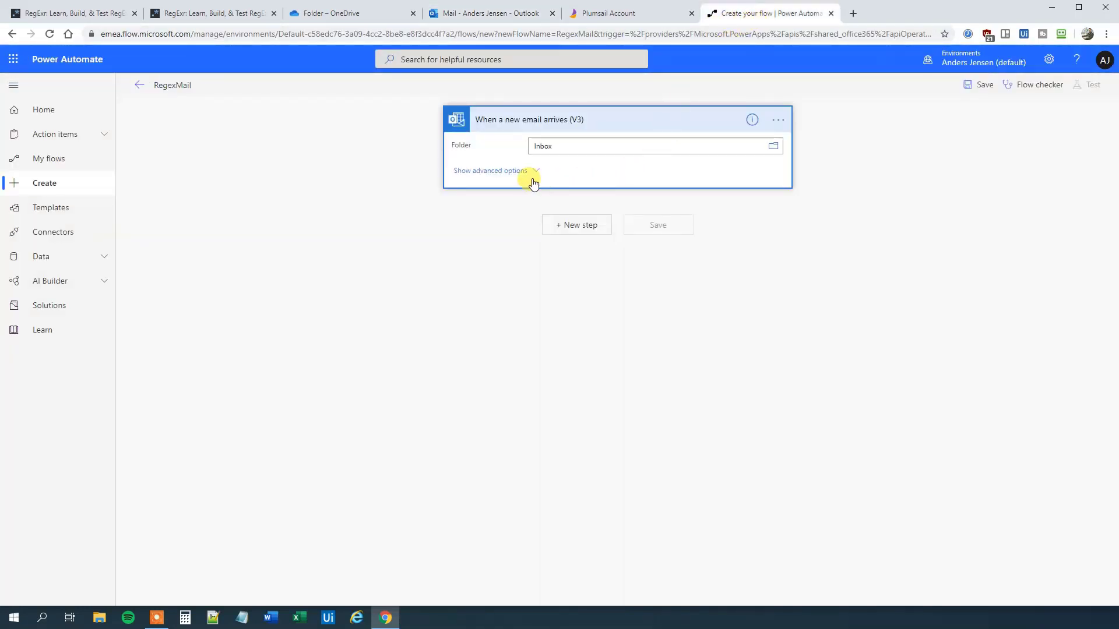
Step: Add an Initialize variable step after the trigger, named strOrder, of type String
left_click(585, 228)
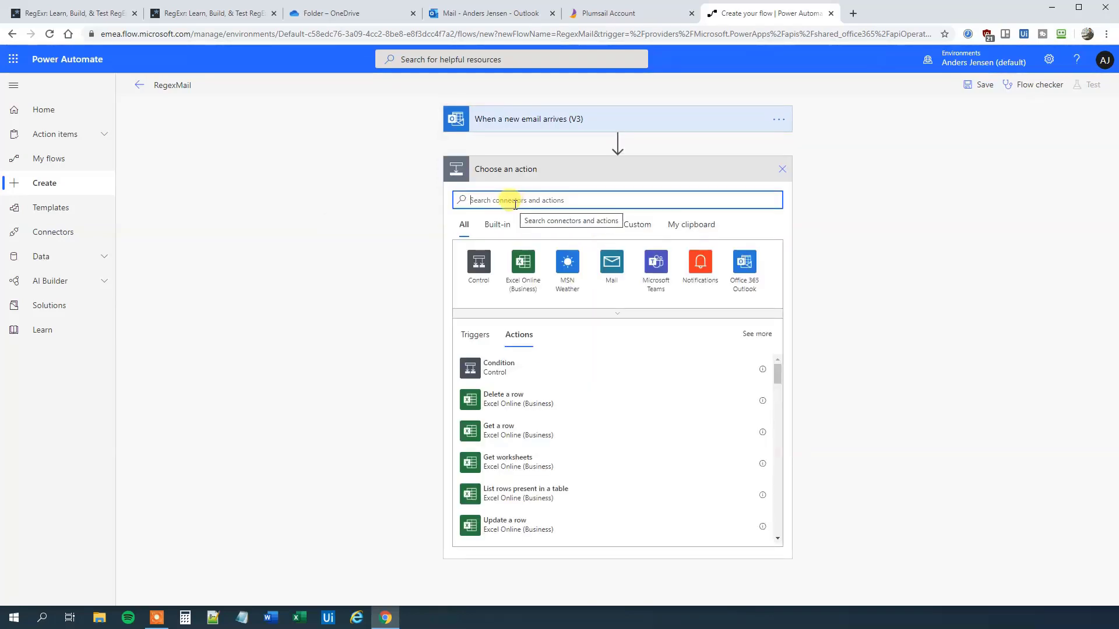
type("init")
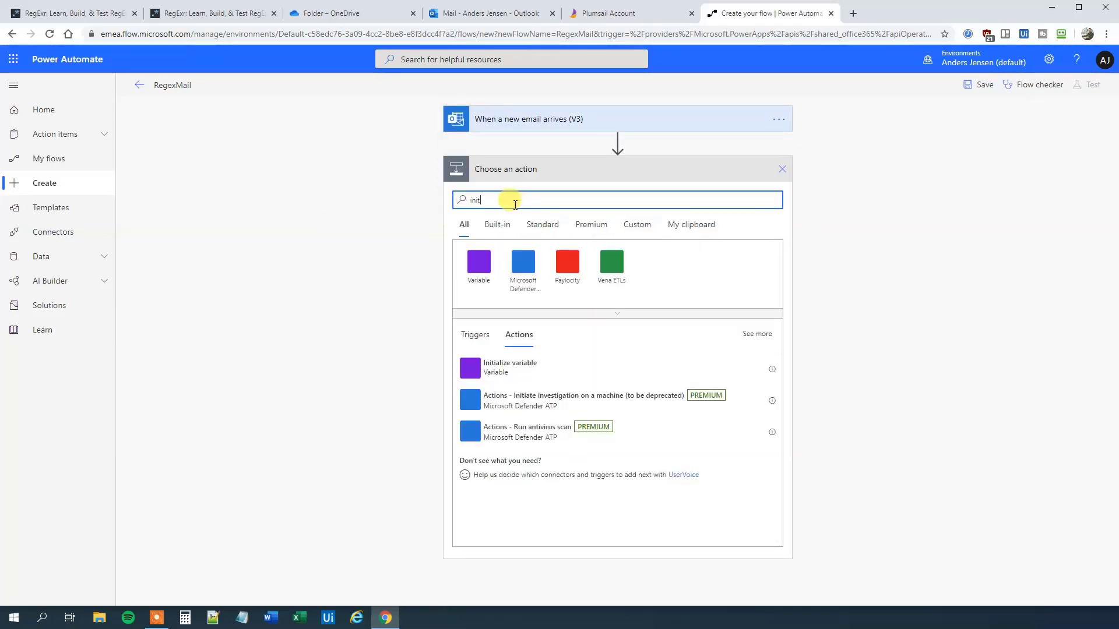
left_click(502, 372)
left_click(559, 196)
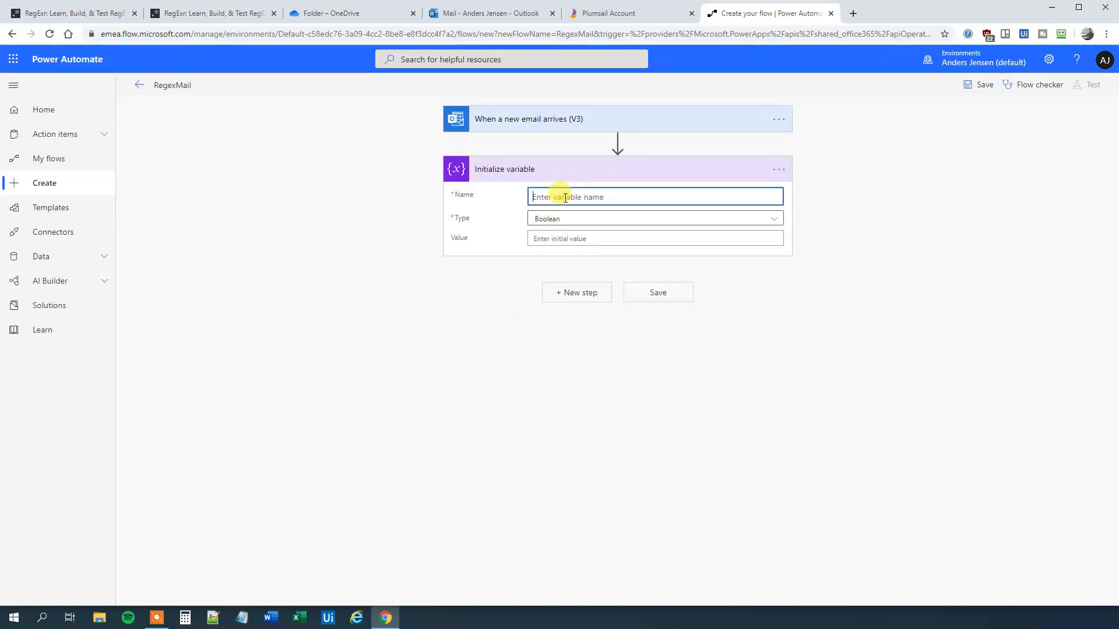
type("strOrder")
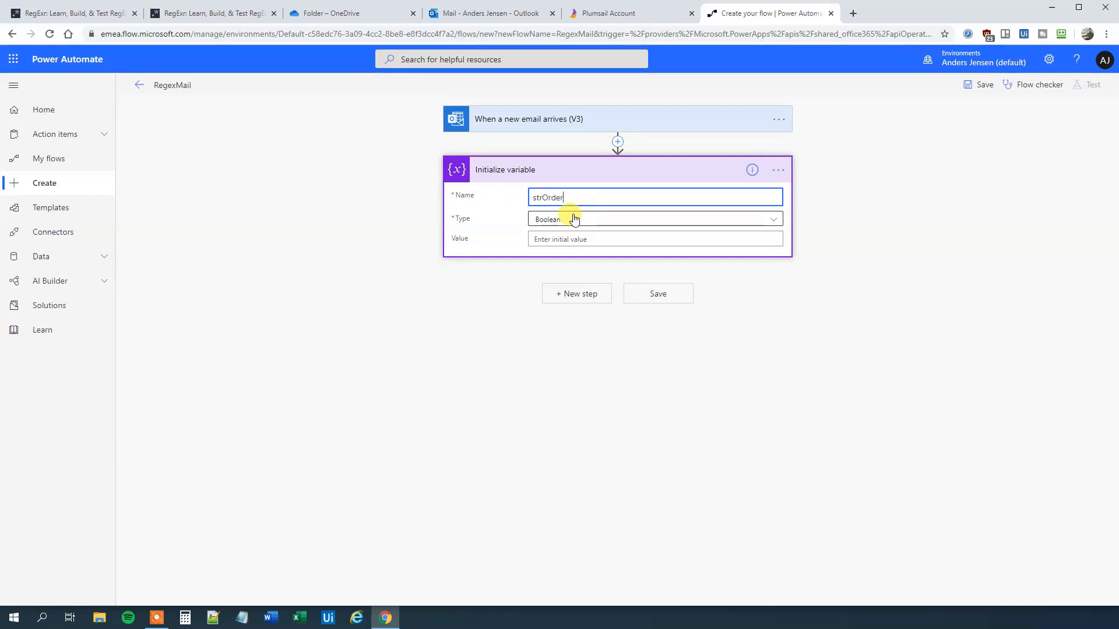
left_click(574, 219)
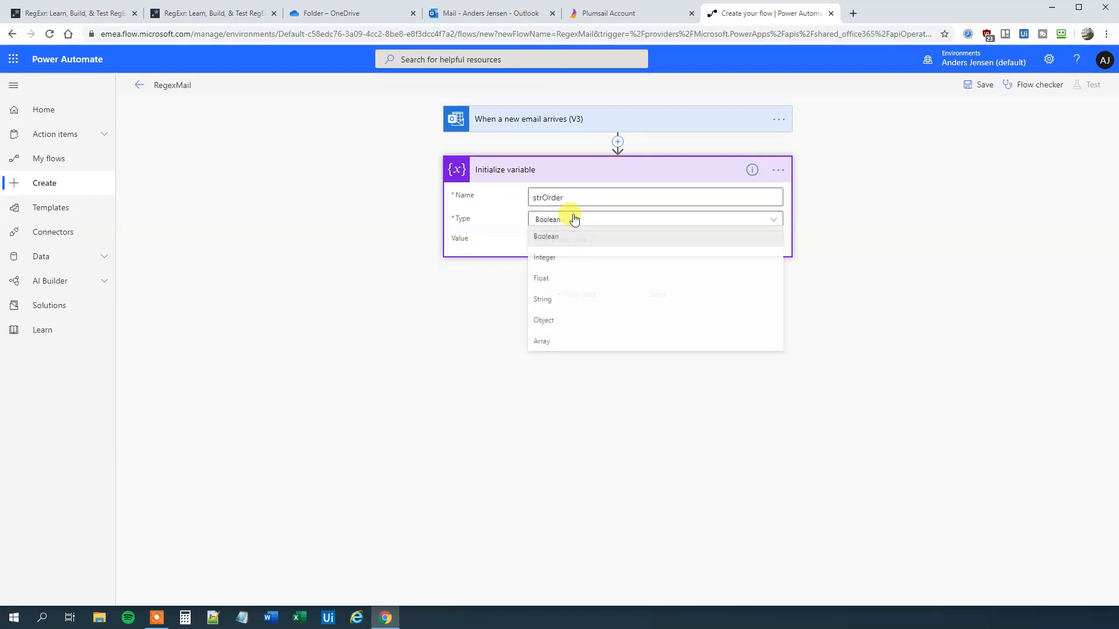
left_click(556, 301)
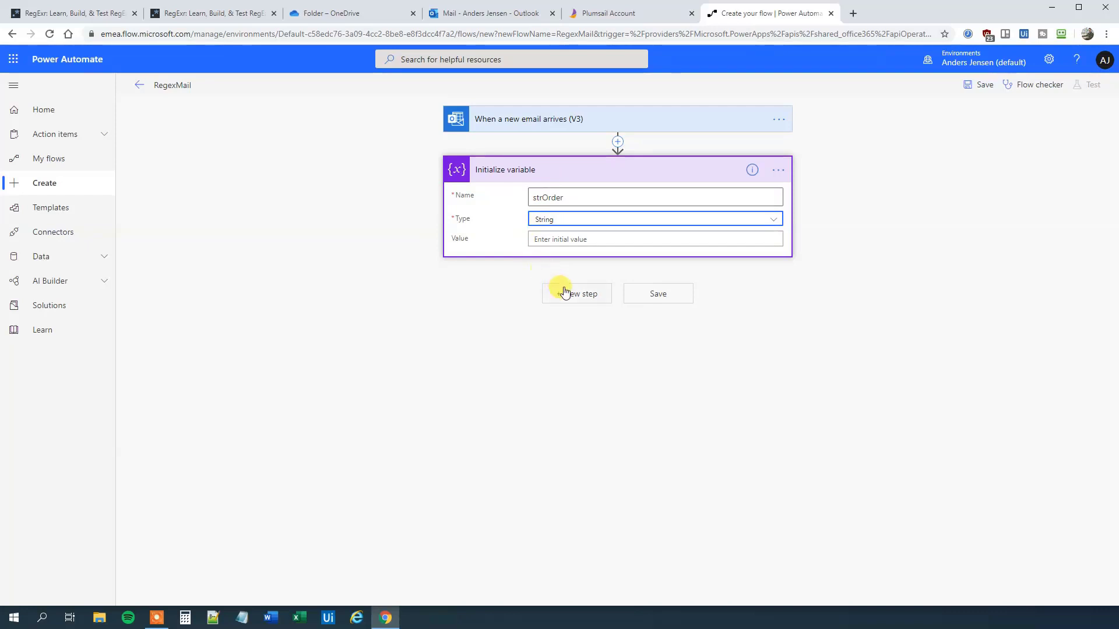
Step: Retitle the variable step as Initialize variable 'strOrder'
left_click(571, 293)
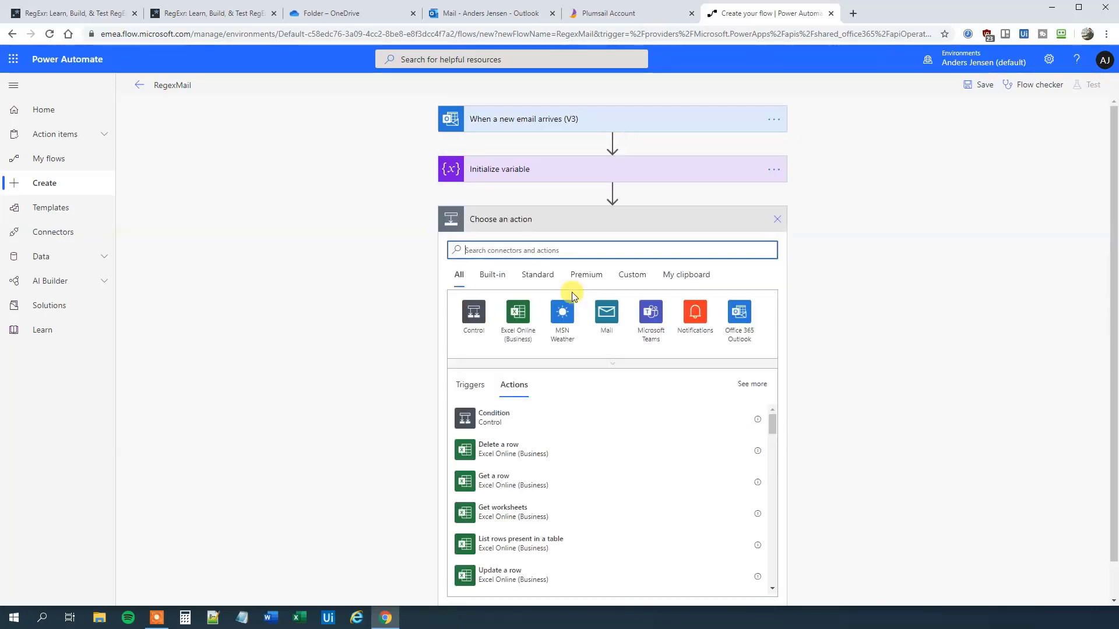
left_click(773, 172)
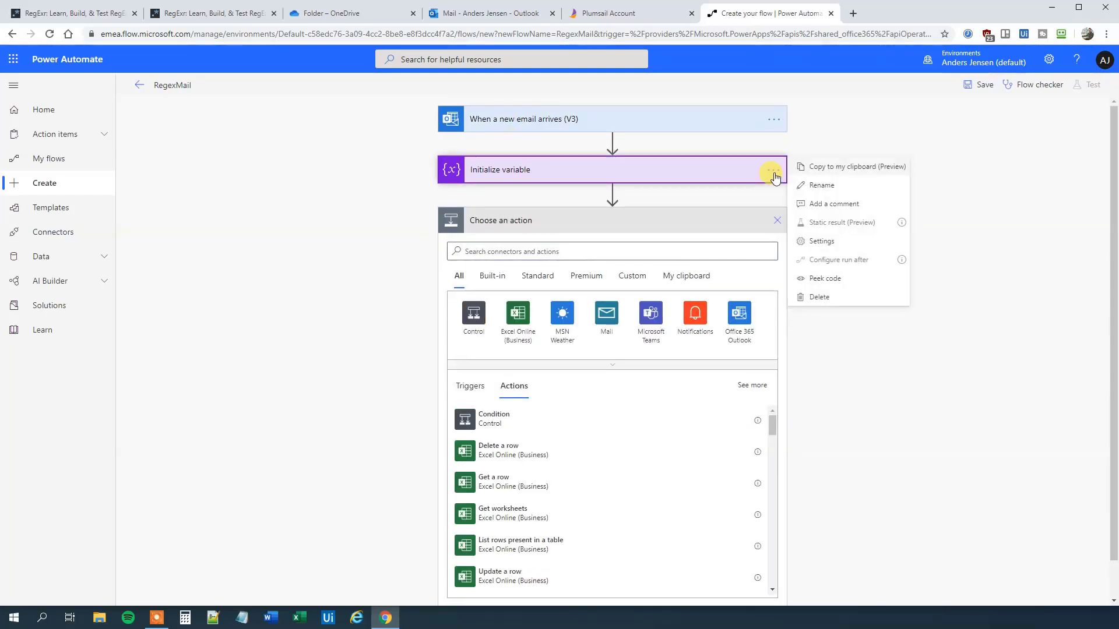
left_click(813, 185)
left_click(532, 169)
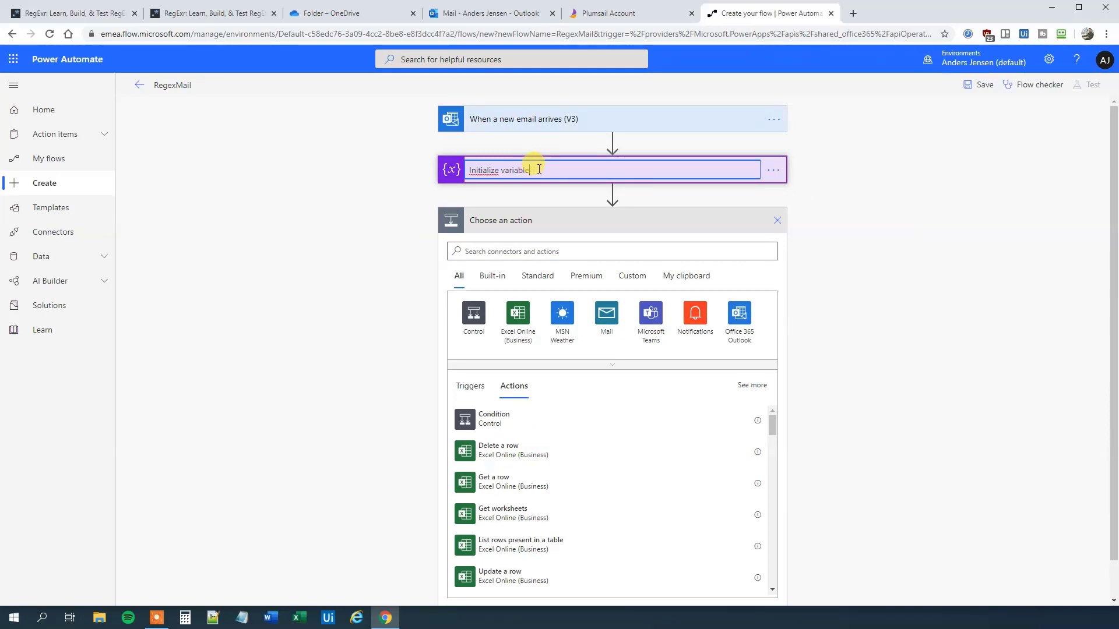
type("(")
type("Order")
key("BackSpace")
key("BackSpace")
key("BackSpace")
key("BackSpace")
type("strOrder")
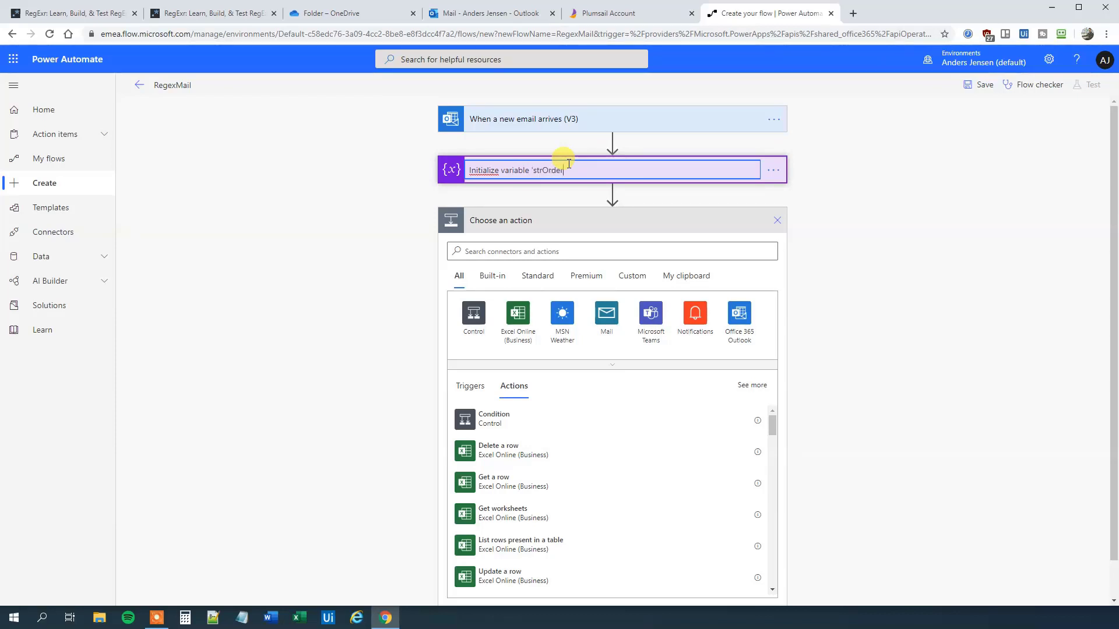
type("'")
key("Return")
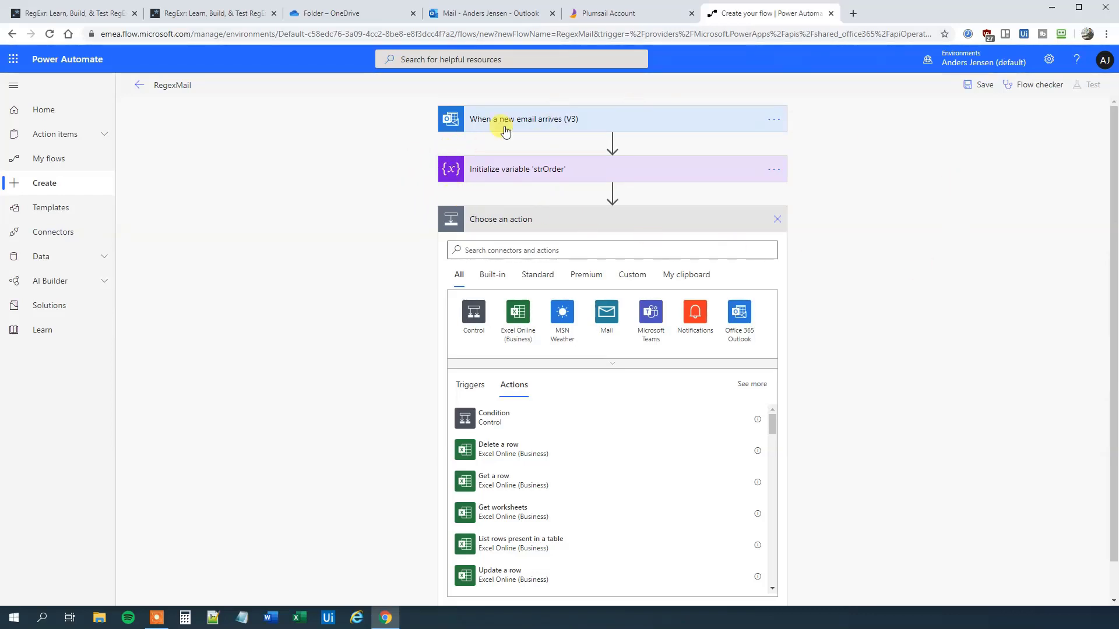
Step: Add another Initialize variable action named strDate of type String
left_click(475, 250)
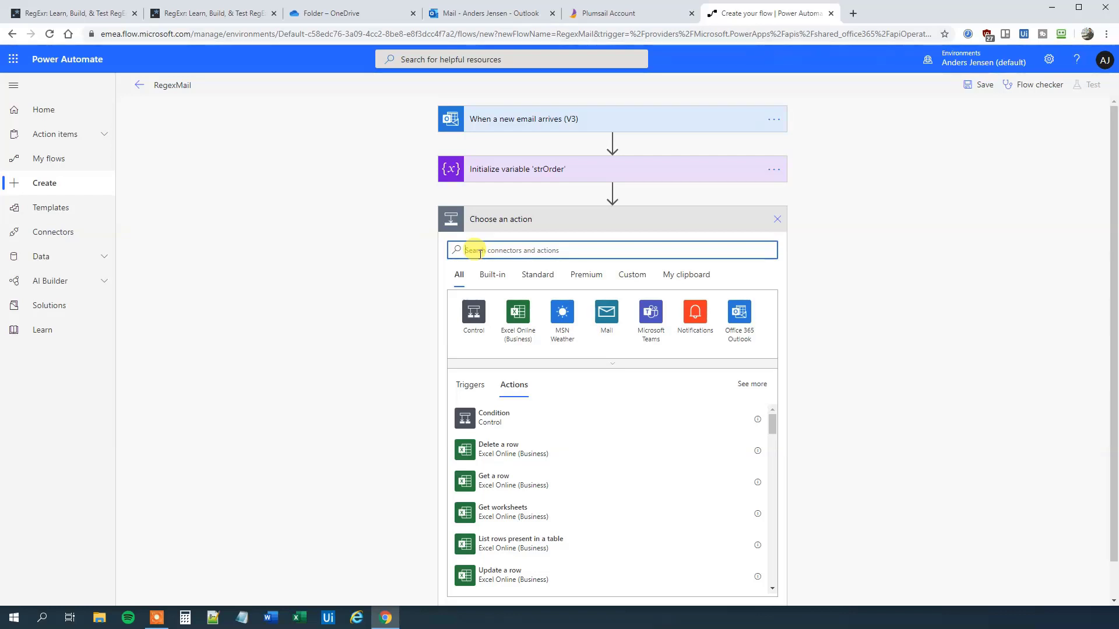
type("init")
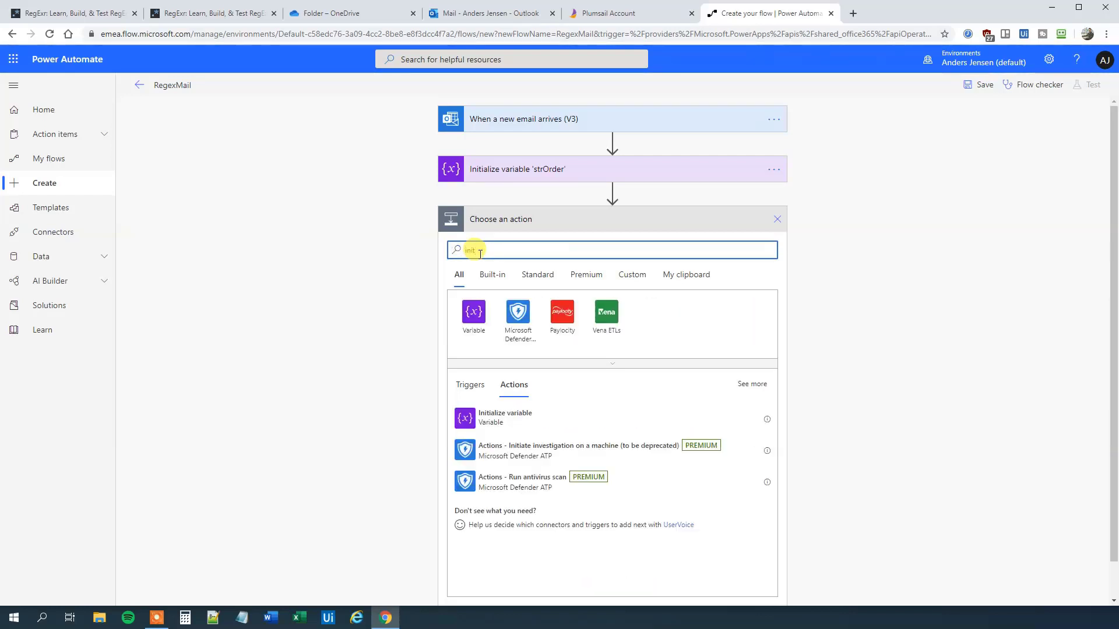
left_click(498, 418)
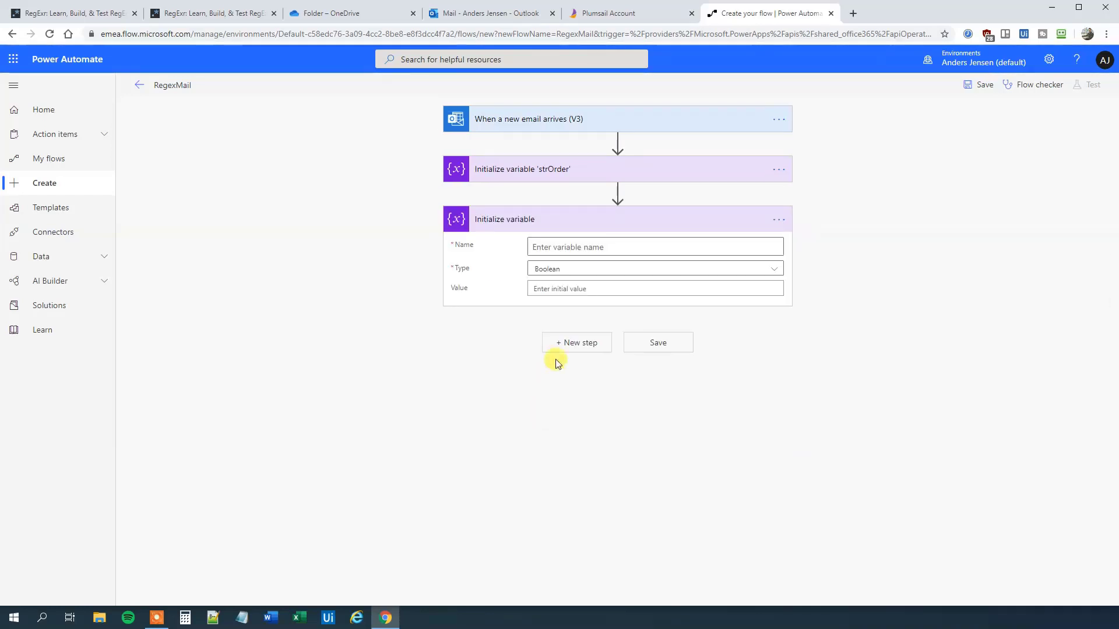
left_click(554, 247)
type("strDate")
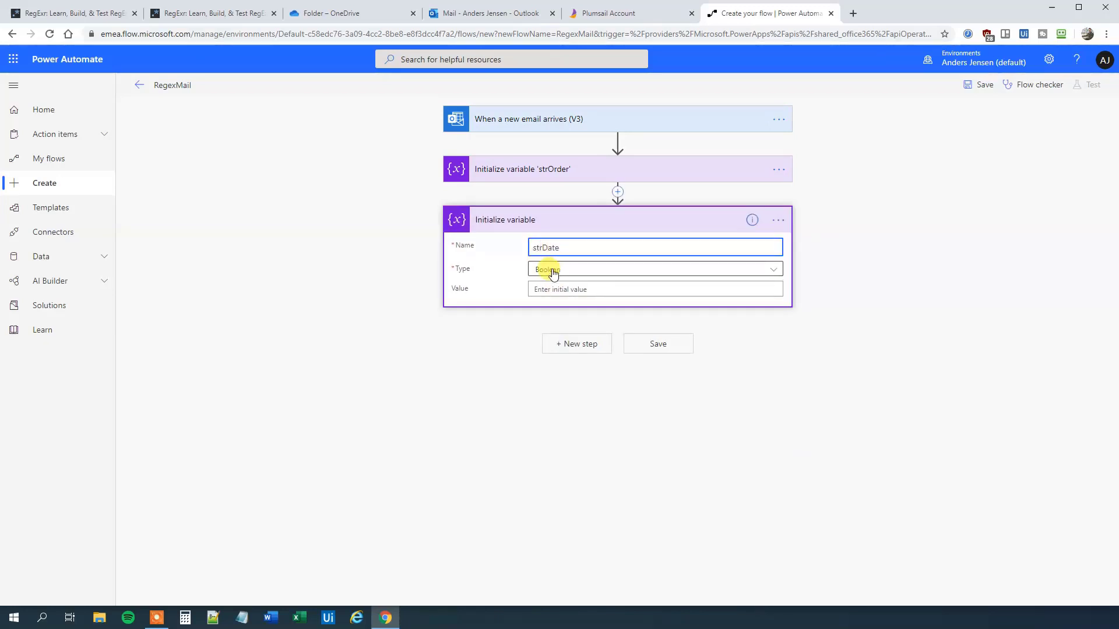
left_click(552, 271)
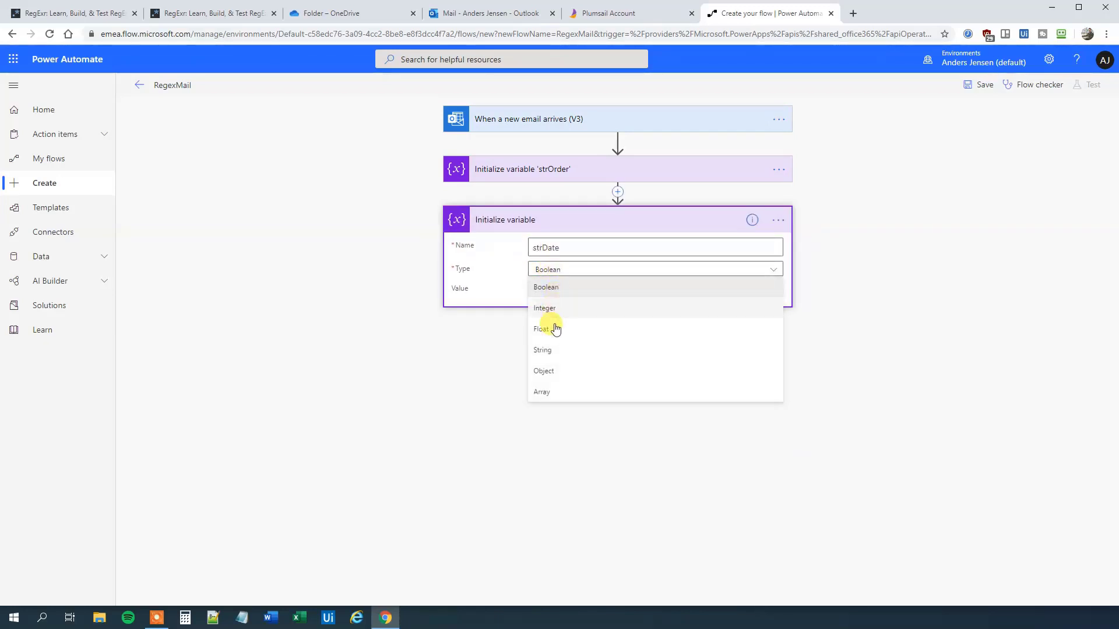
left_click(552, 350)
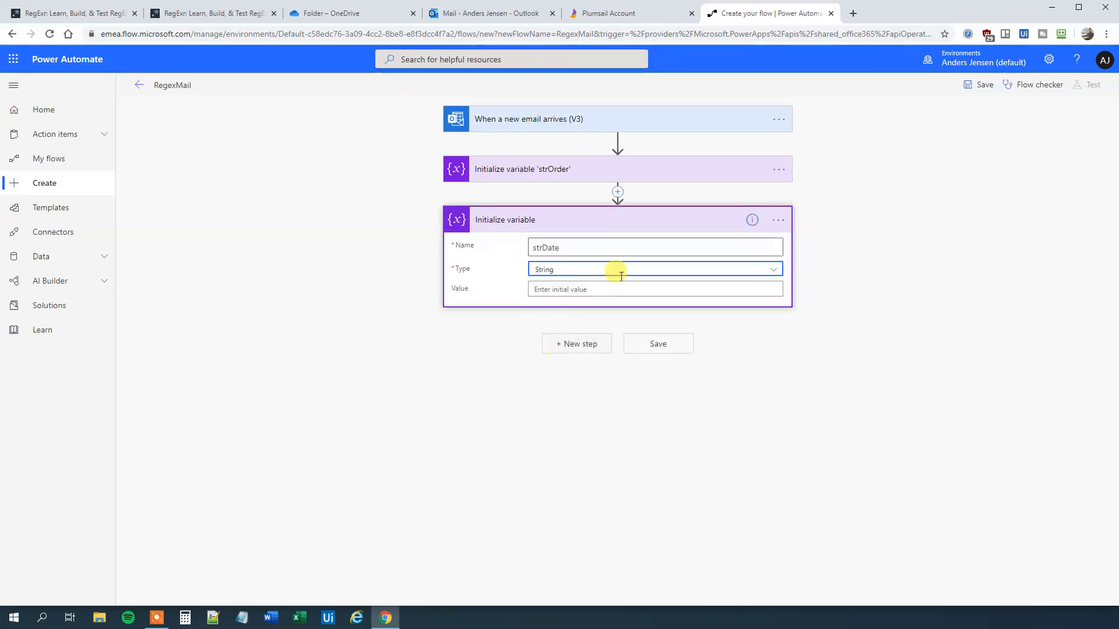
Step: Retitle the new variable step as Initialize variable 'strDate'
left_click(779, 220)
left_click(828, 236)
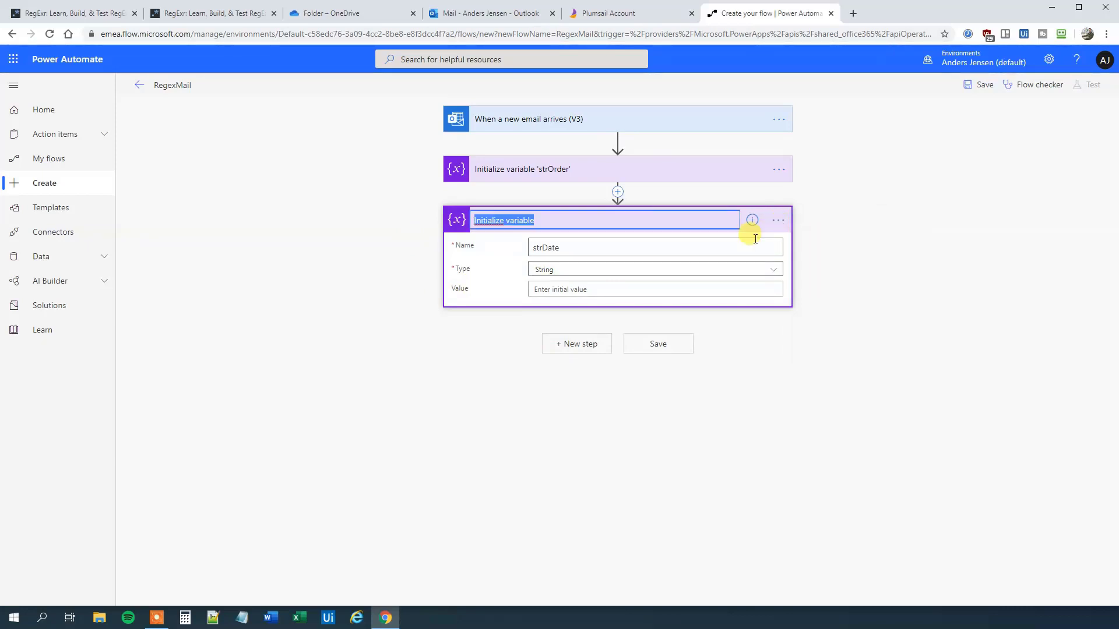
left_click(538, 219)
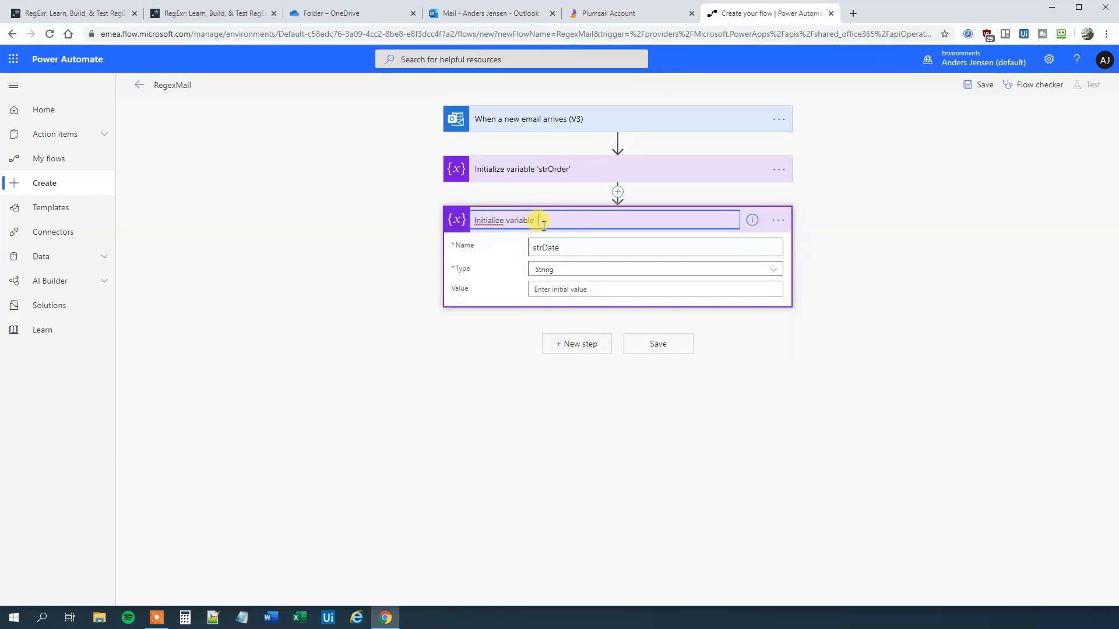
type("'strDate")
left_click(714, 399)
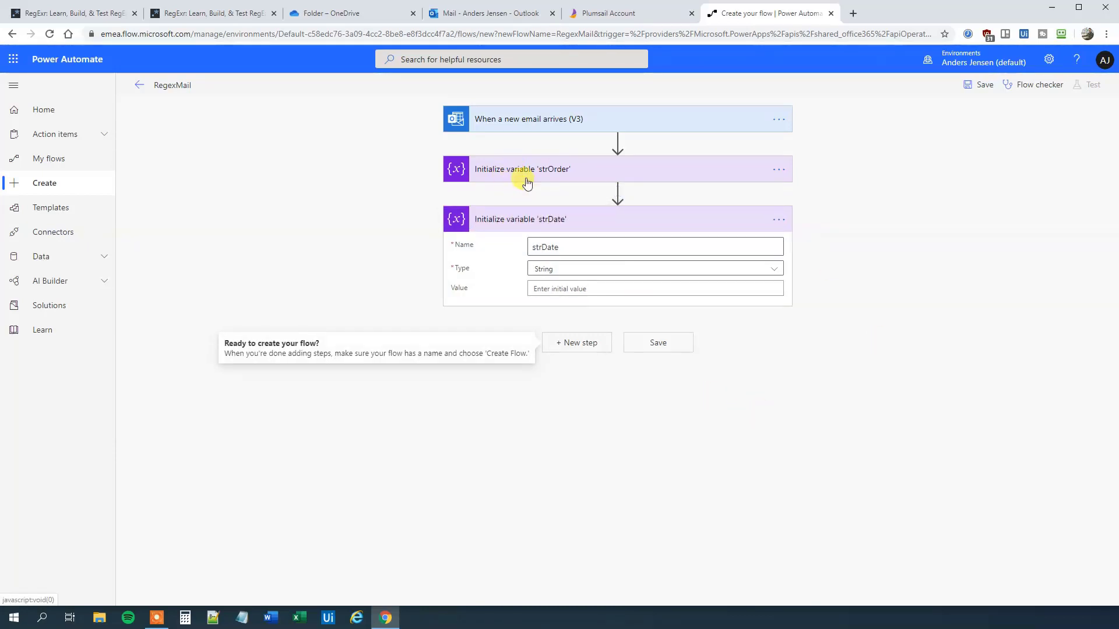
Step: Add Plumsail Documents' Regular Expression Match action, found by searching 'regular expre'
left_click(570, 344)
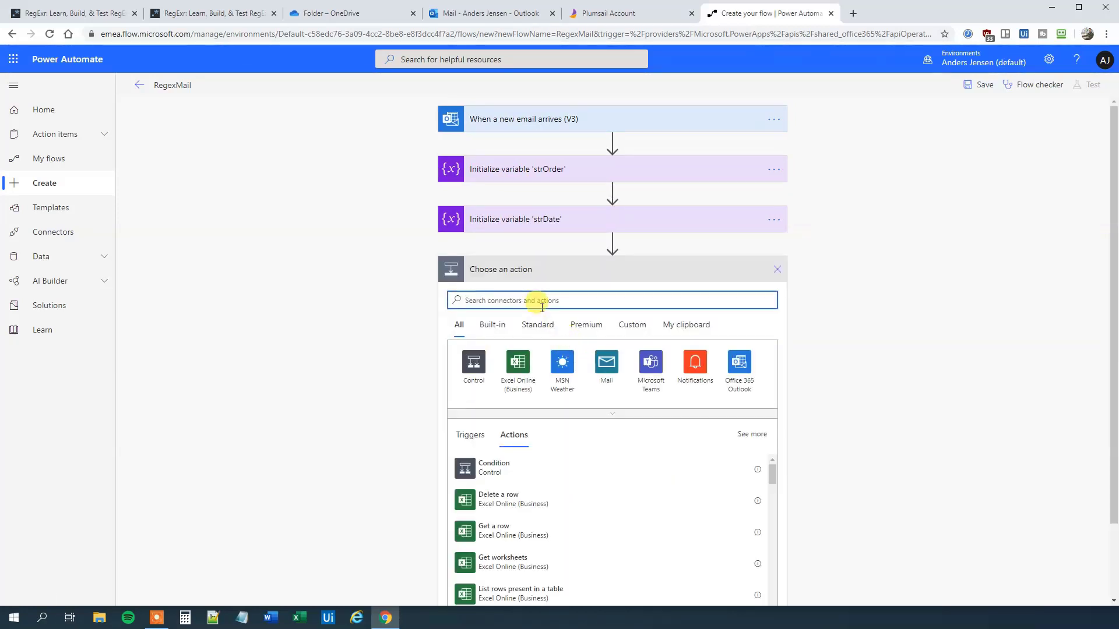
type("regular e")
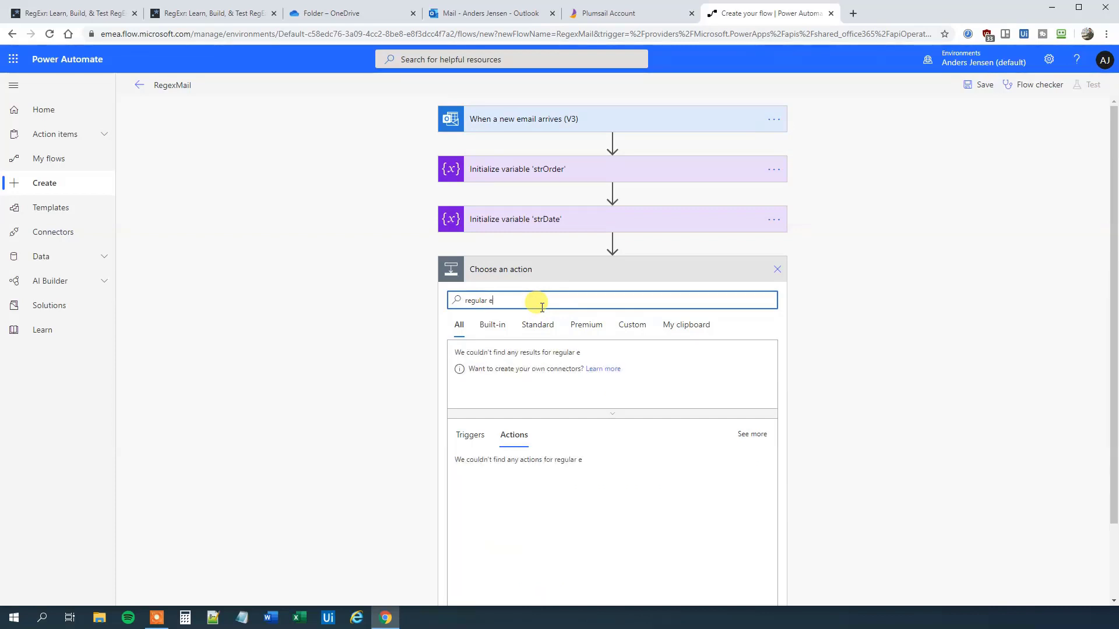
type("xpre")
scroll(647, 513, "down", 3)
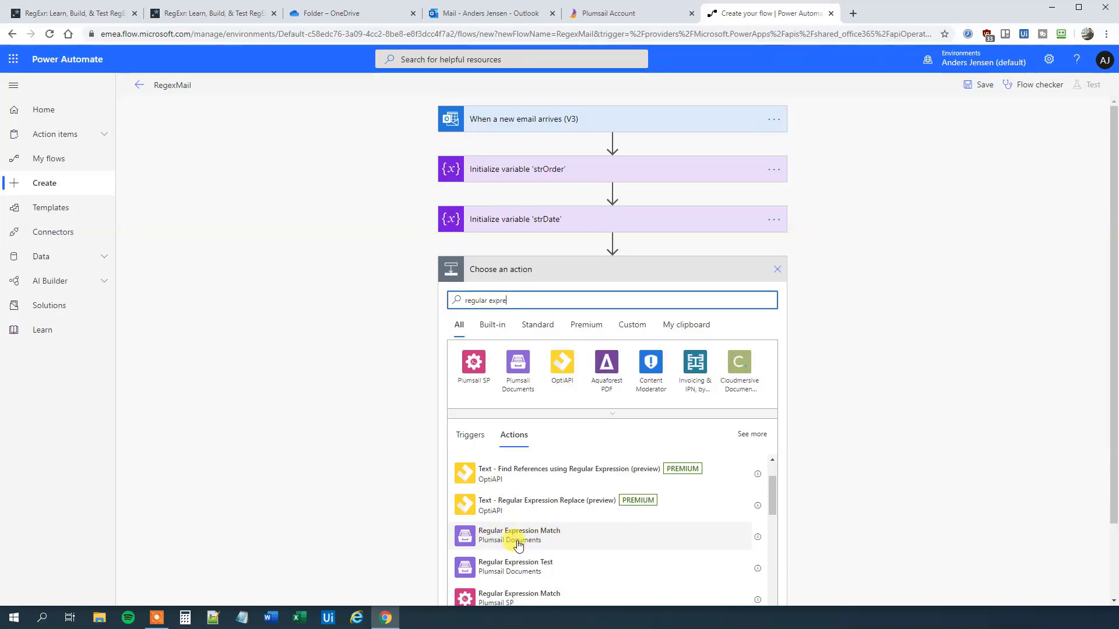
left_click(518, 544)
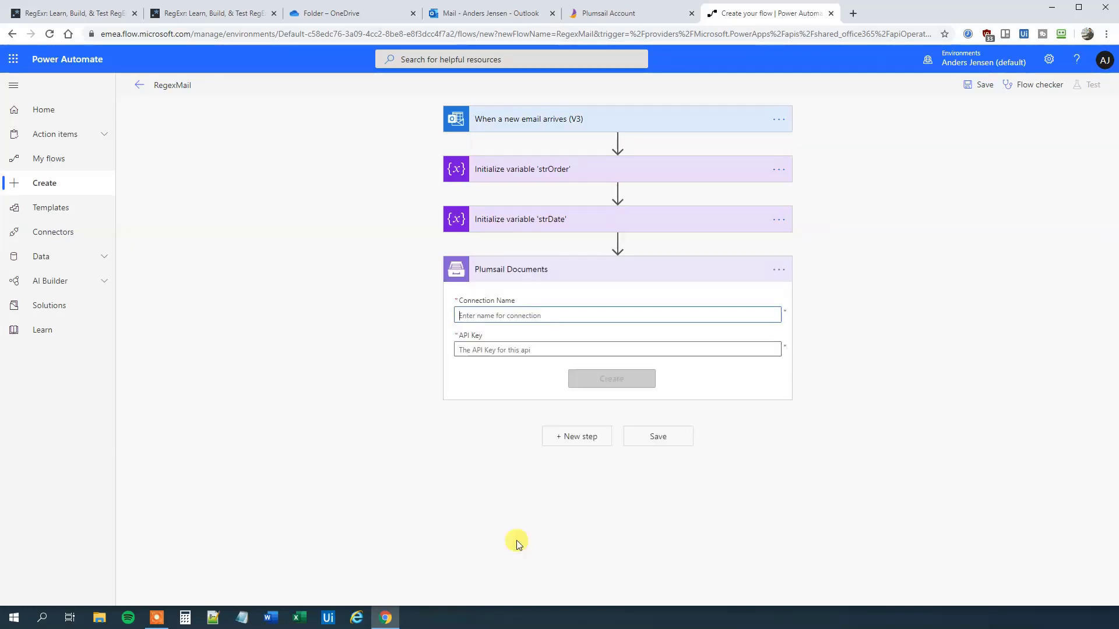
Step: Create a connection named Plumsail using the API key copied from the Plumsail account's API Keys page
left_click(492, 316)
type("Pl")
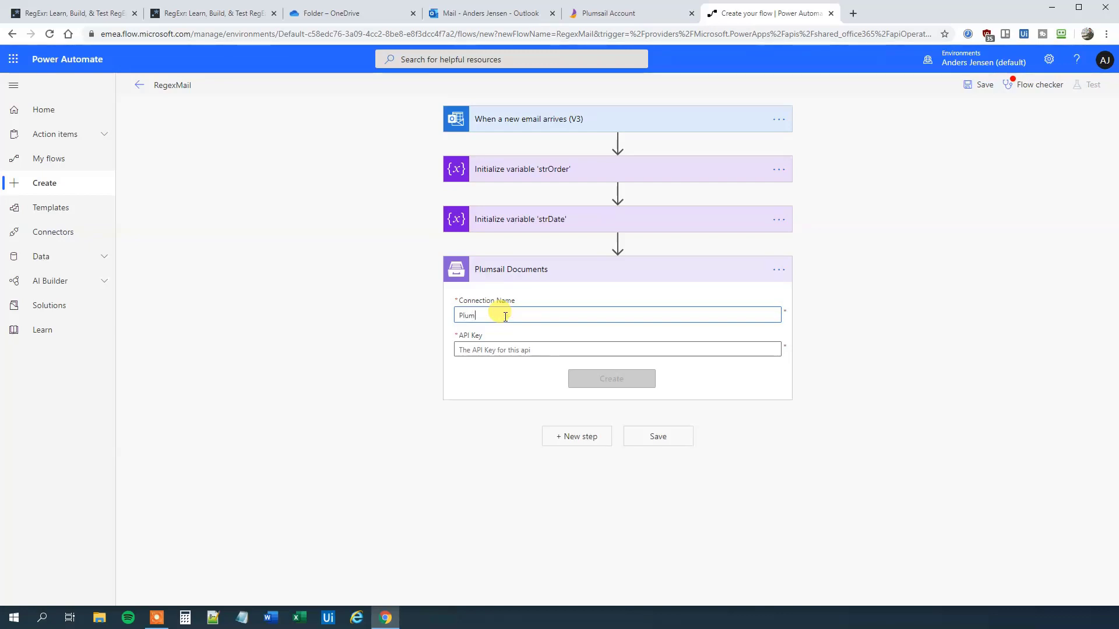
type("umsail")
left_click(480, 350)
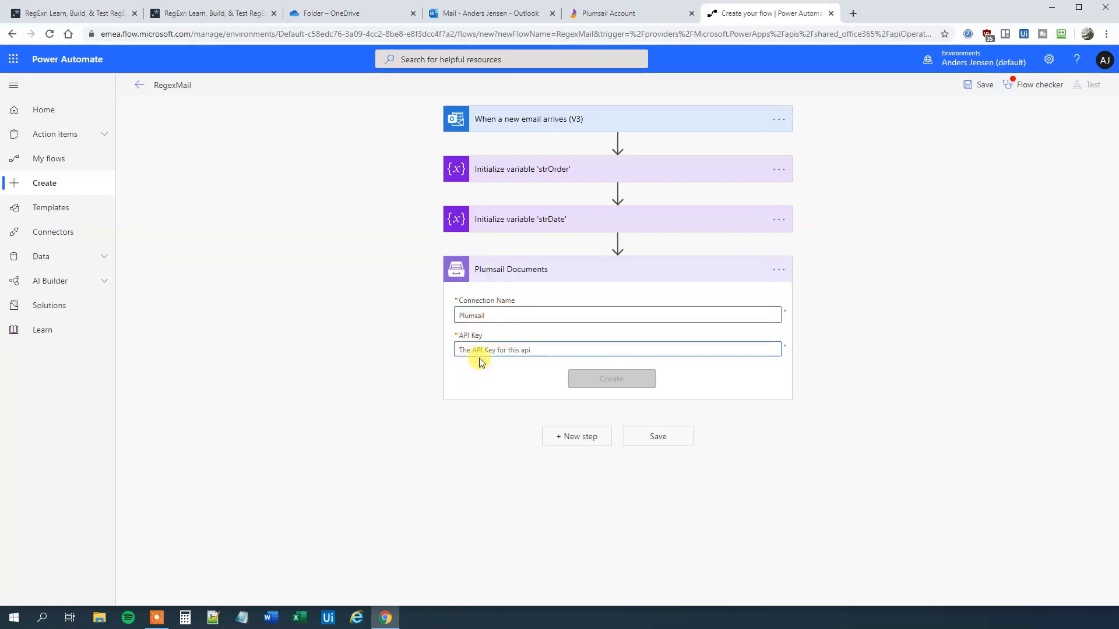
left_click(616, 12)
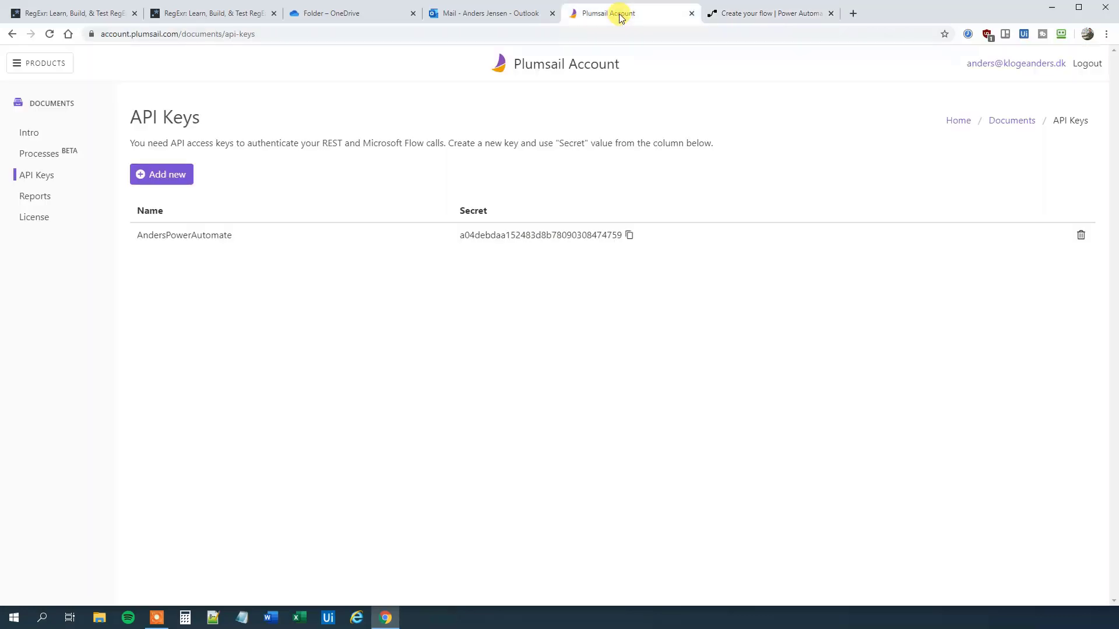
left_click(629, 236)
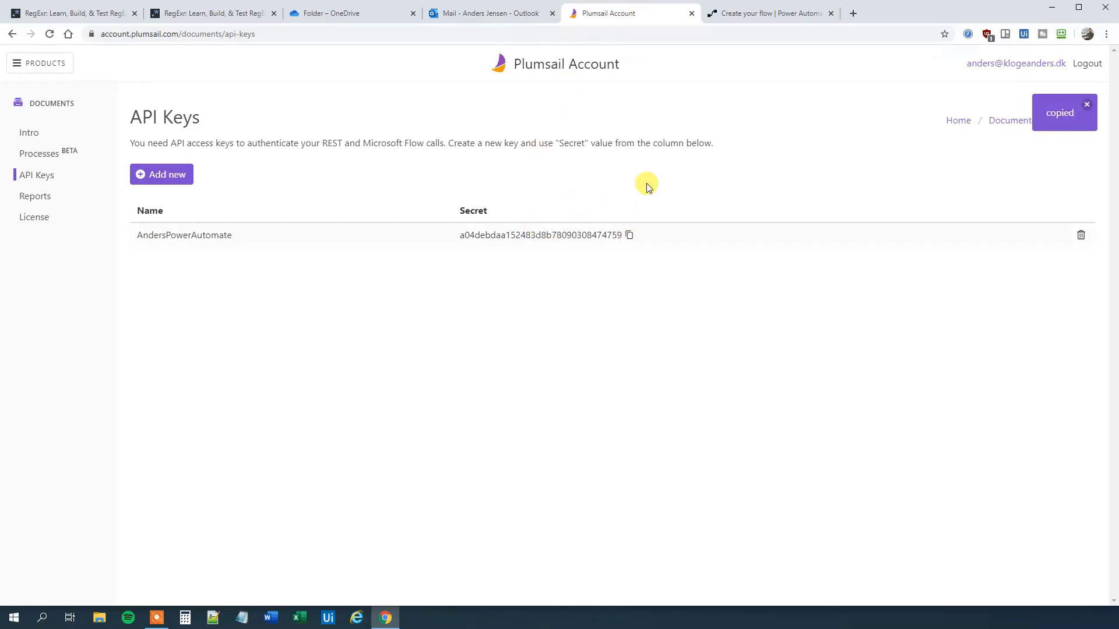
left_click(764, 13)
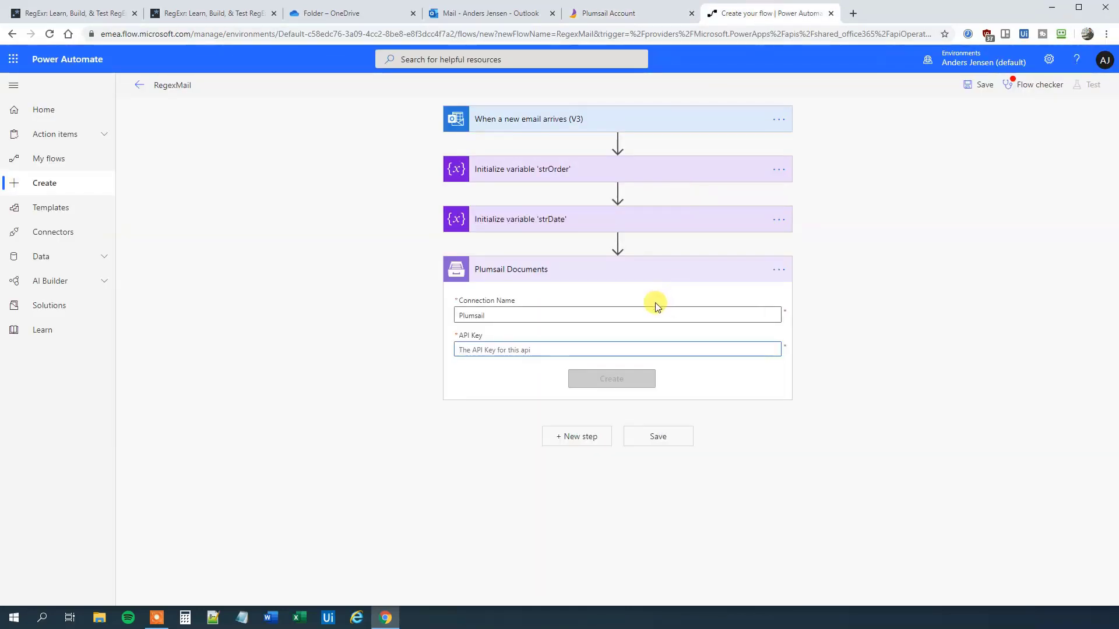
key("ctrl+v")
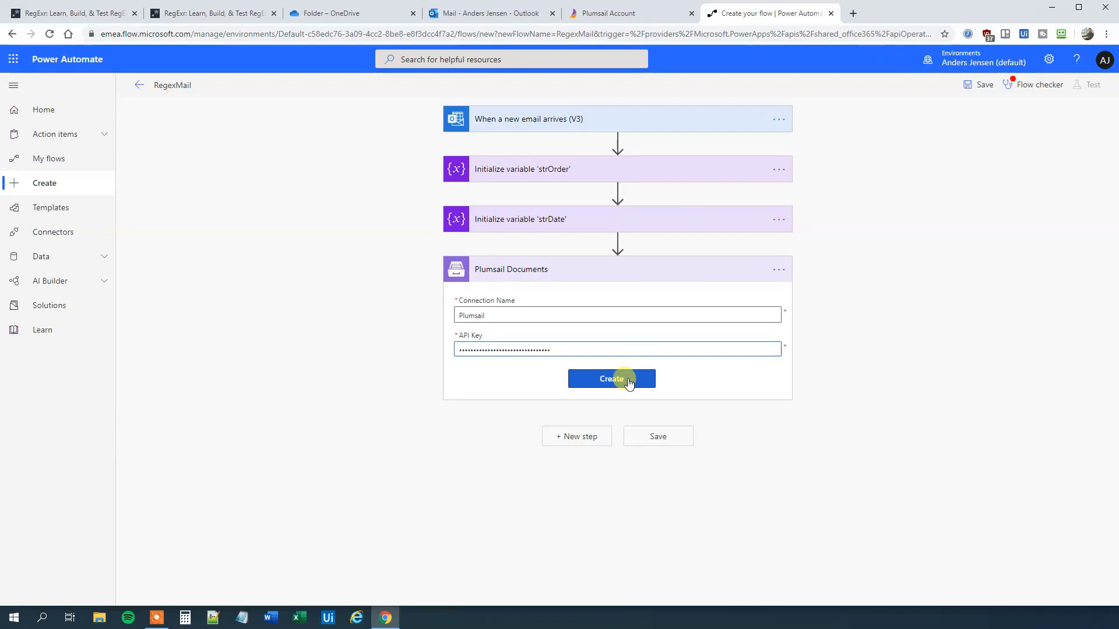
left_click(627, 379)
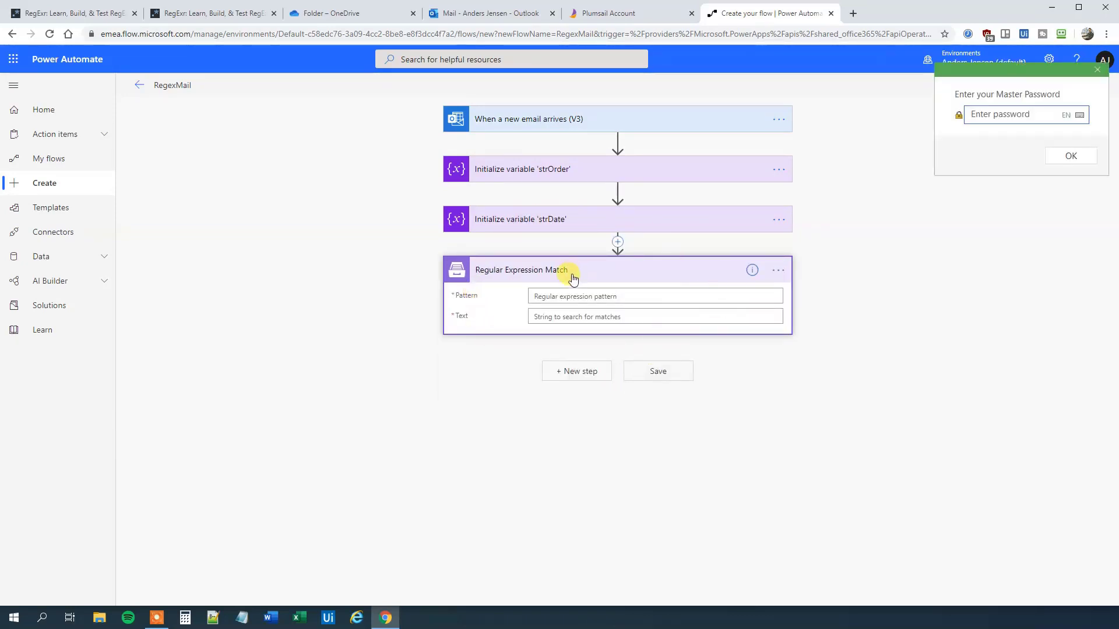
Step: Paste the order-number expression from RegExr into the Pattern field
left_click(1097, 69)
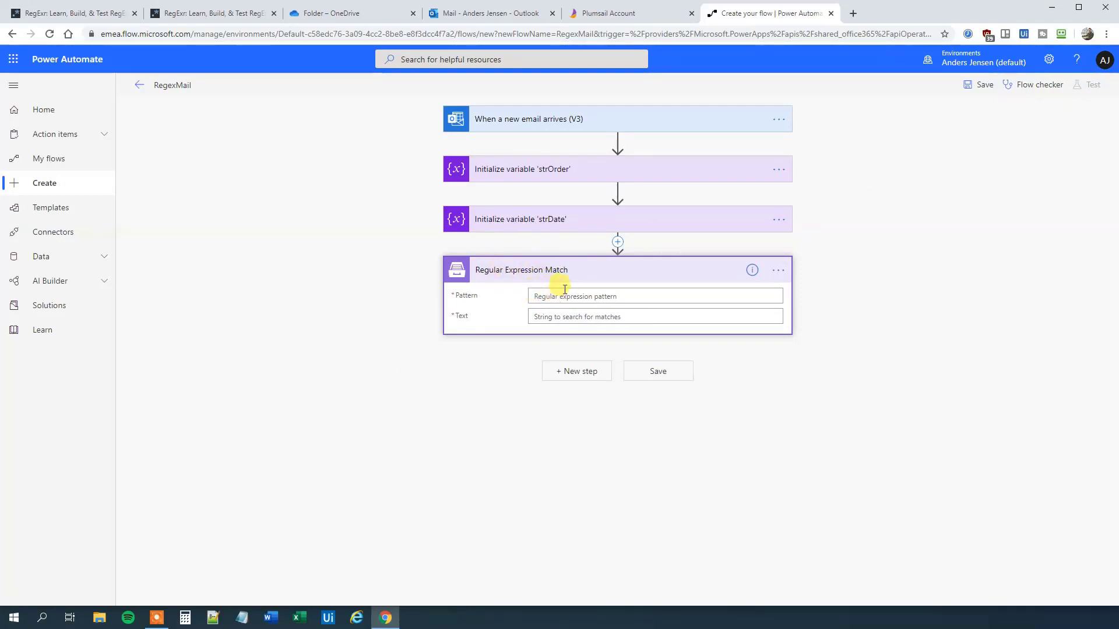
left_click(47, 13)
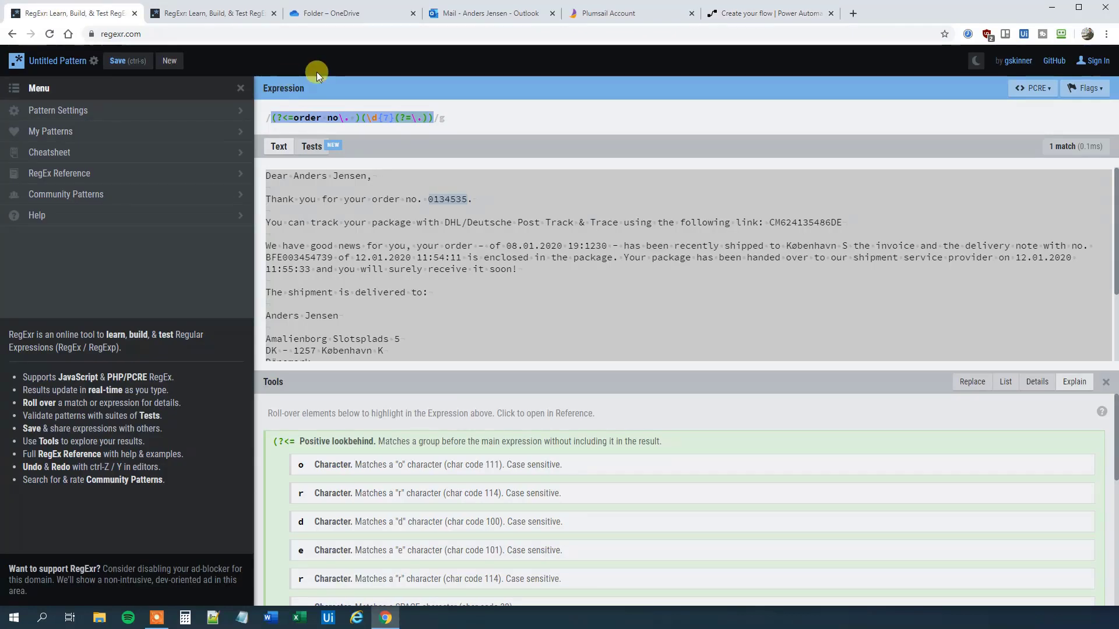
left_click(450, 117)
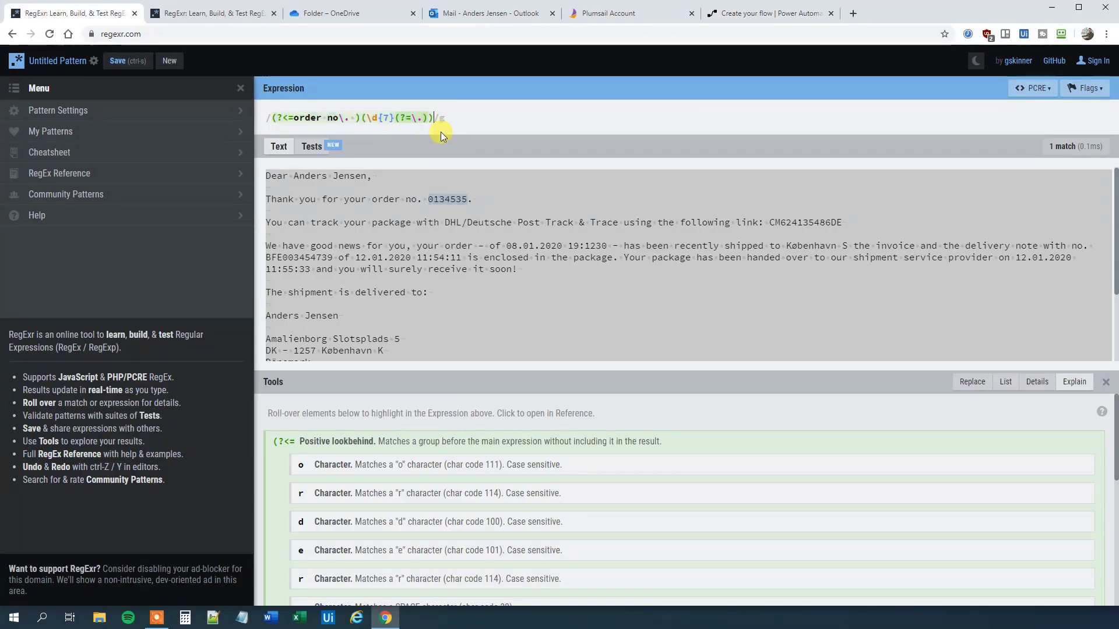
left_click_drag(432, 117, 252, 120)
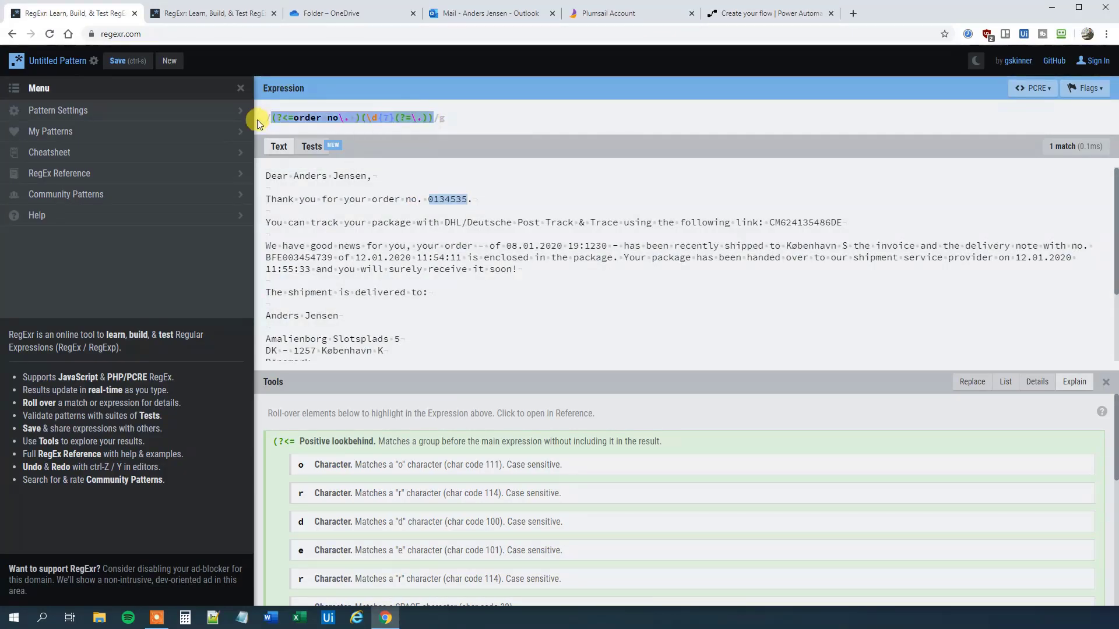
left_click(757, 16)
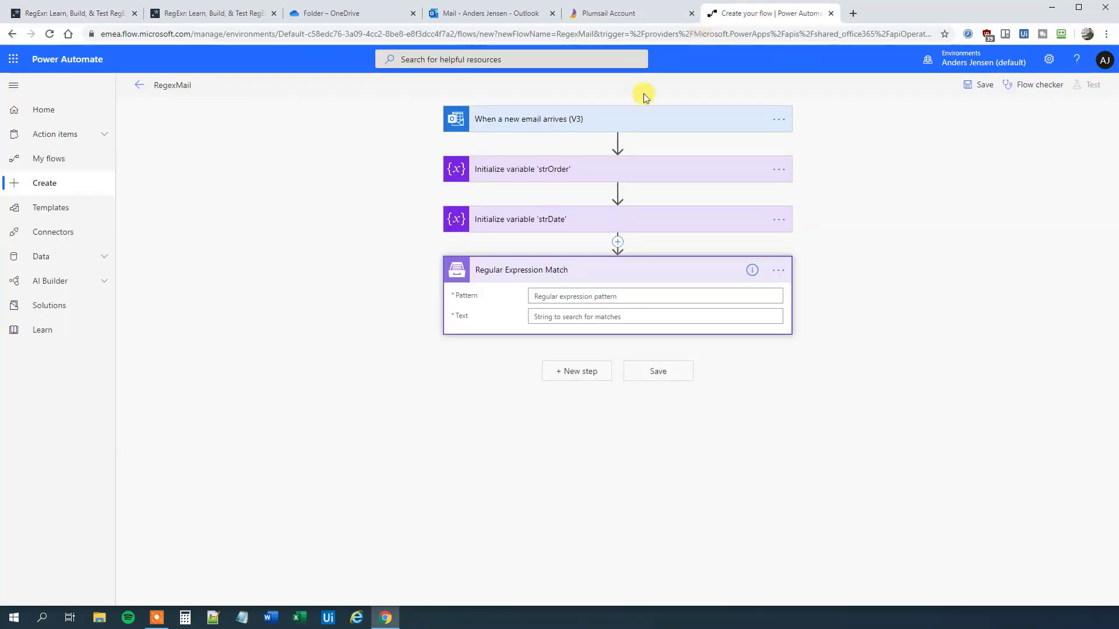
left_click(572, 296)
key("ctrl+v")
Step: Set the Text to search to the email Body from dynamic content
left_click(439, 402)
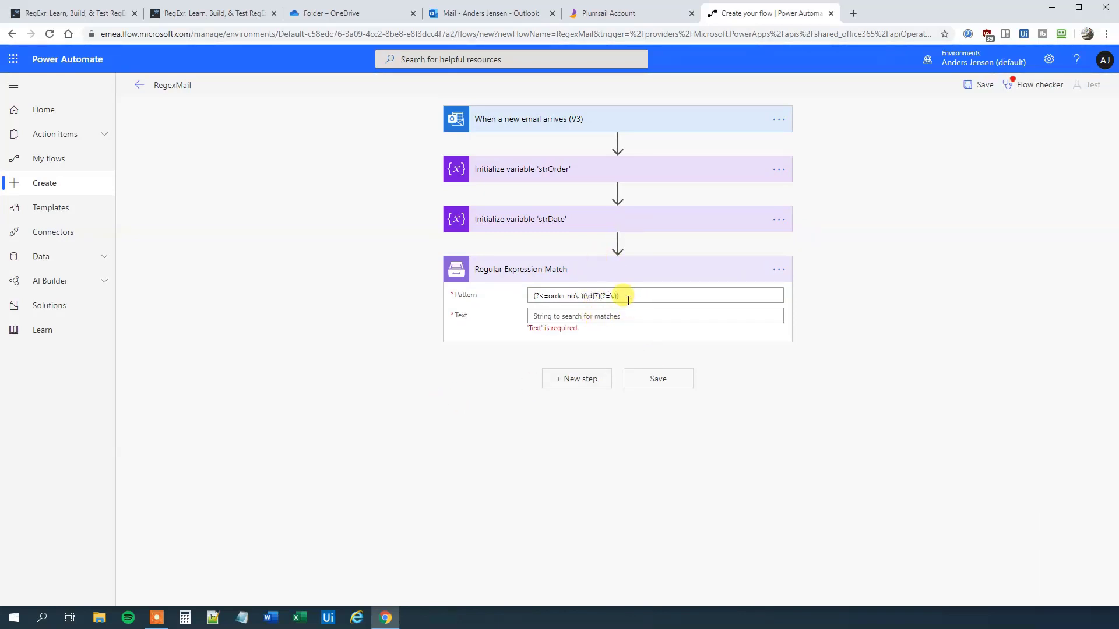
left_click(566, 316)
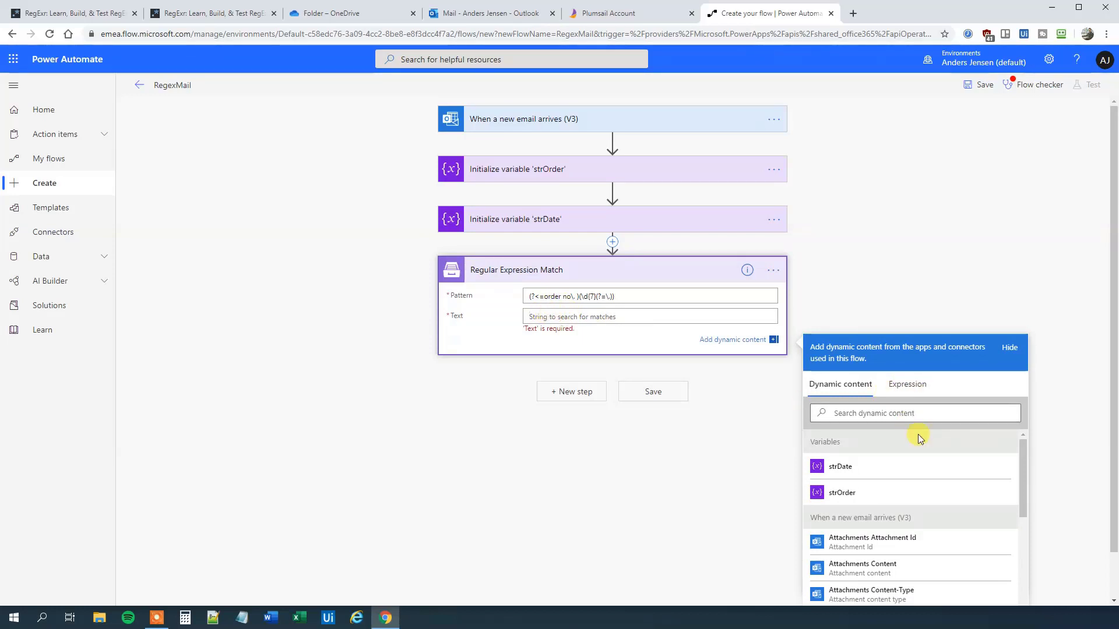
scroll(921, 467, "down", 3)
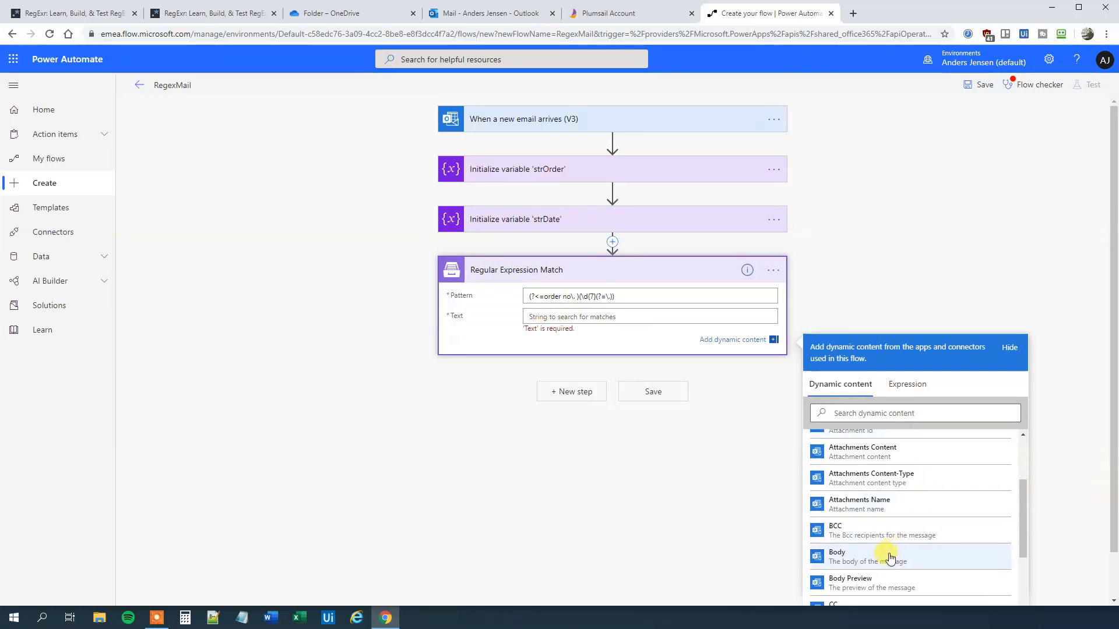
left_click(889, 558)
Step: Add an Apply to each loop below Regular Expression Match that iterates over its Matches output
left_click(590, 476)
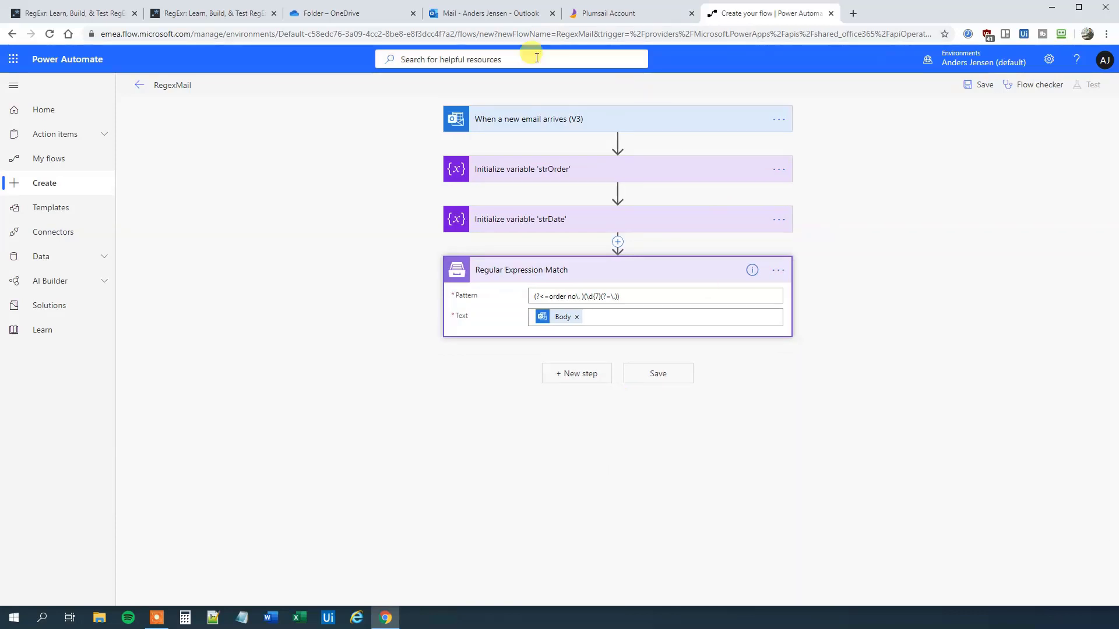
mouse_move(559, 320)
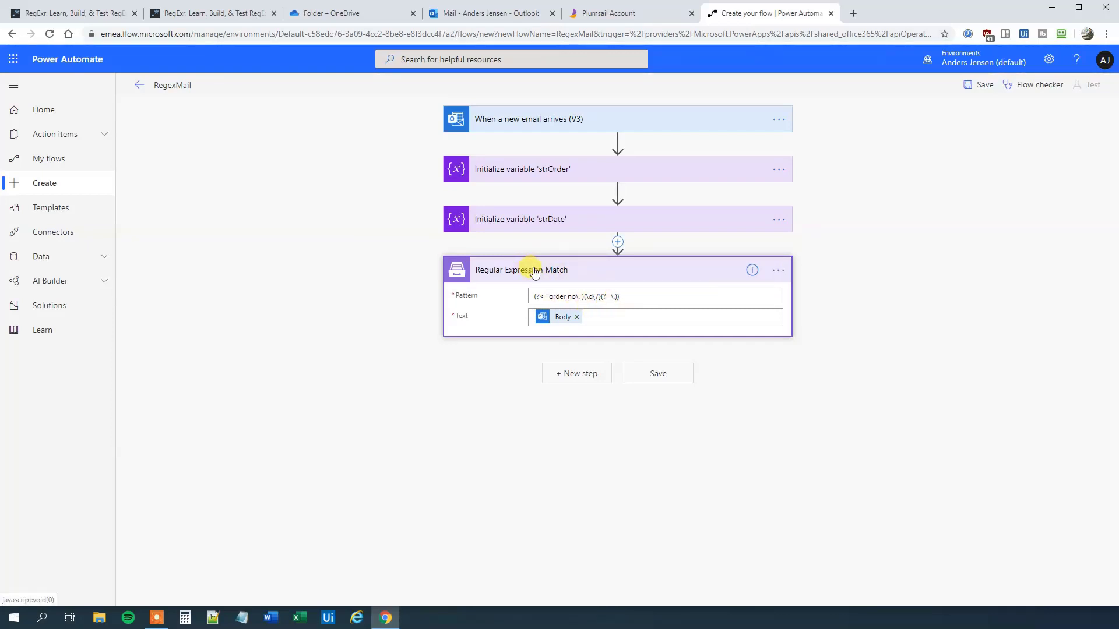
left_click(583, 379)
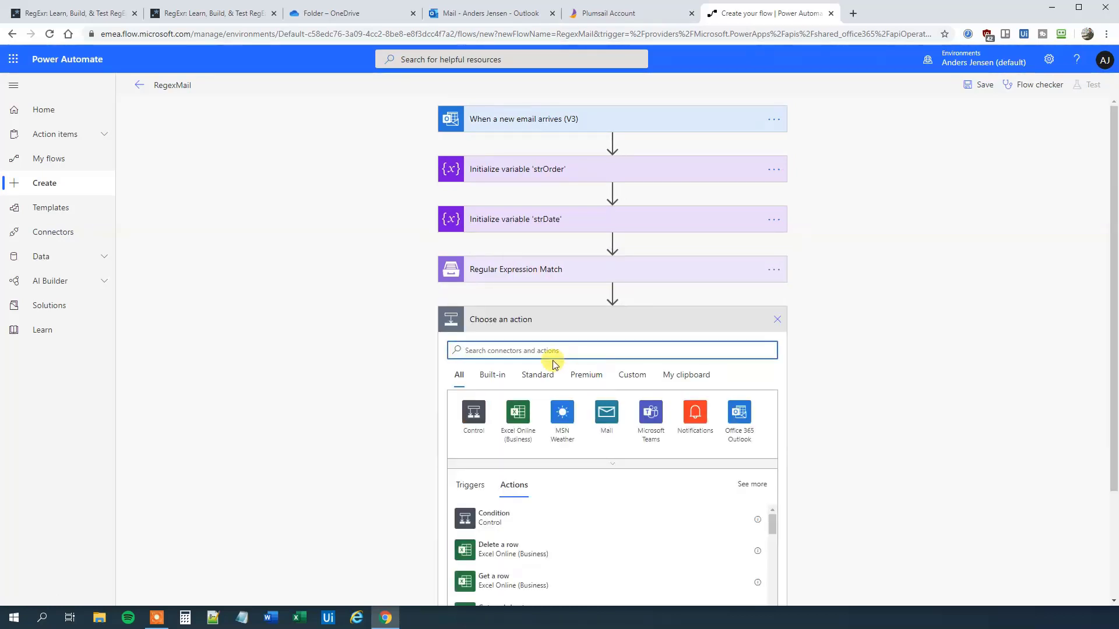
type("applu")
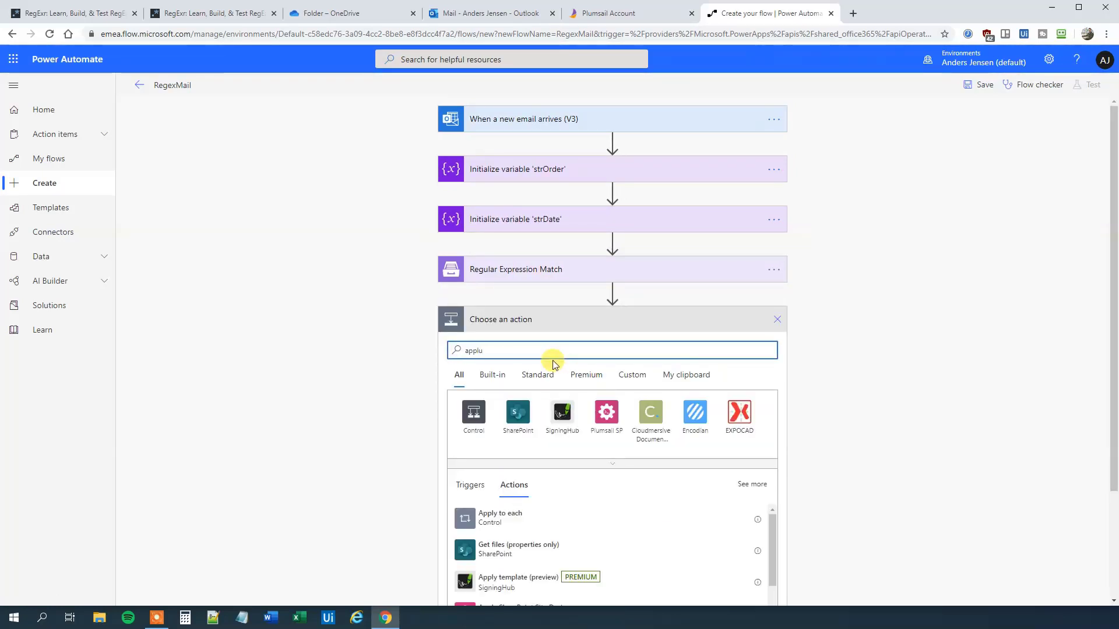
key("BackSpace")
type("y")
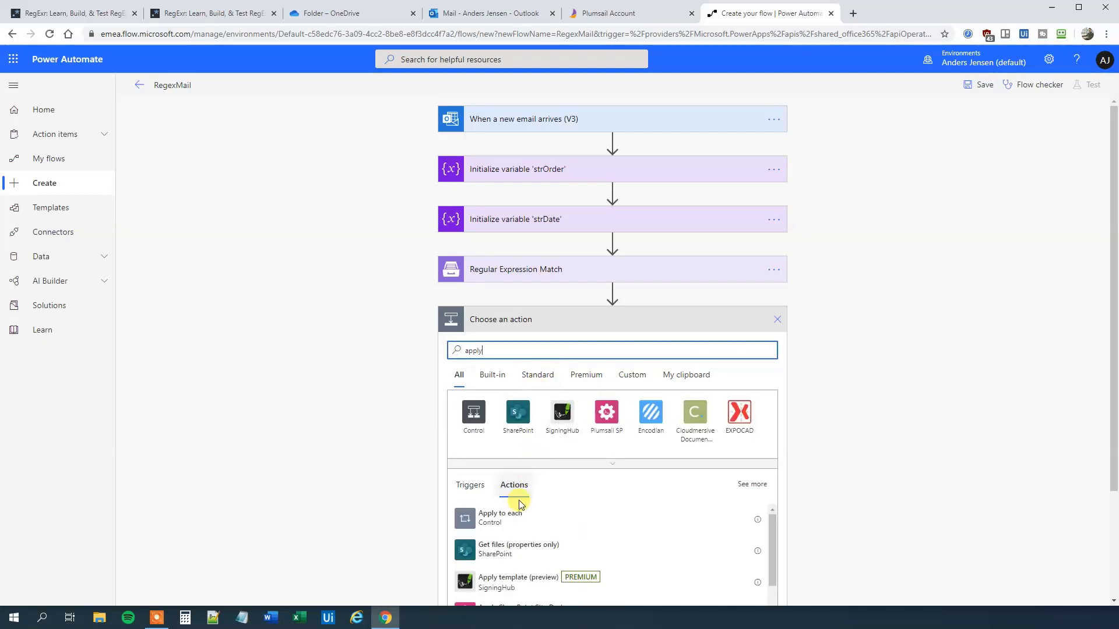
left_click(507, 517)
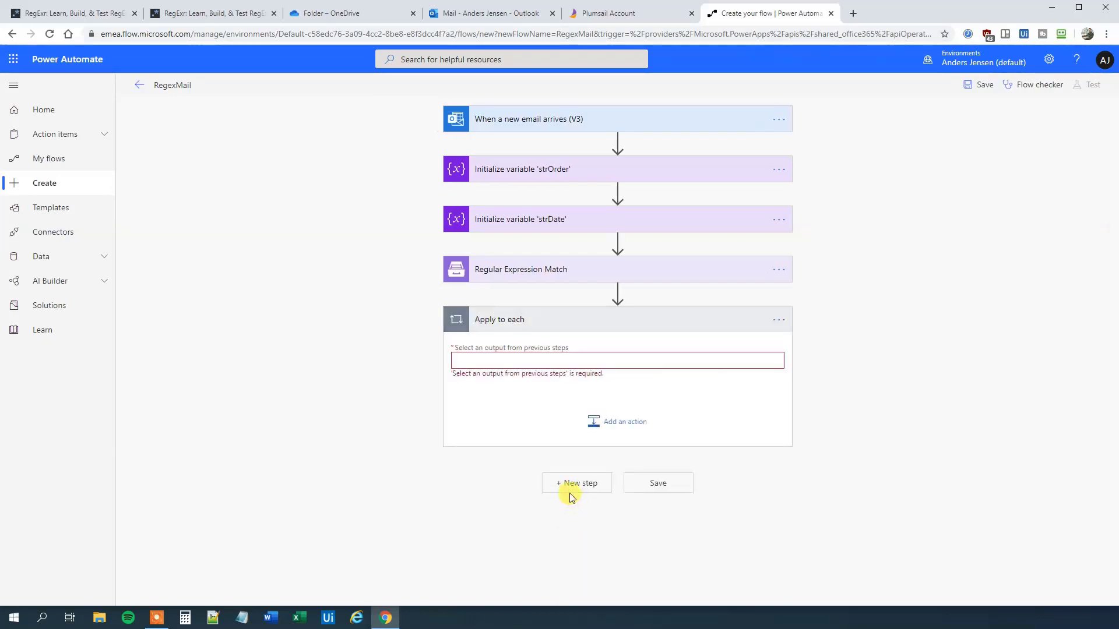
left_click(503, 360)
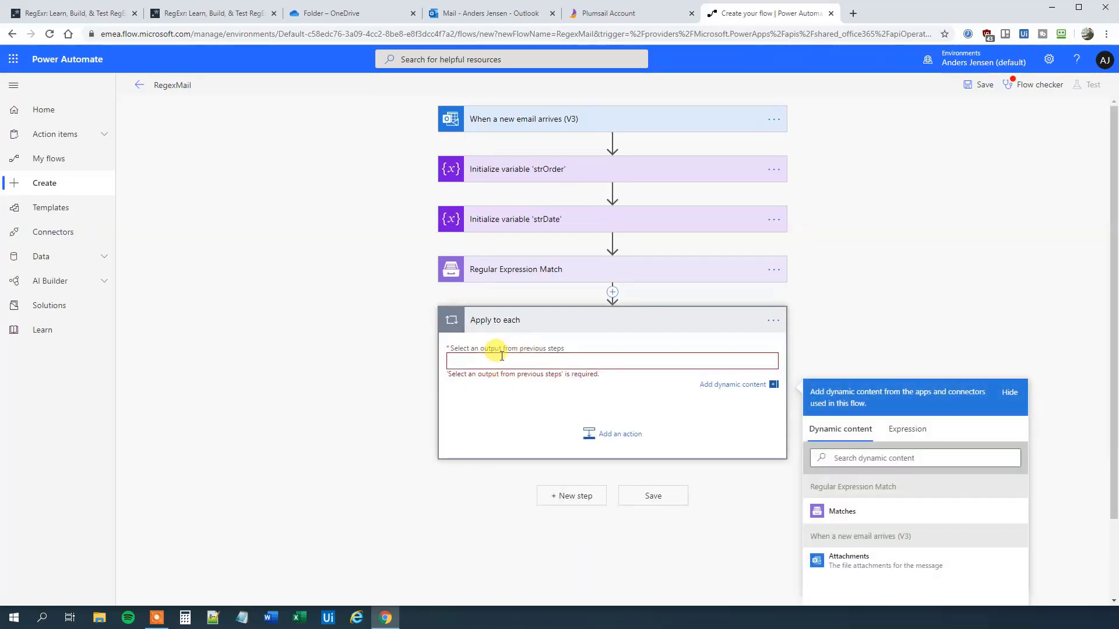
left_click(827, 511)
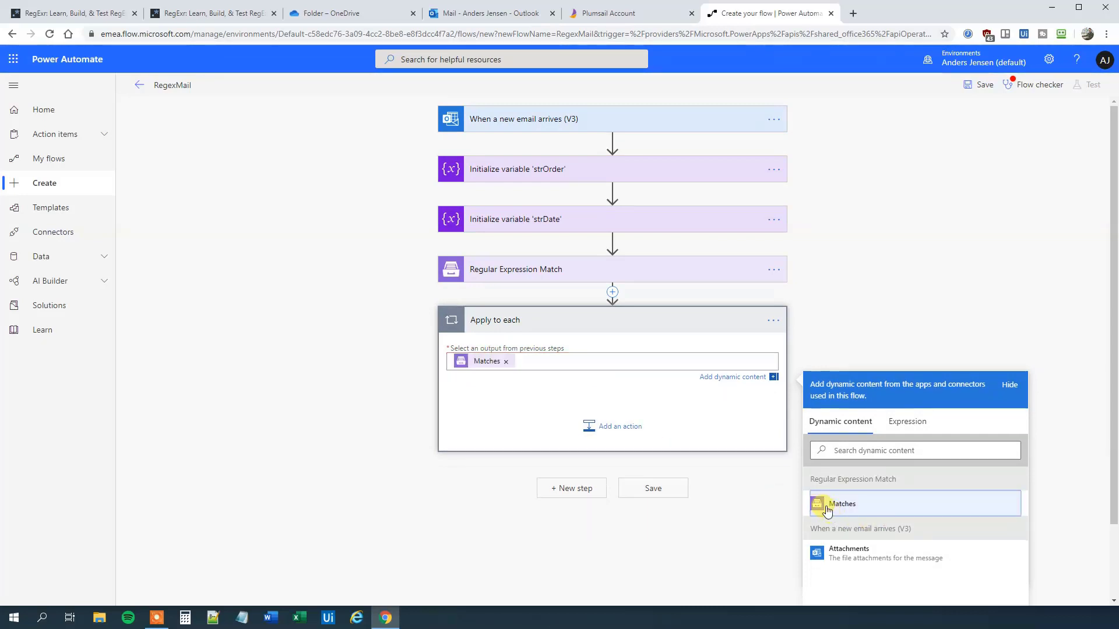
left_click(609, 285)
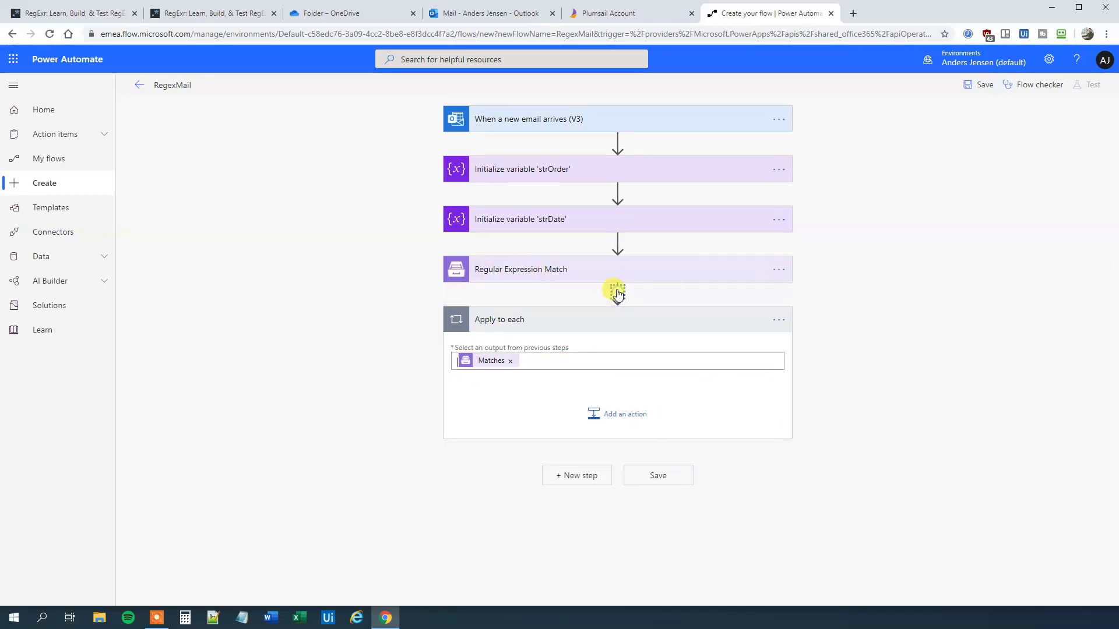
Step: Append 'Order' to the regex step's title so it reads Regular Expression Match 'Order'
left_click(777, 270)
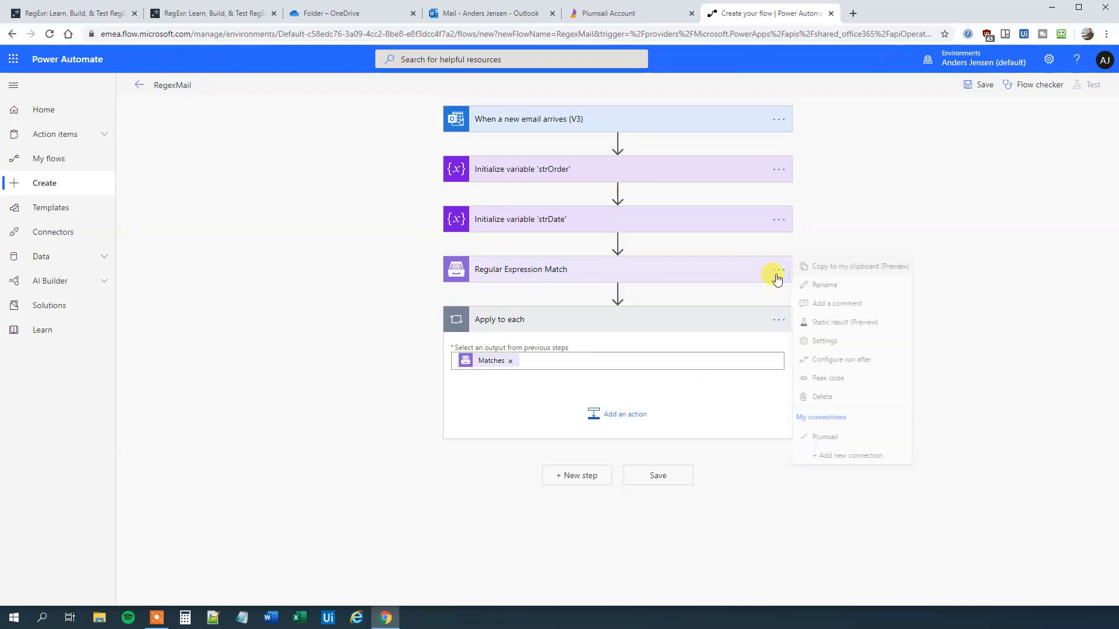
left_click(813, 284)
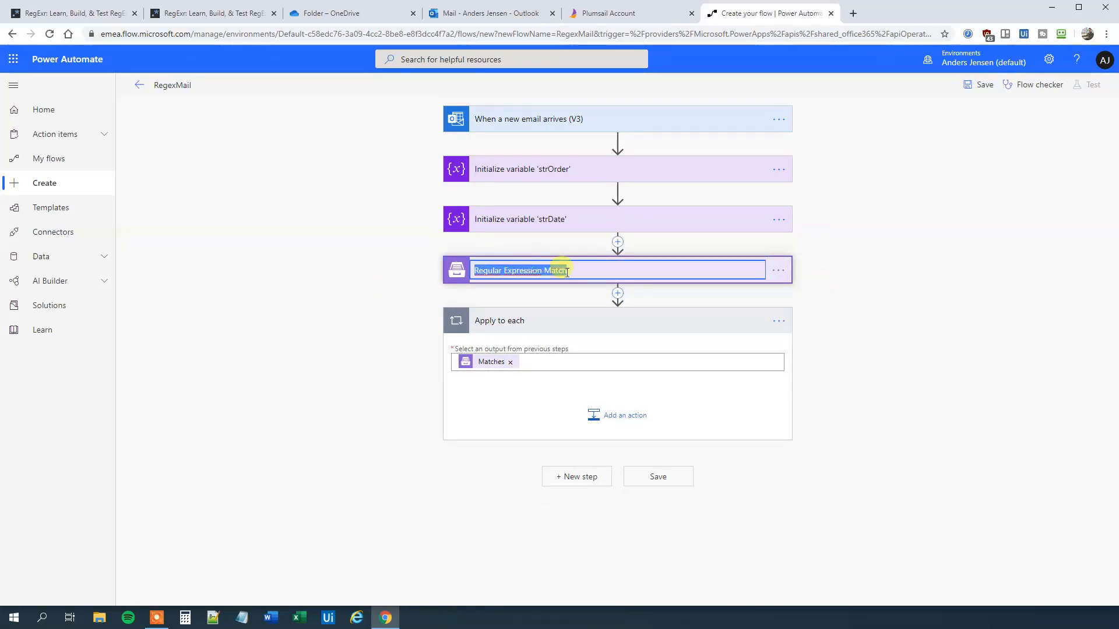
left_click(587, 273)
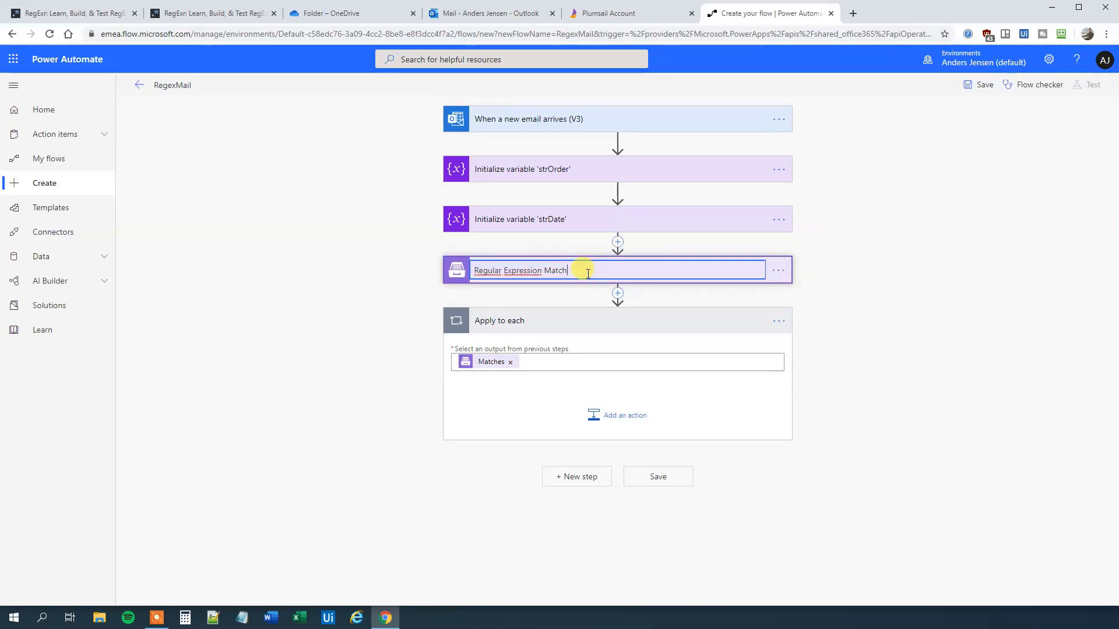
type("'P")
type("rder'")
left_click(885, 447)
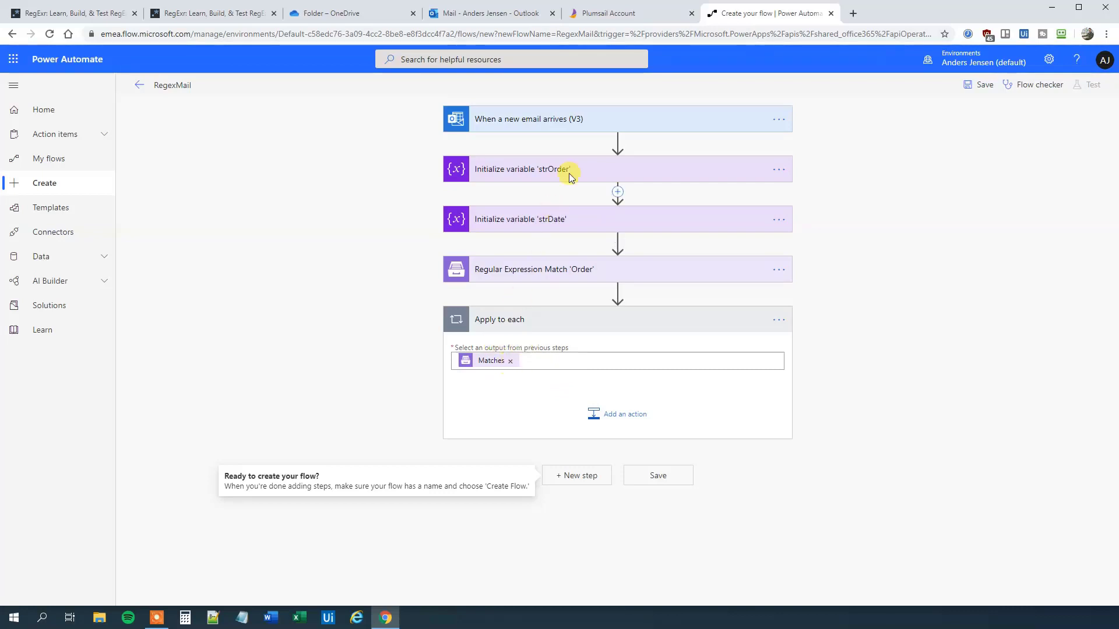
Step: Inside the loop, add a Set variable action that assigns Match0 to strOrder
left_click(623, 415)
type("set")
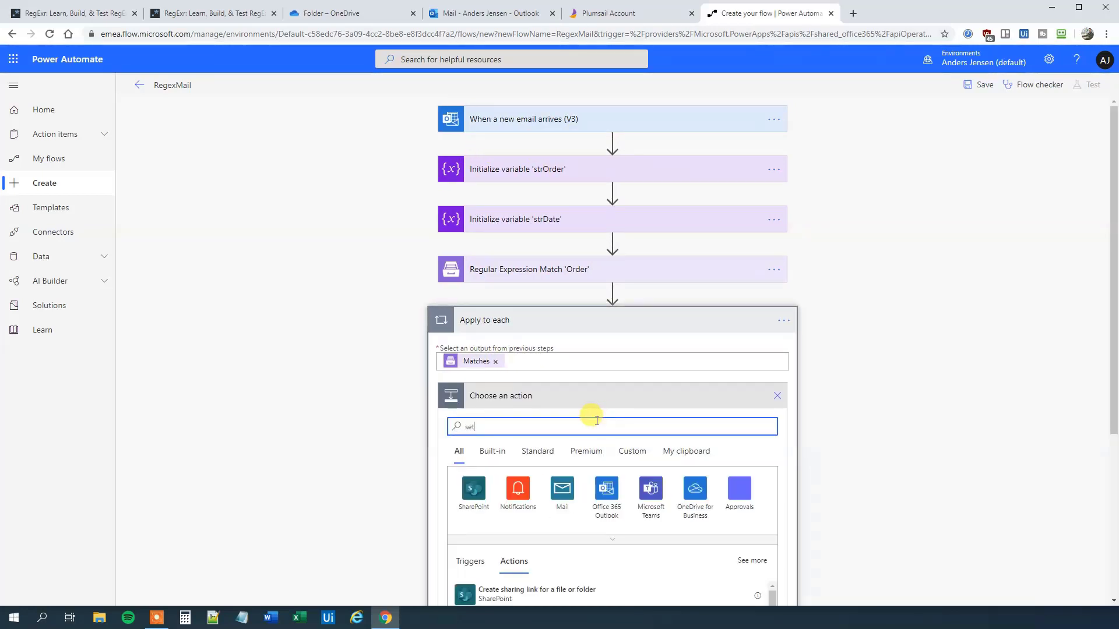
scroll(566, 501, "down", 2)
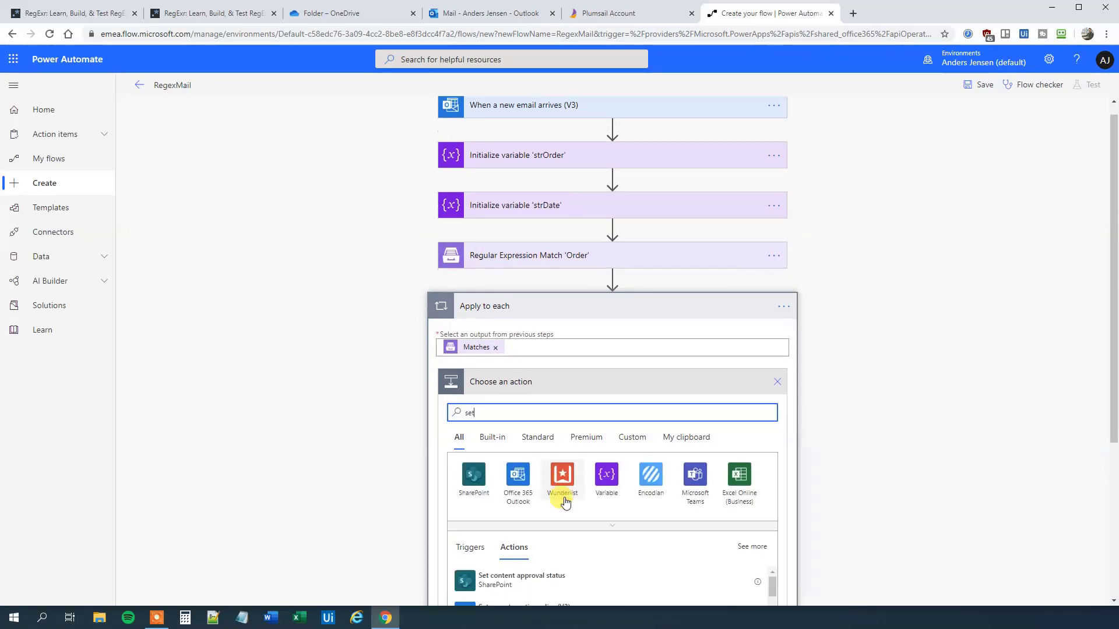
scroll(551, 530, "down", 2)
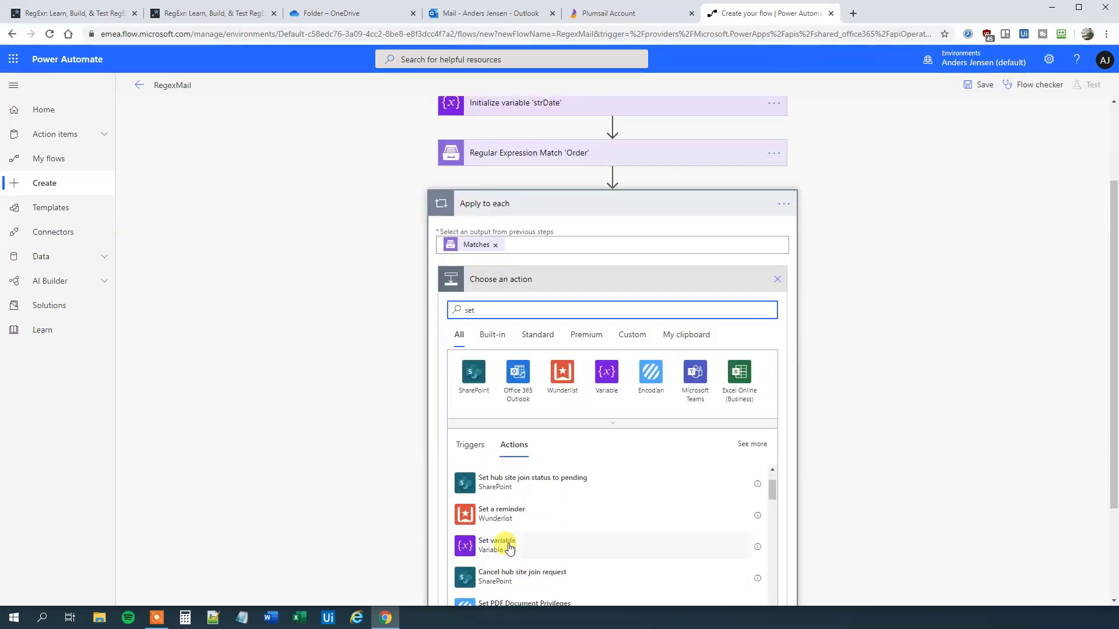
left_click(507, 544)
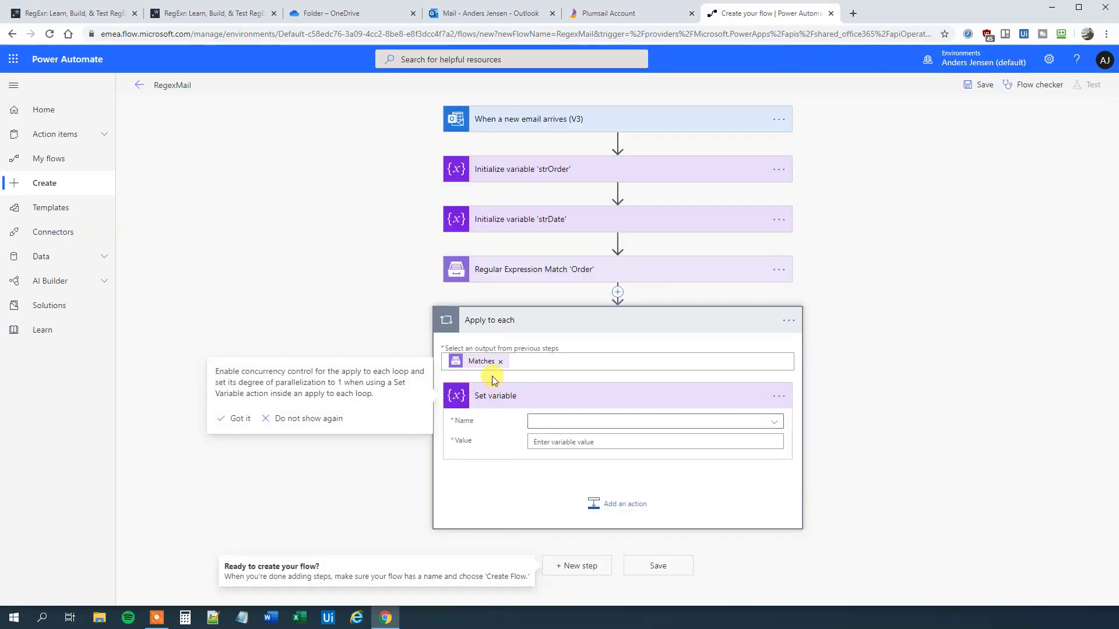
left_click(555, 426)
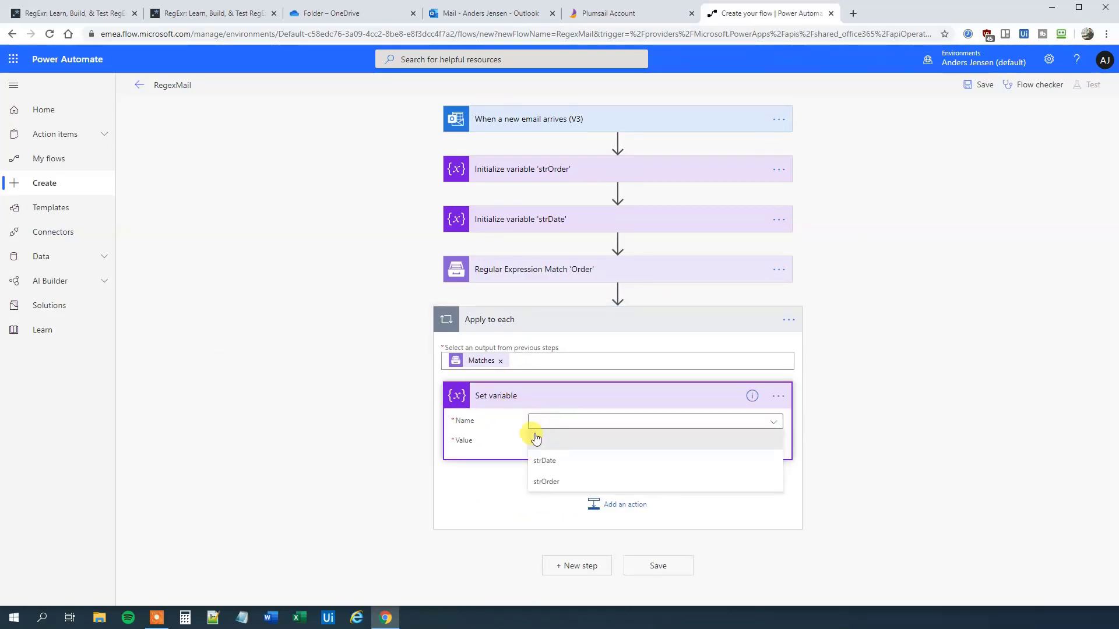
left_click(546, 483)
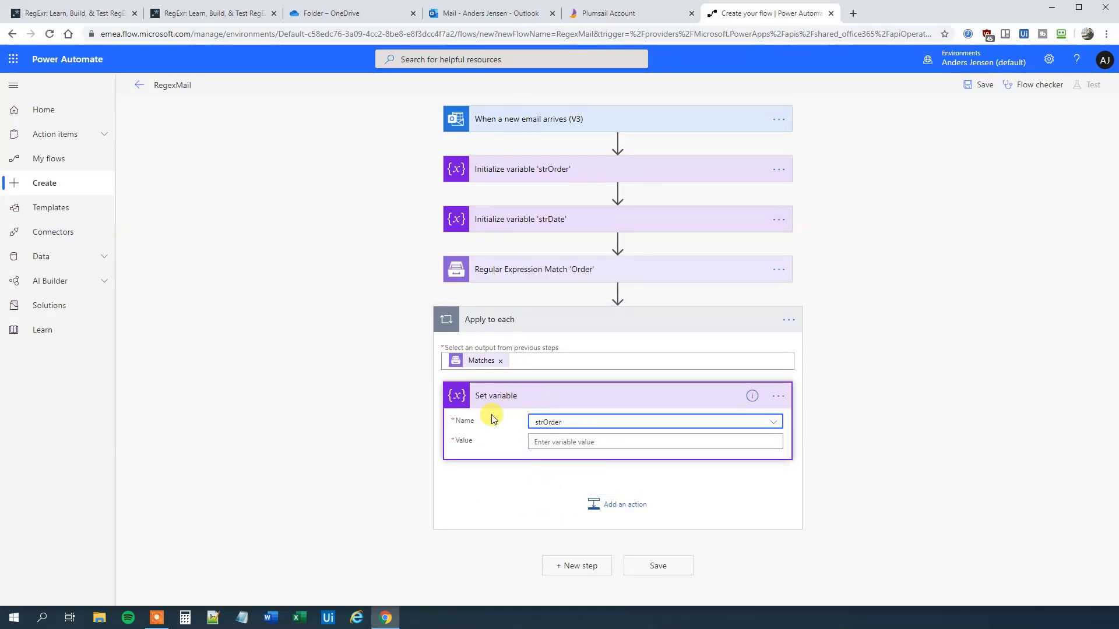
left_click(545, 441)
scroll(954, 539, "down", 5)
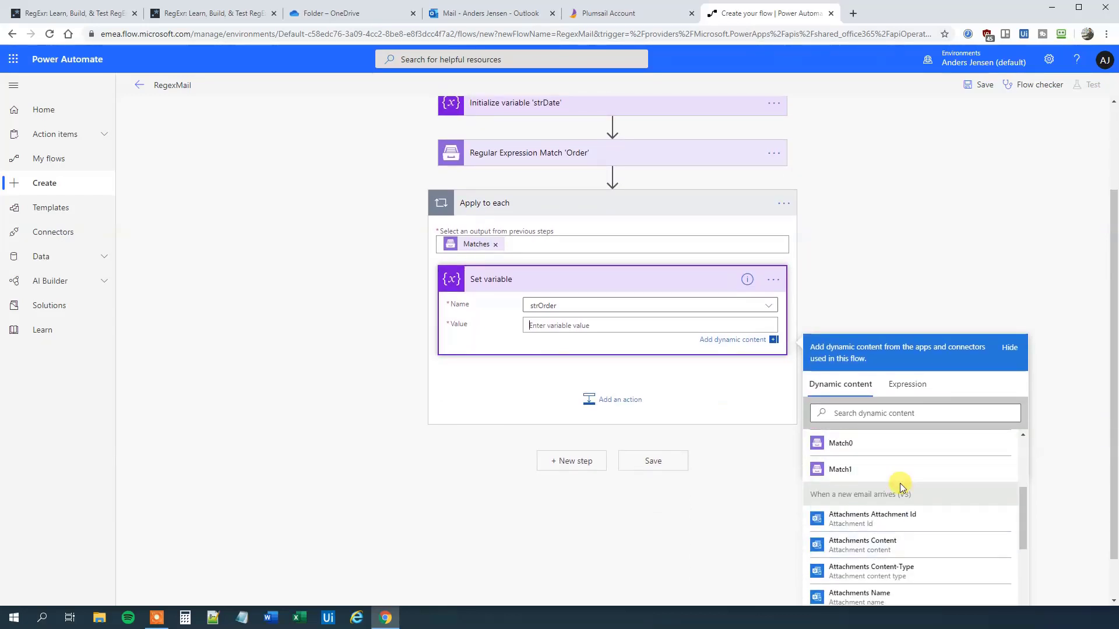
scroll(899, 484, "up", 1)
left_click(841, 502)
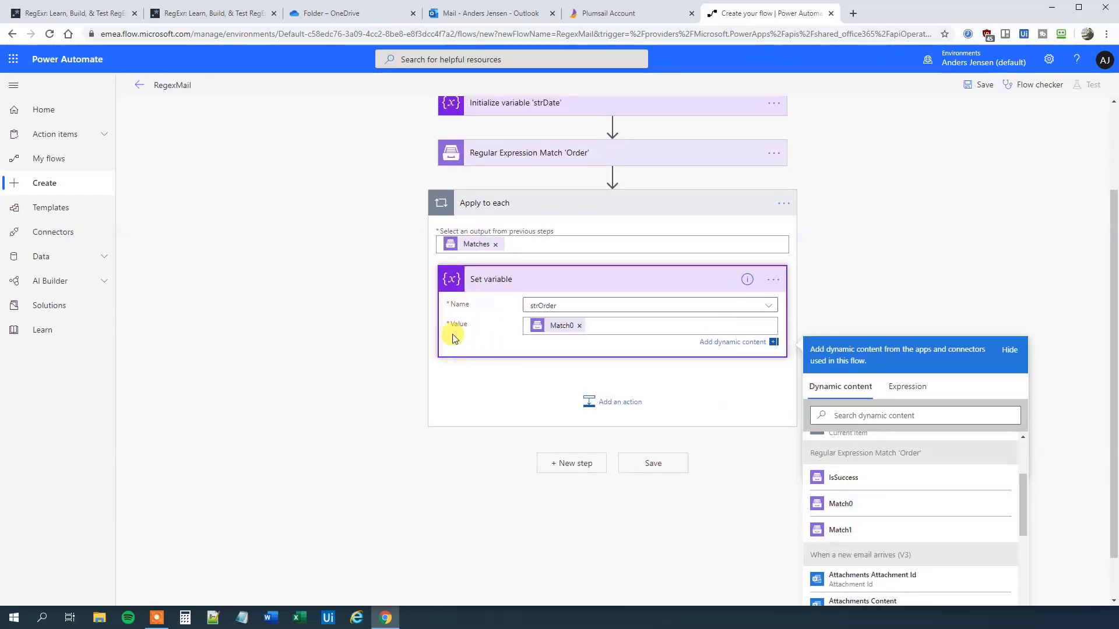
left_click(434, 426)
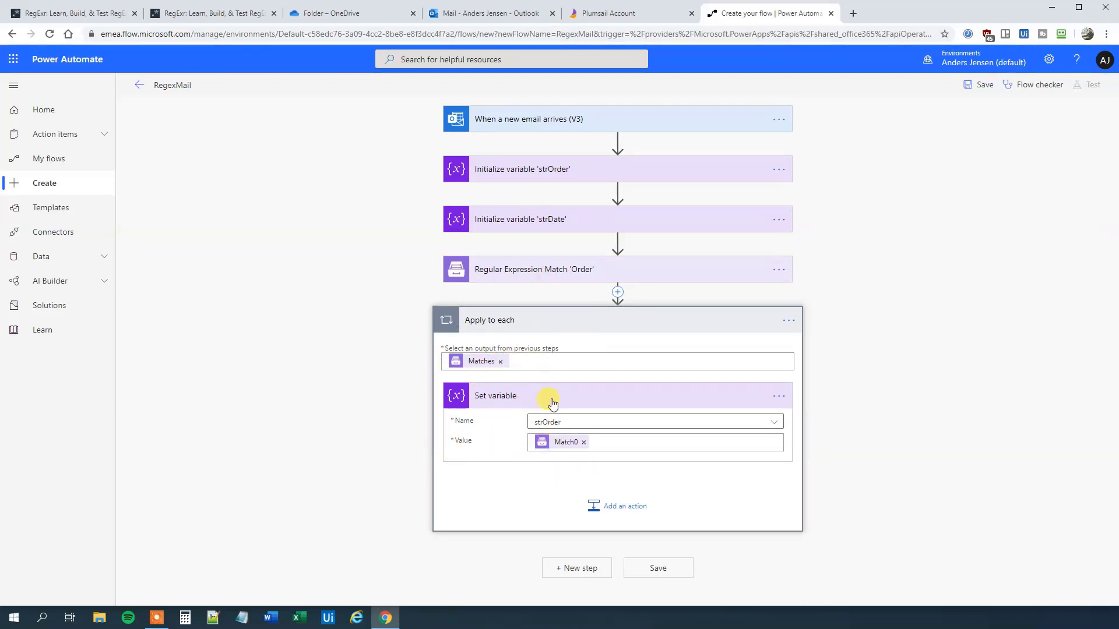
Step: Append 'Order' to the loop's title so it reads Apply to each 'Order'
left_click(789, 322)
left_click(836, 336)
left_click(554, 320)
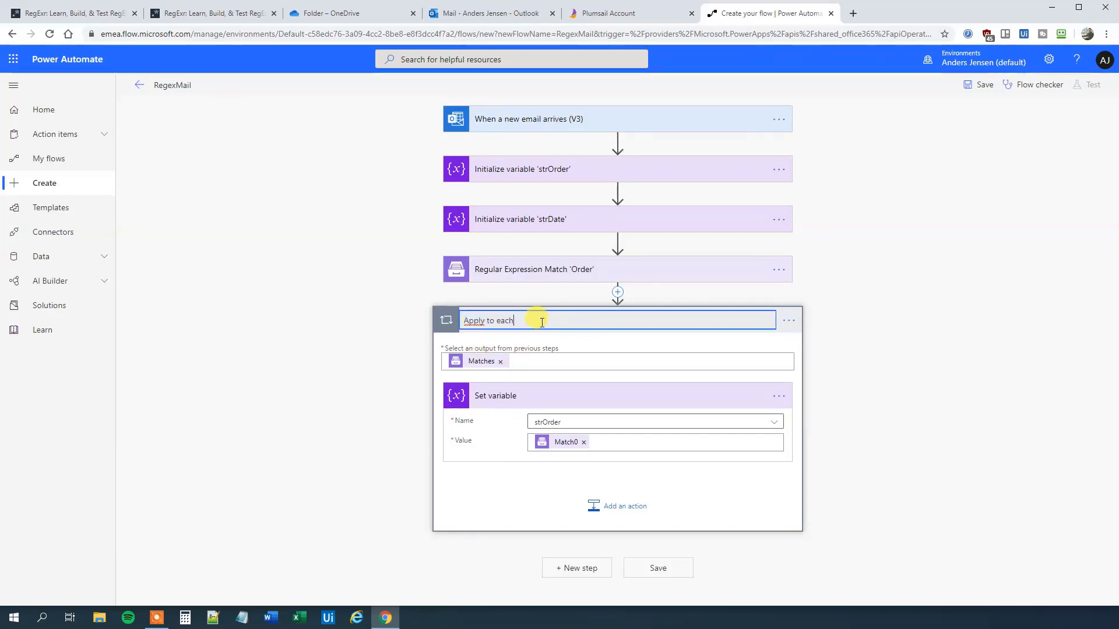
type("'Order")
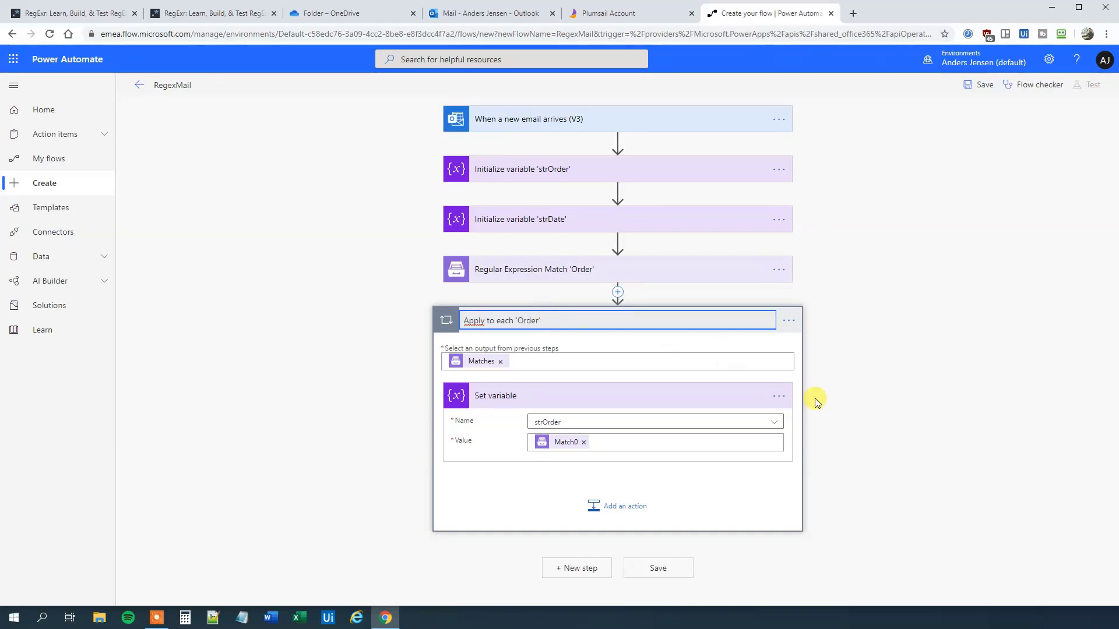
left_click(897, 420)
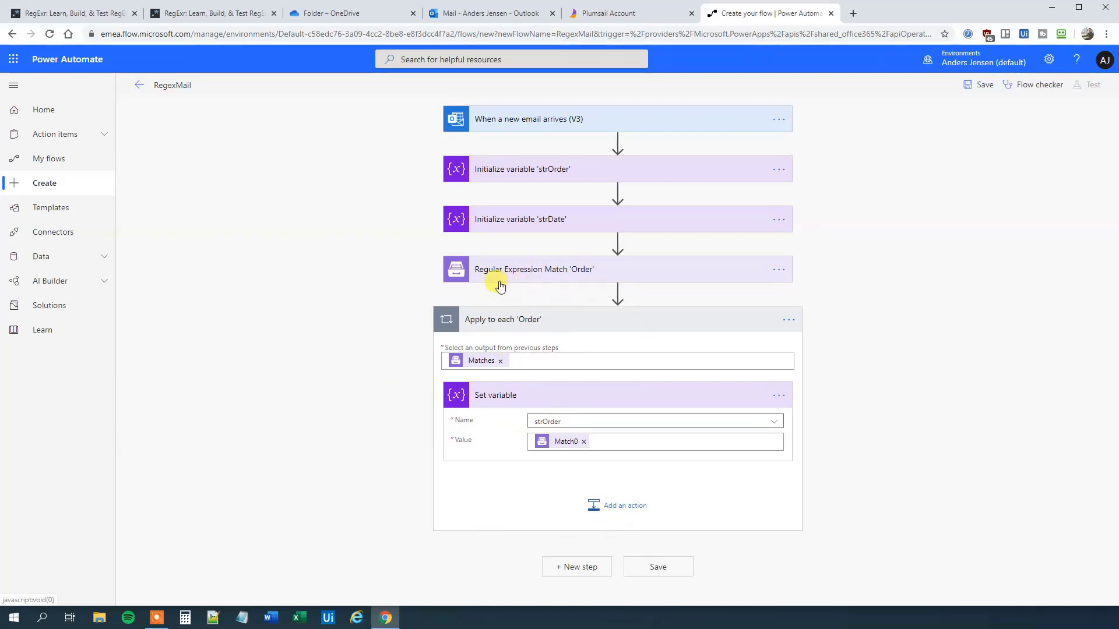
Step: Add a Plumsail Regular Expression Match step after the Apply to each 'Order' loop
left_click(583, 568)
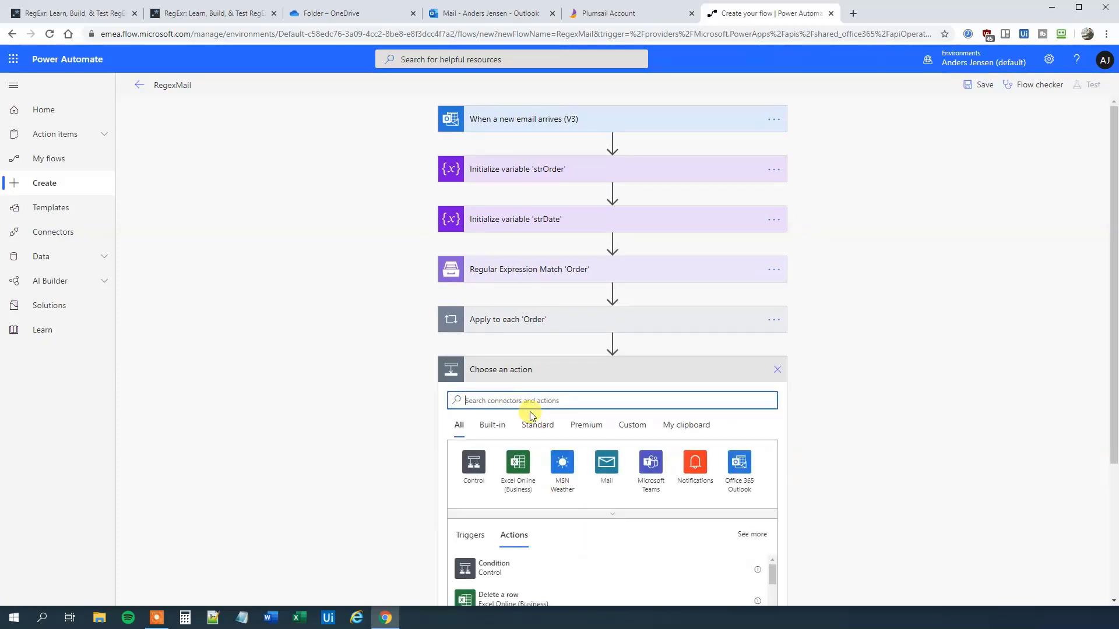
type("regular")
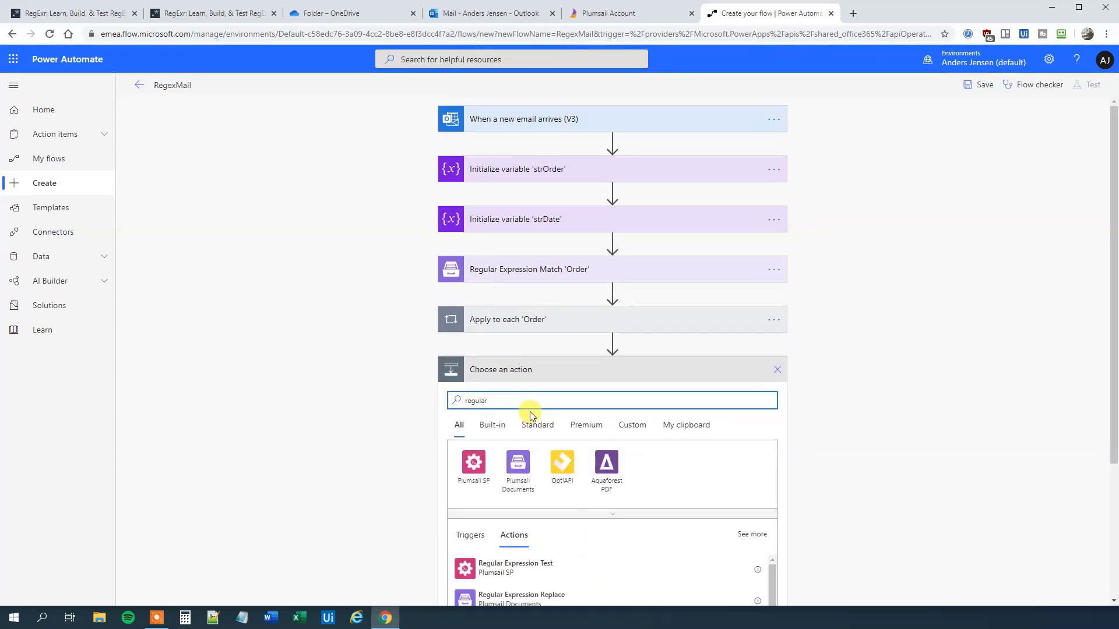
scroll(581, 547, "down", 1)
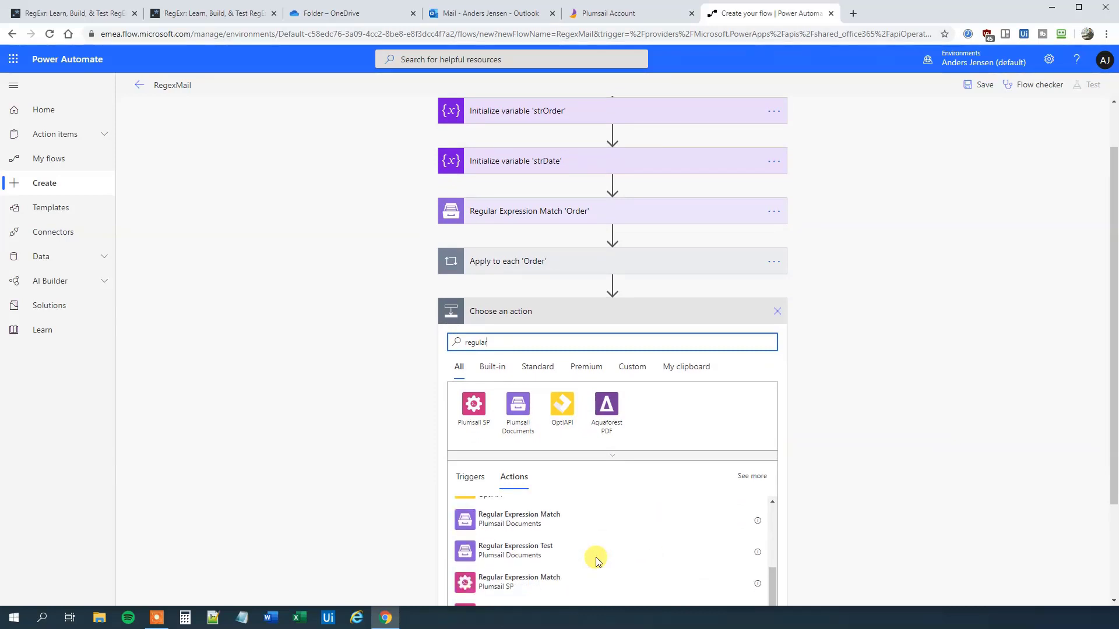
left_click(532, 588)
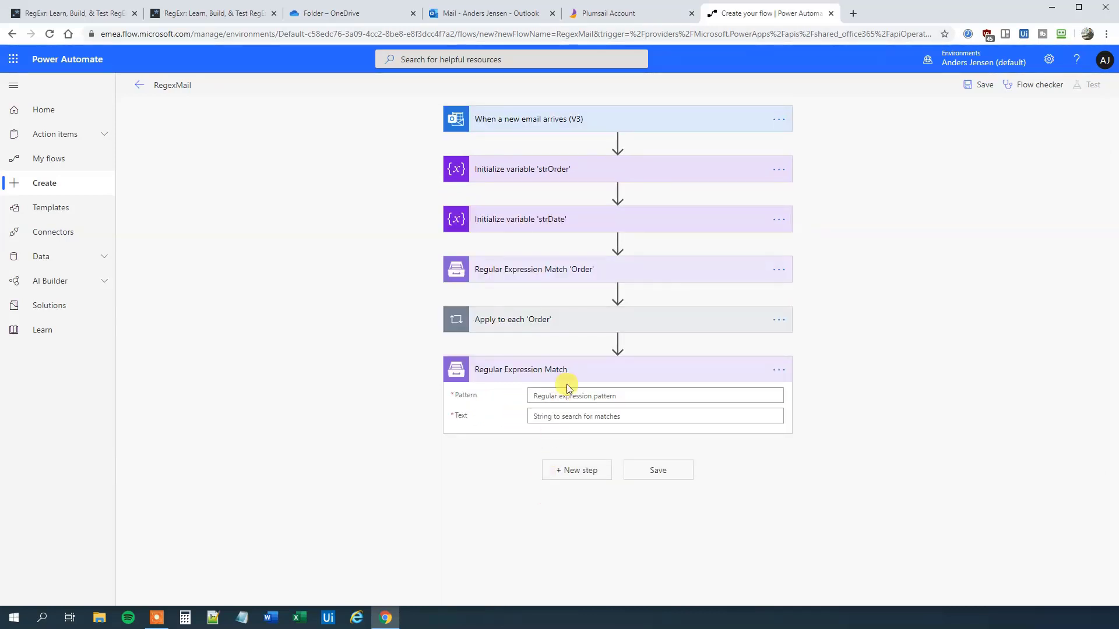
Step: Copy the whole date regex from RegExr and come back to the flow editor
left_click(220, 13)
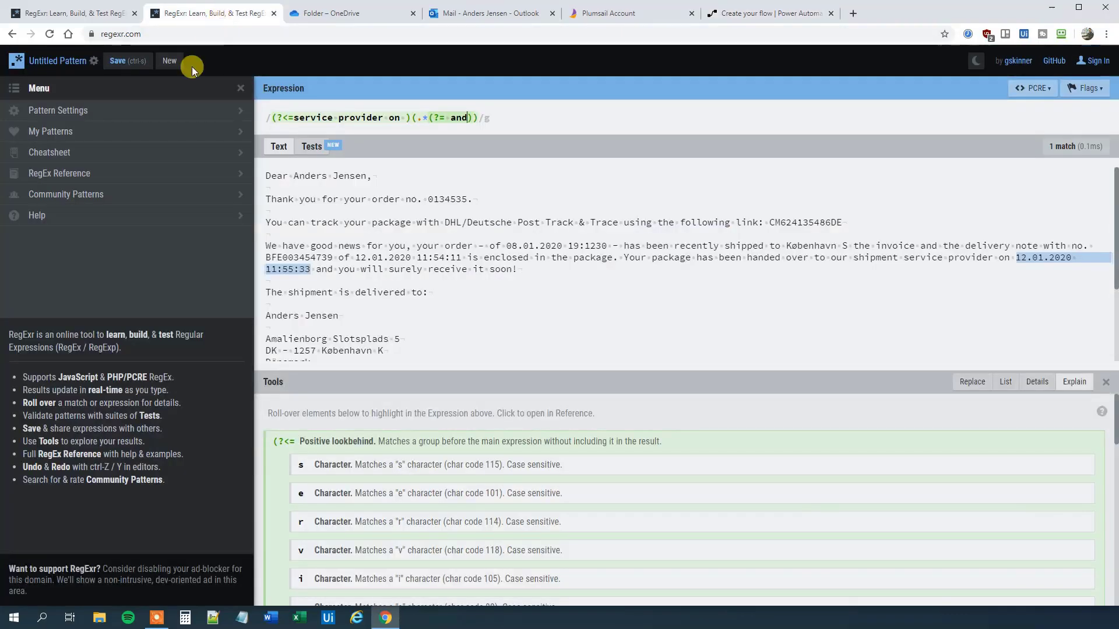
left_click_drag(477, 117, 265, 117)
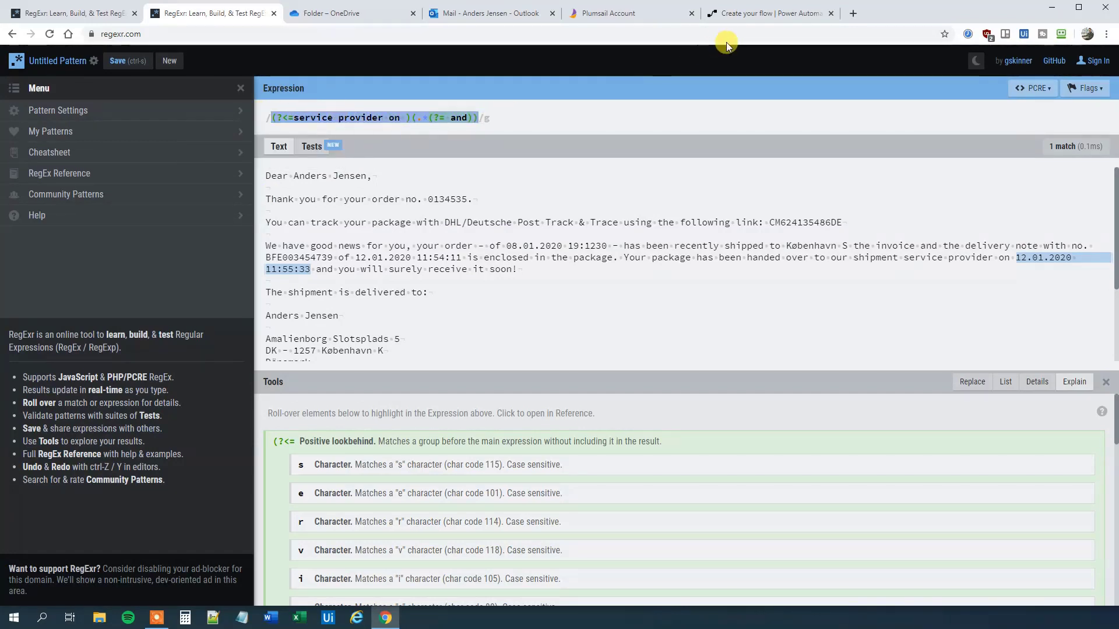
left_click(778, 18)
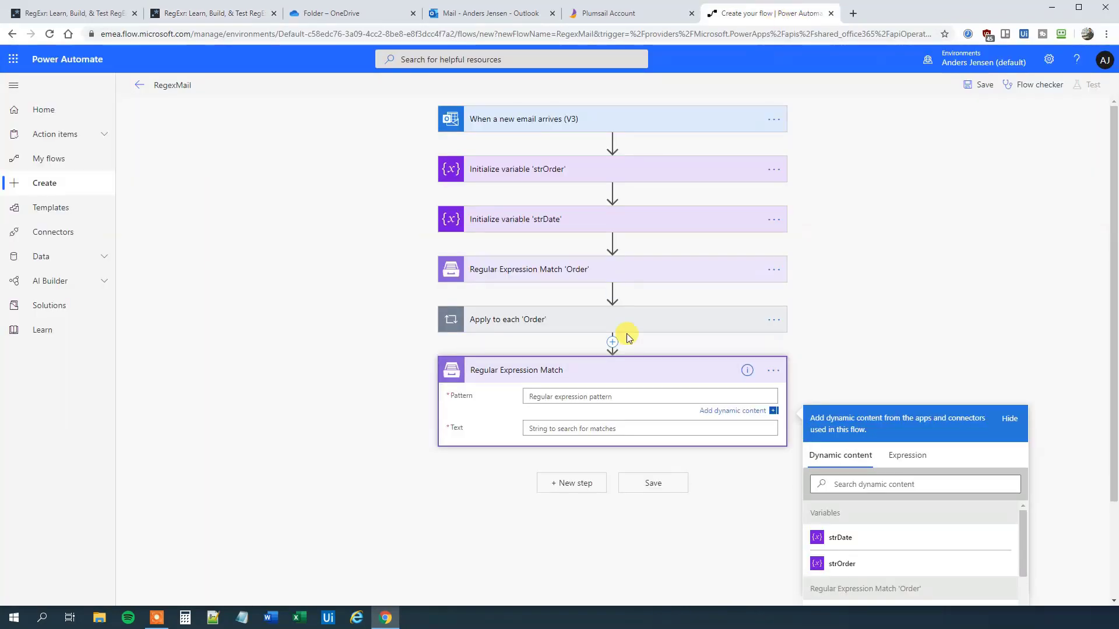
Step: Set the new regex step's Text to the email Body from dynamic content
left_click(588, 430)
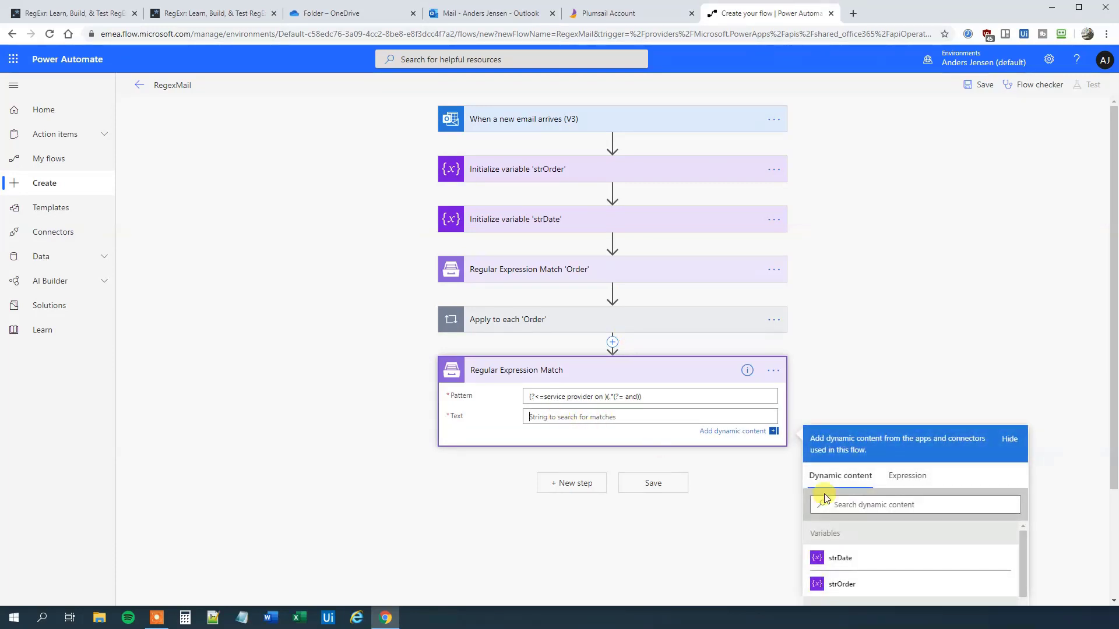
scroll(879, 541, "down", 3)
scroll(880, 542, "down", 3)
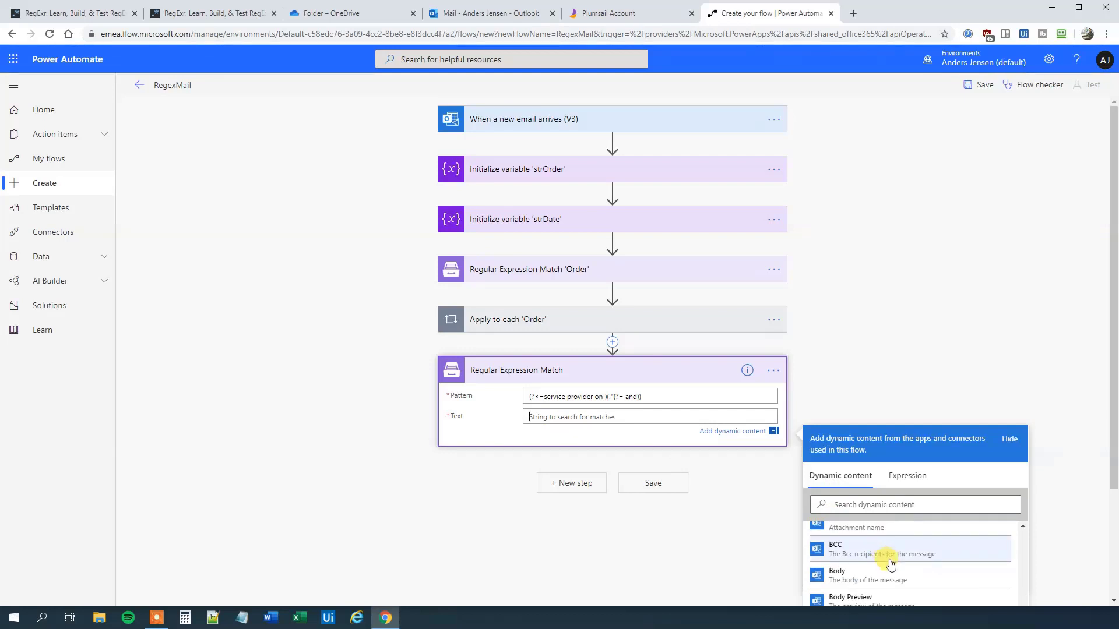
left_click(877, 580)
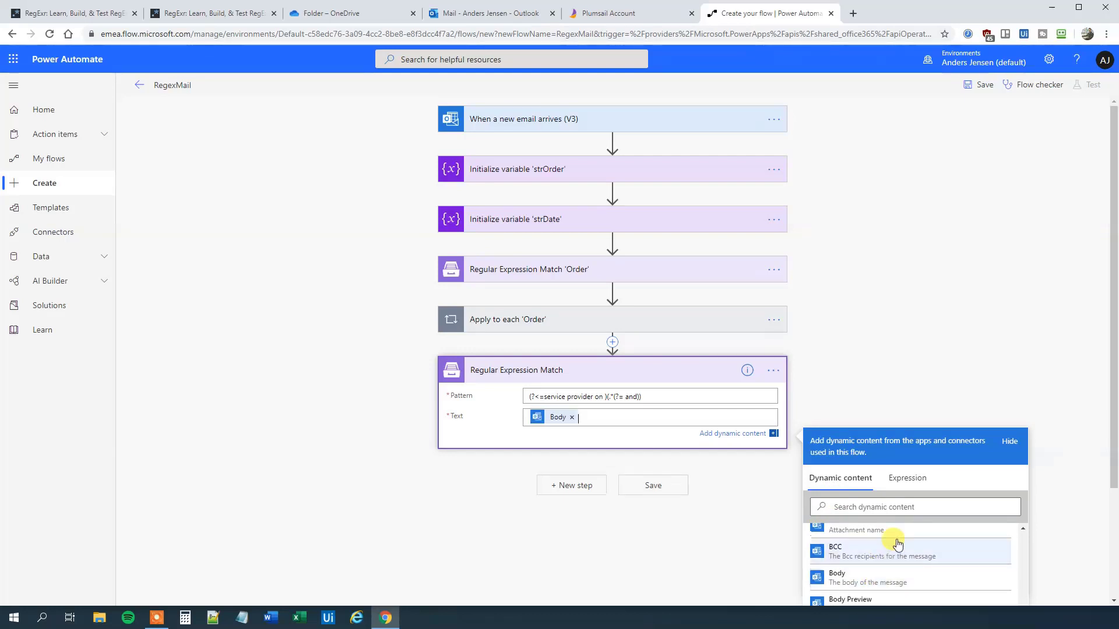
left_click(458, 495)
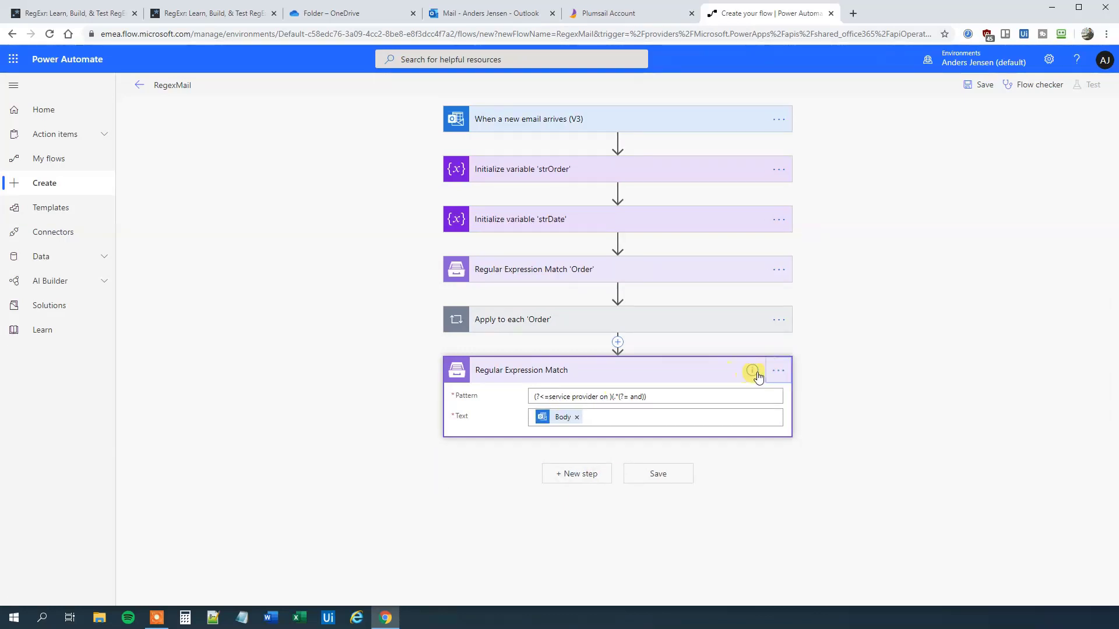
Step: Rename the new step to Regular Expression Match 'Date'
left_click(778, 371)
left_click(826, 386)
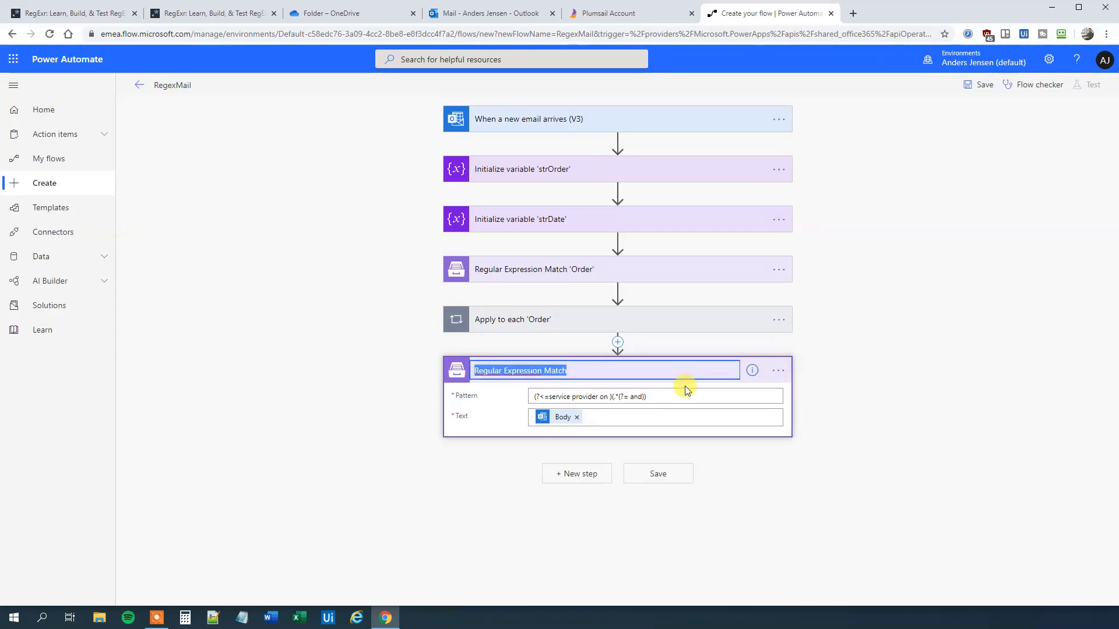
left_click(582, 370)
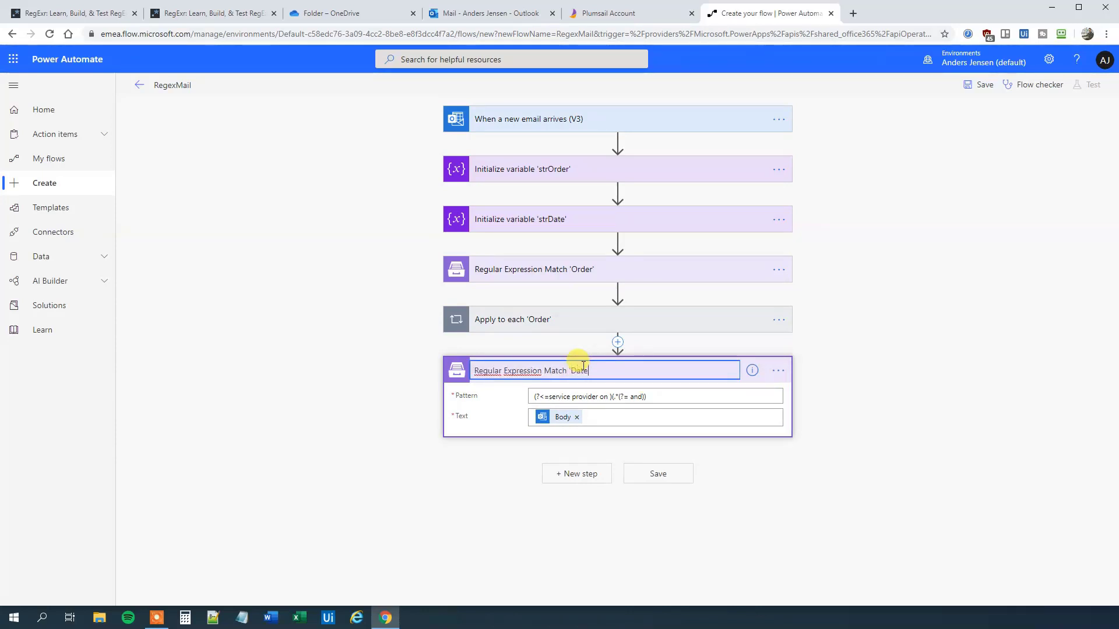
left_click(340, 346)
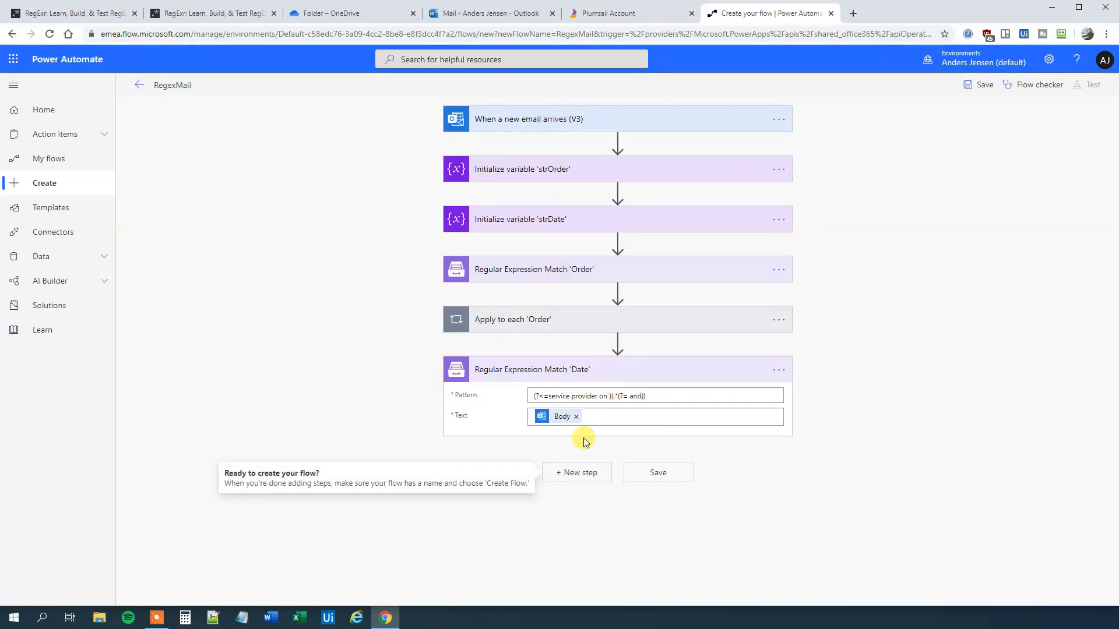
Step: Add another Apply to each loop that iterates over the 'Date' regex Matches
left_click(580, 473)
type("a")
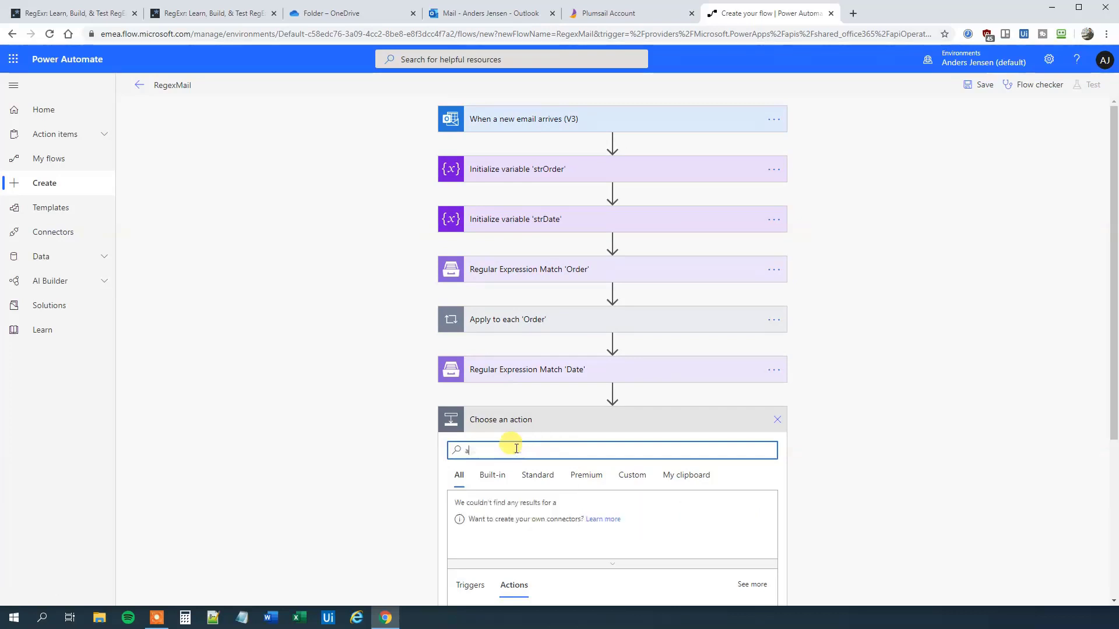
type("pply")
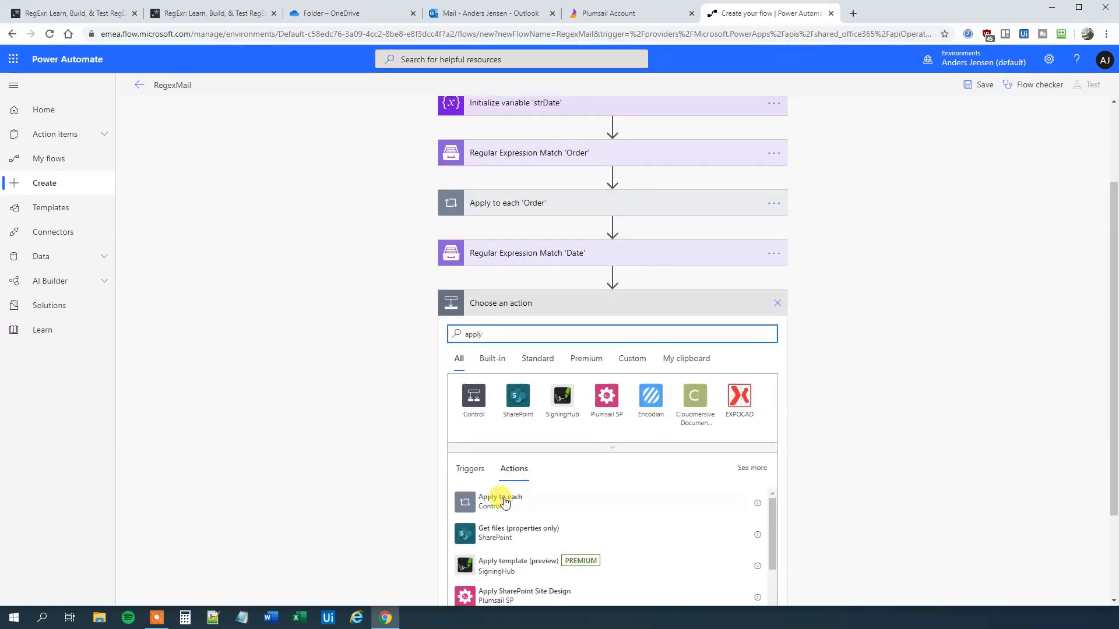
left_click(512, 500)
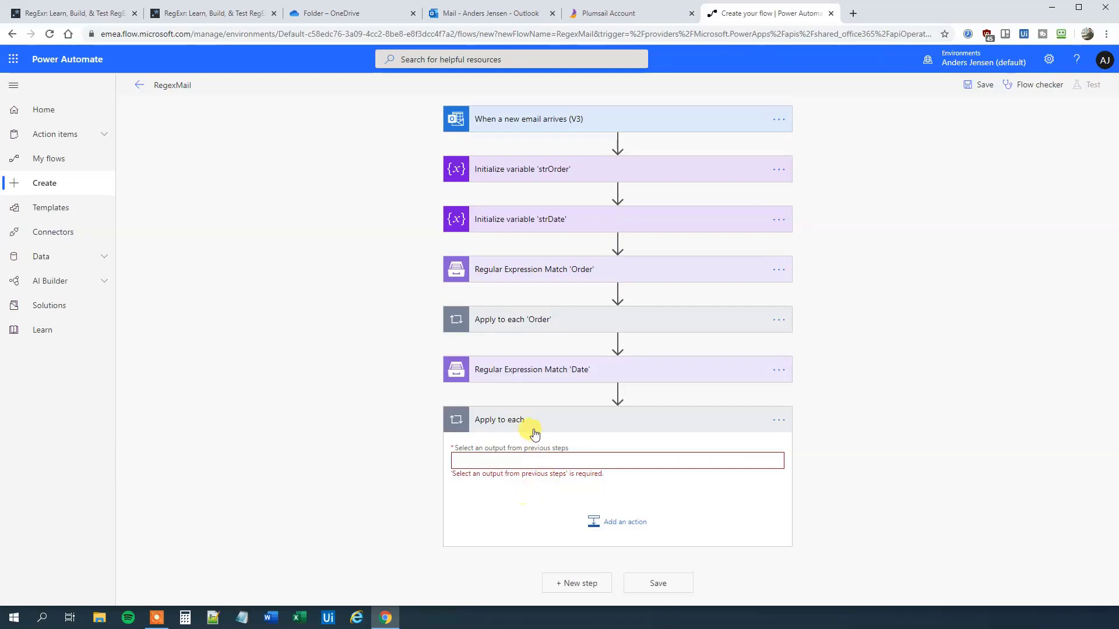
left_click(500, 461)
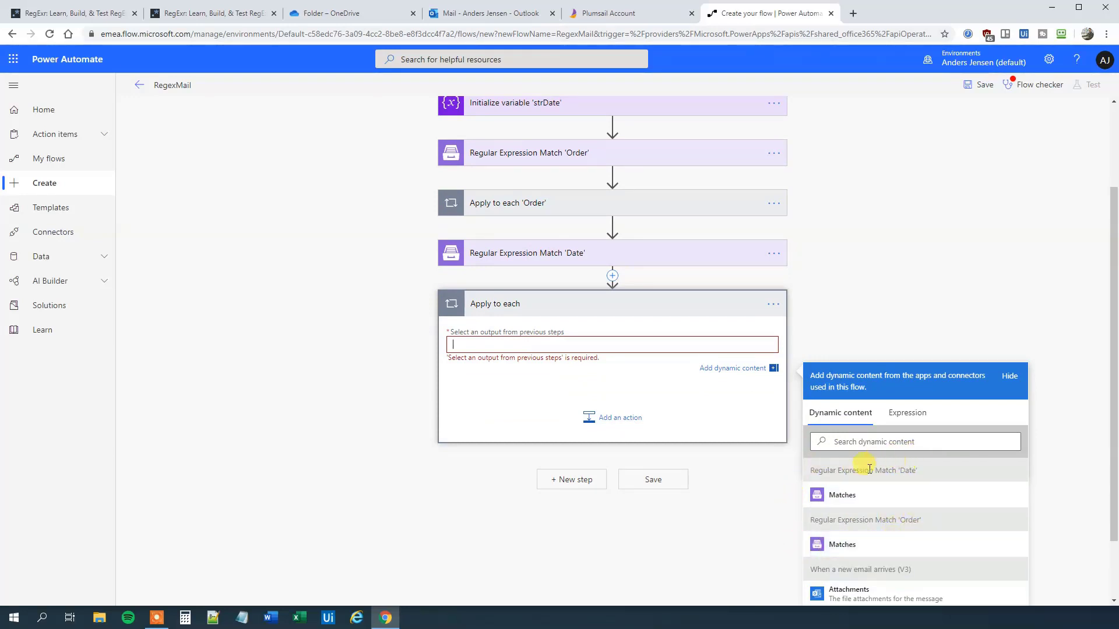
left_click(842, 495)
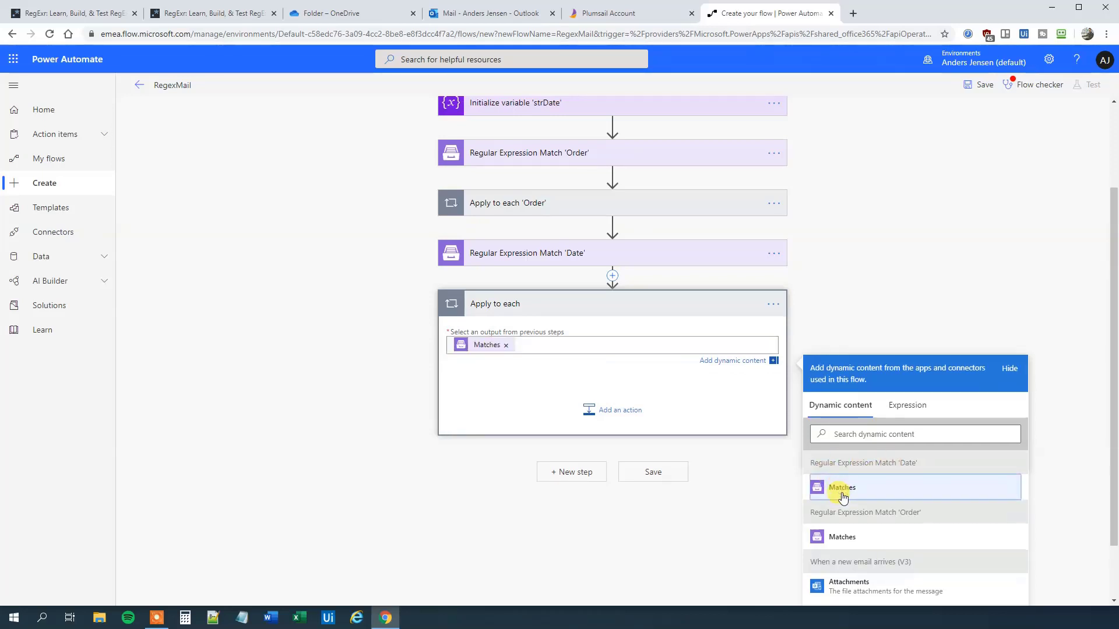
left_click(509, 427)
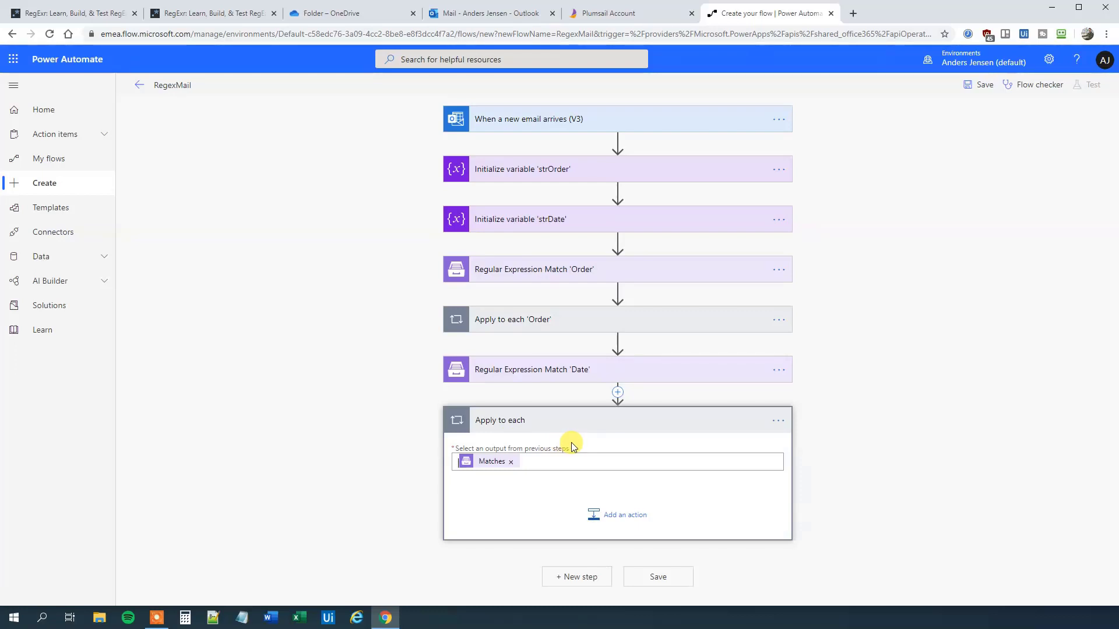
Step: Inside the second loop, add a Set variable action assigning the Date Match0 to strDate
left_click(624, 517)
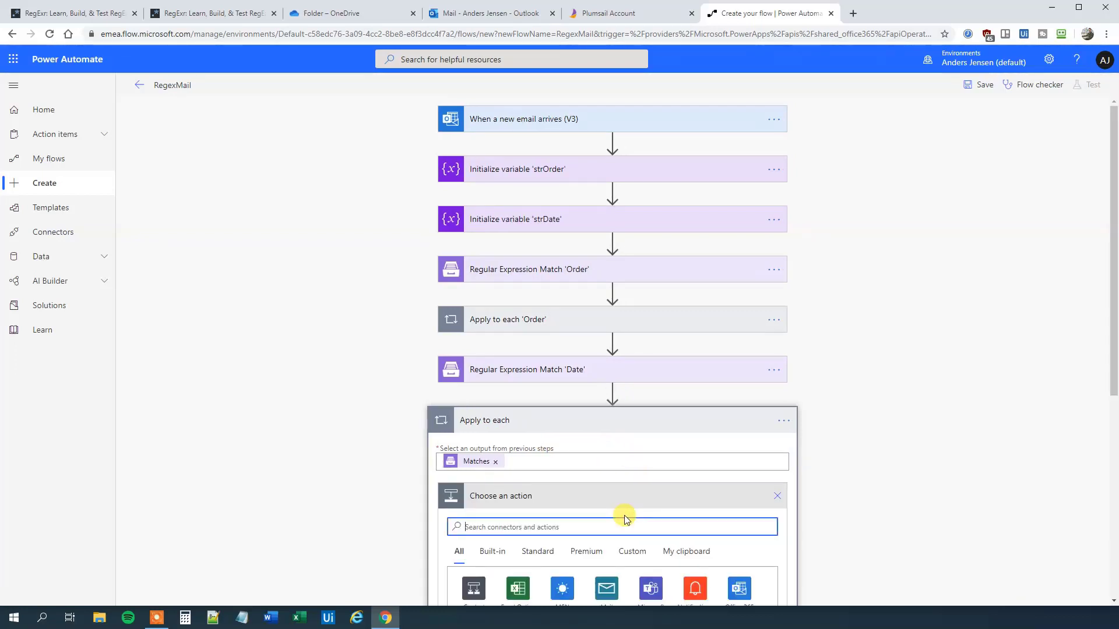
type("set")
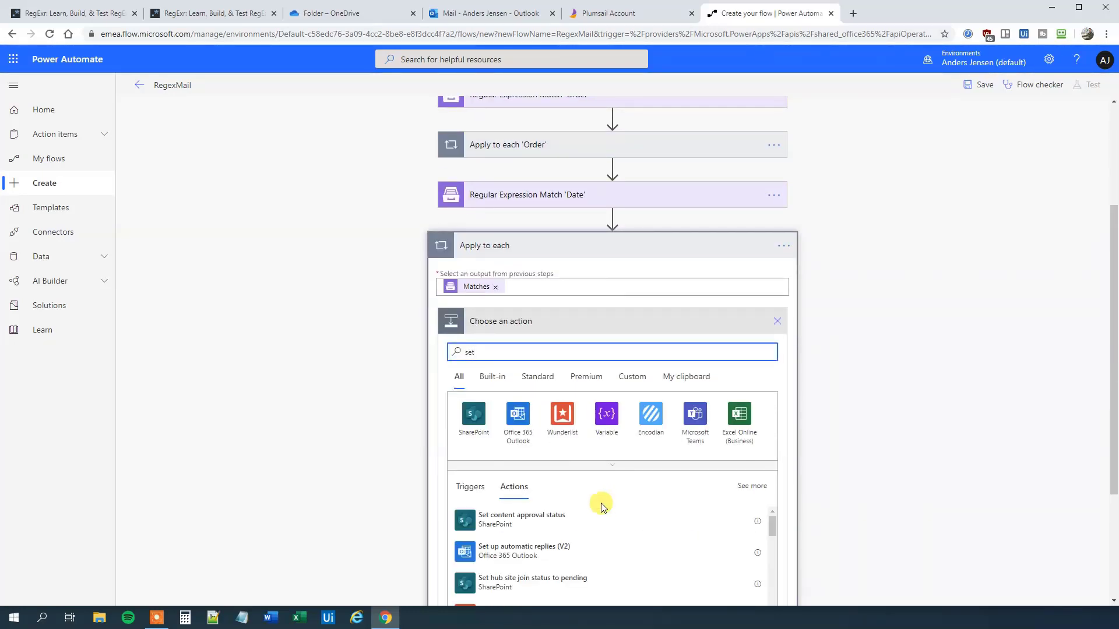
left_click(534, 534)
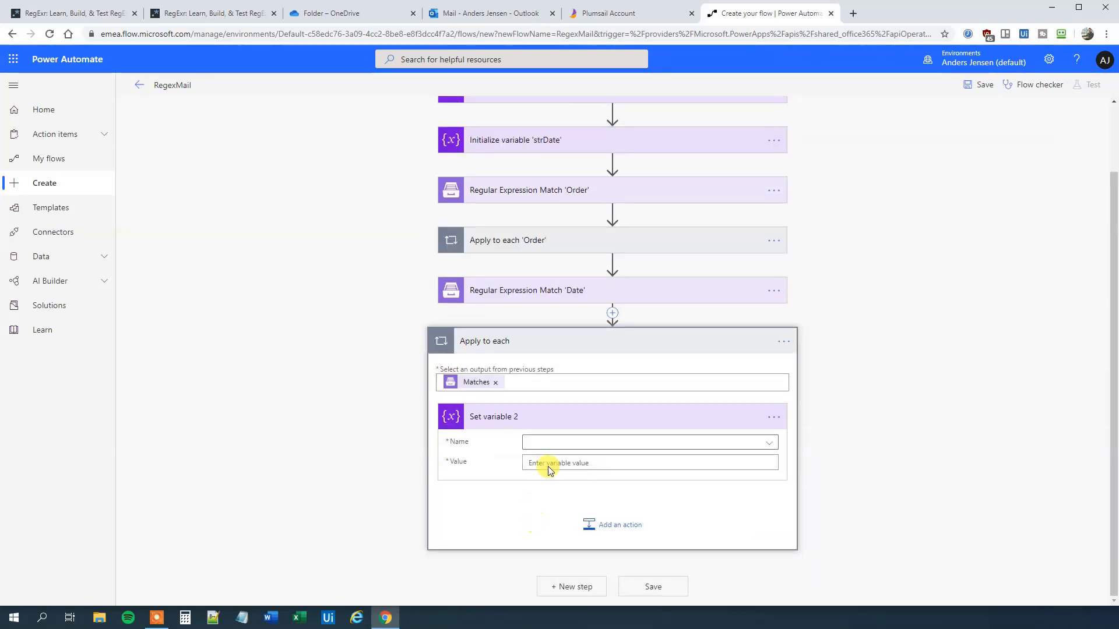
left_click(550, 446)
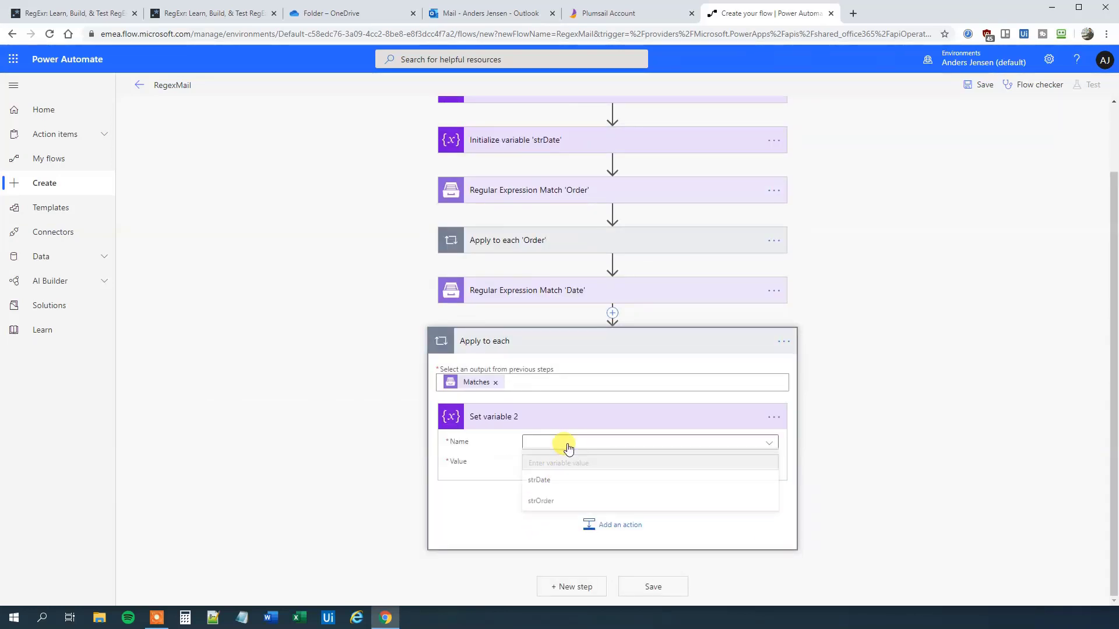
left_click(542, 482)
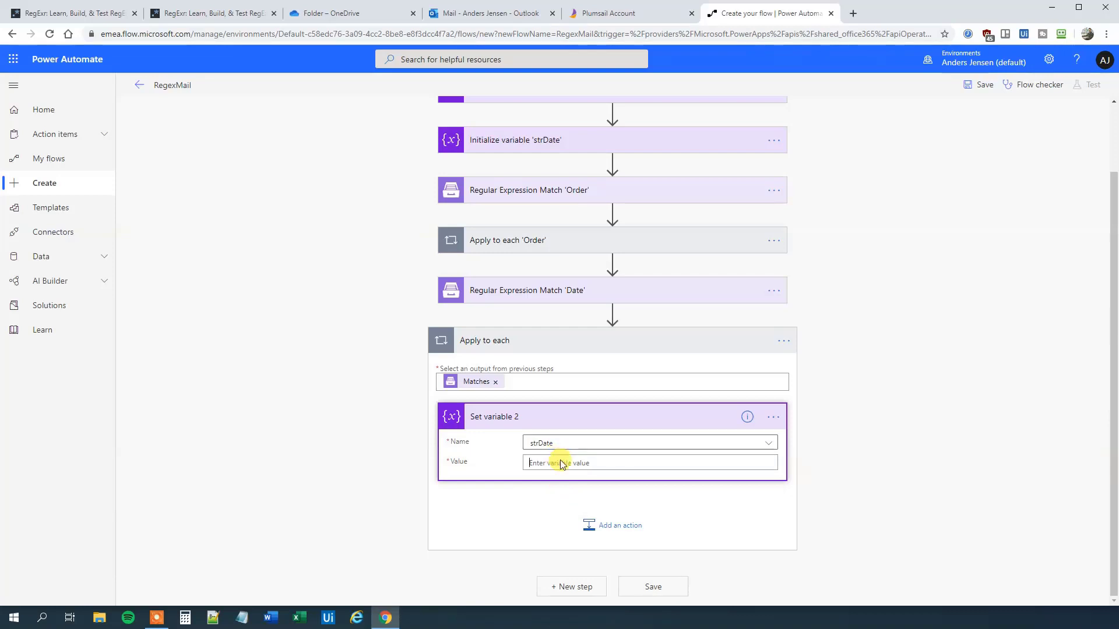
left_click(560, 461)
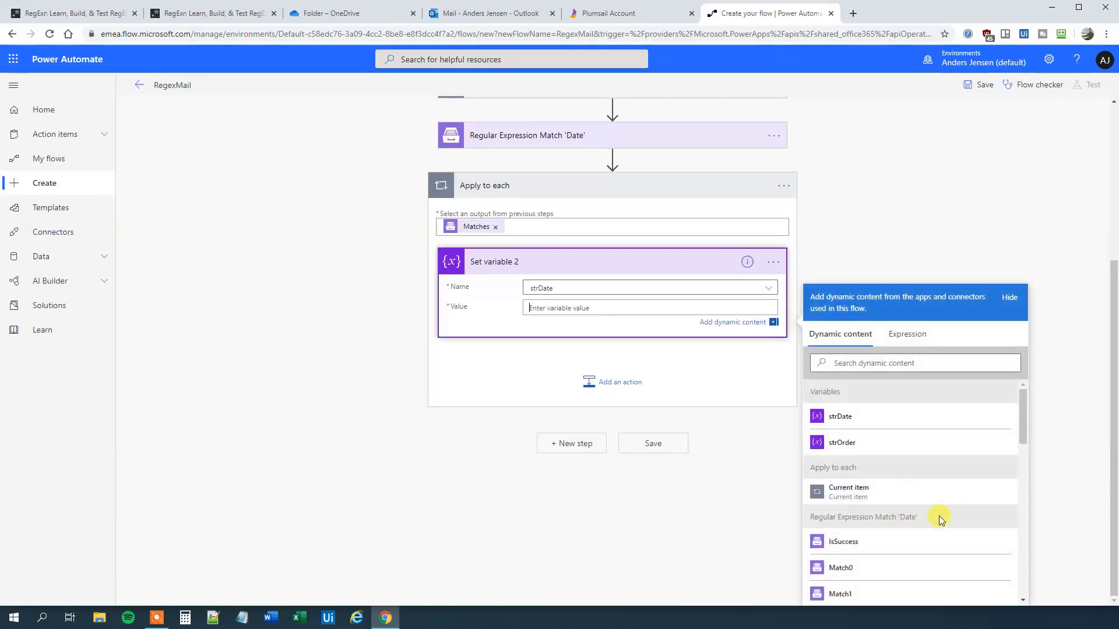
left_click(840, 567)
left_click(412, 492)
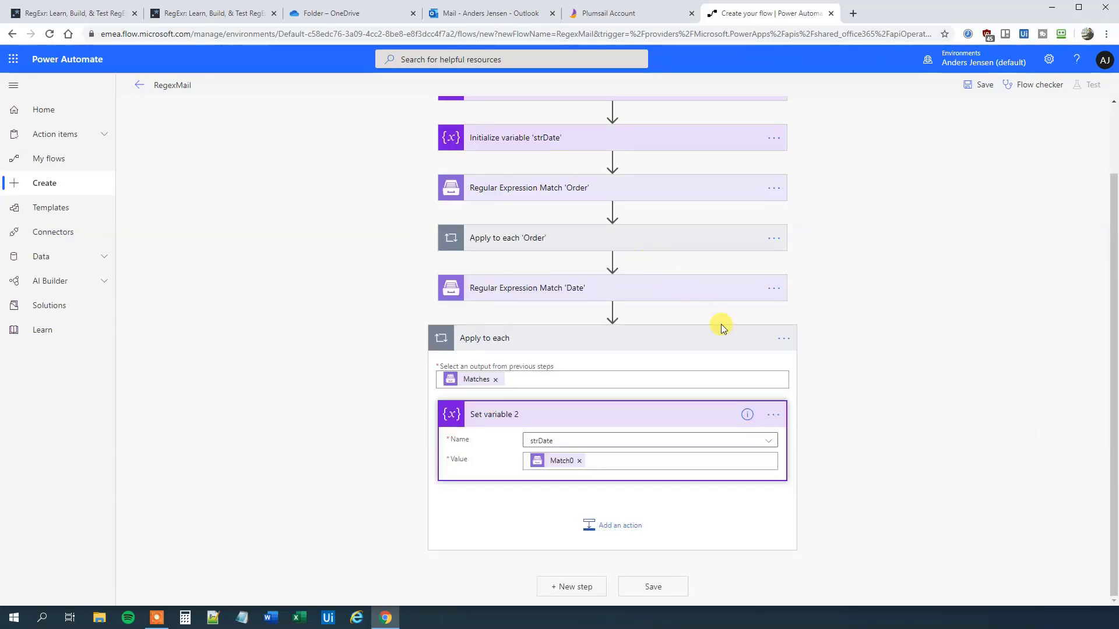
Step: Rename the second loop to Apply to each 'Date'
left_click(784, 339)
left_click(830, 354)
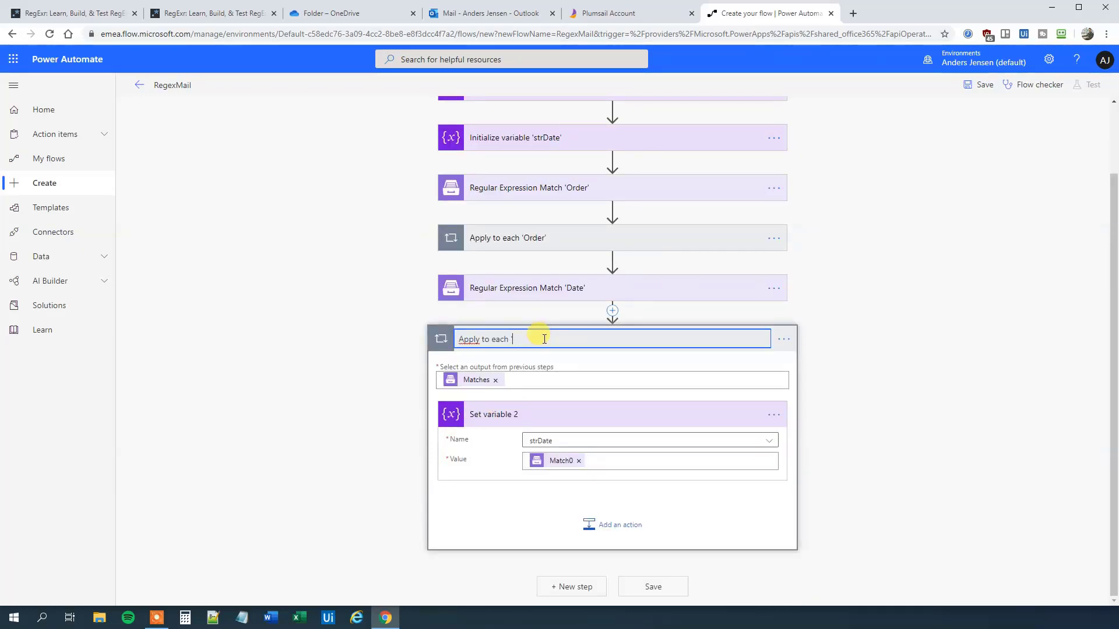
type("'Date")
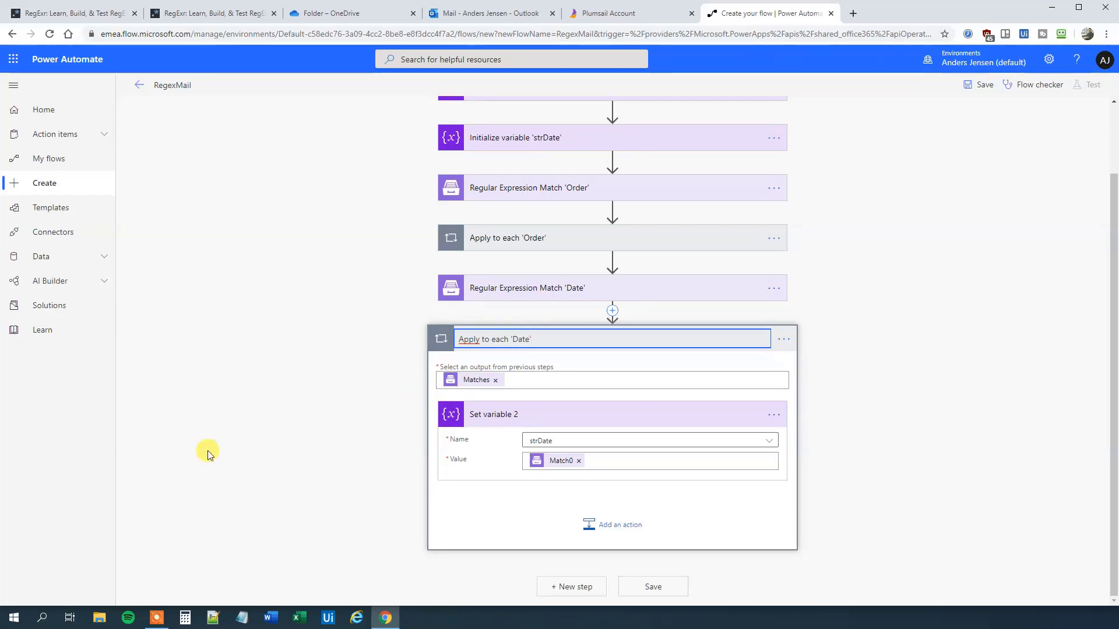
key("Return")
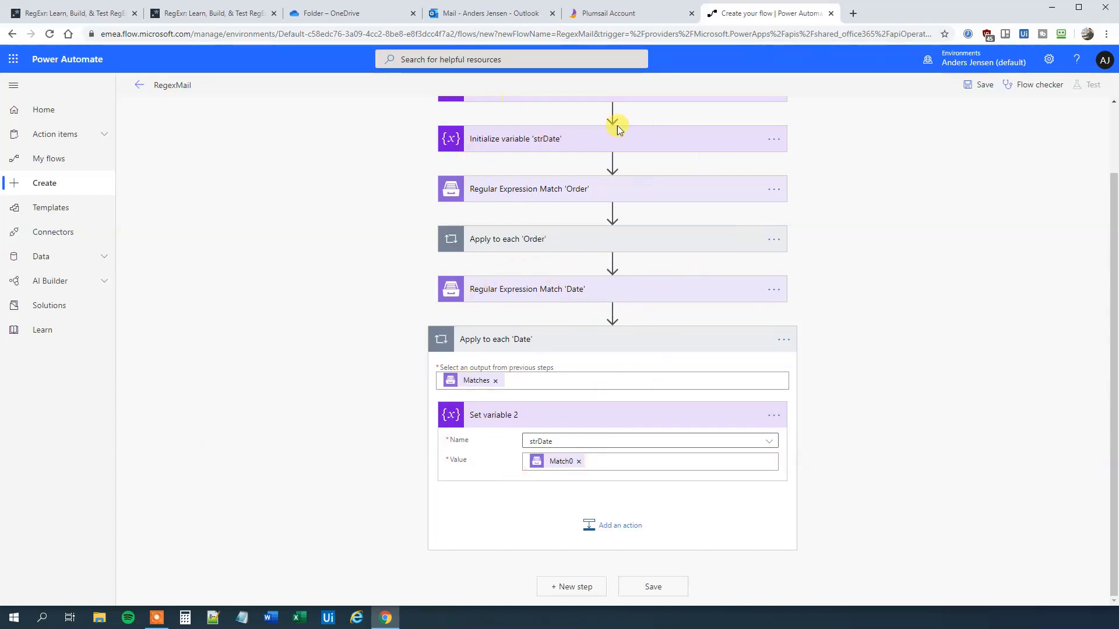
Step: Check Delivery.xlsx in the OneDrive folder, then return to the RegexMail flow
scroll(615, 128, "up", 2)
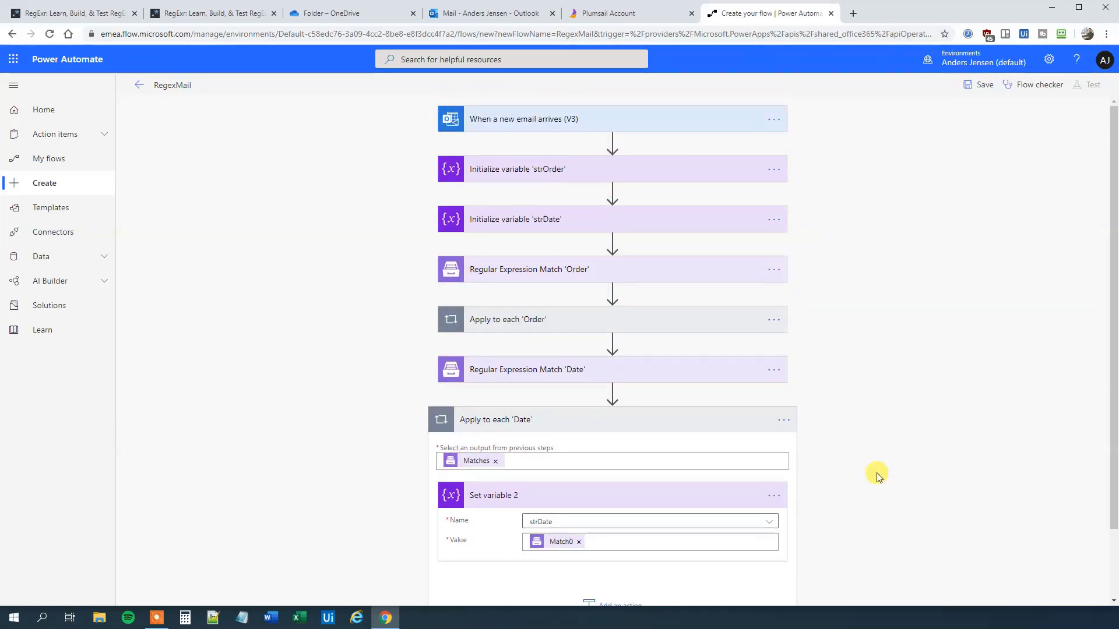
scroll(871, 462, "down", 2)
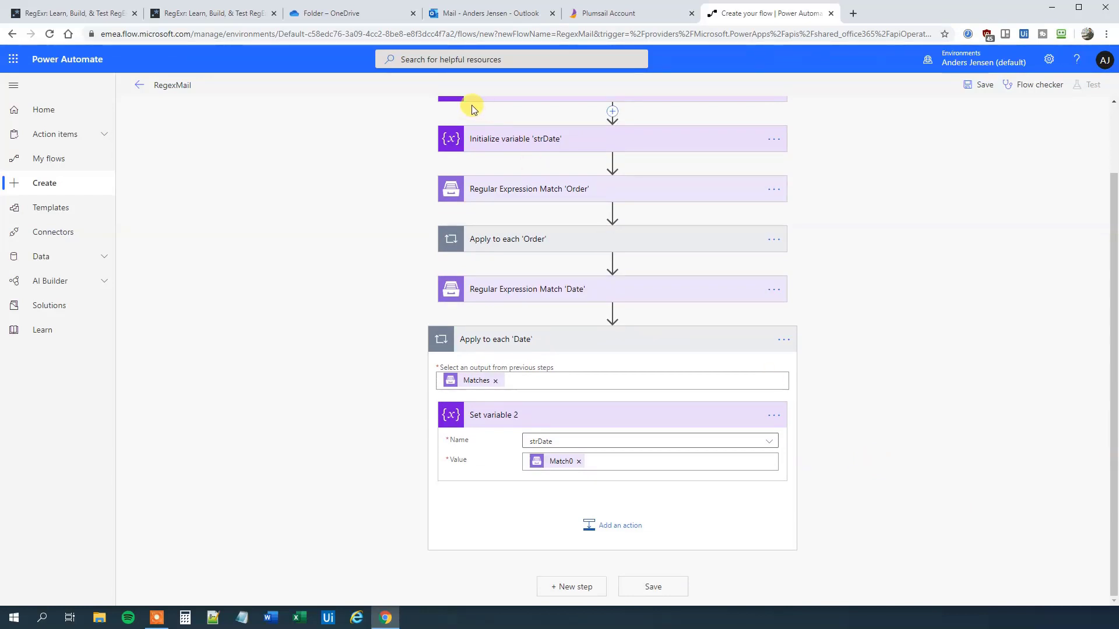
left_click(349, 13)
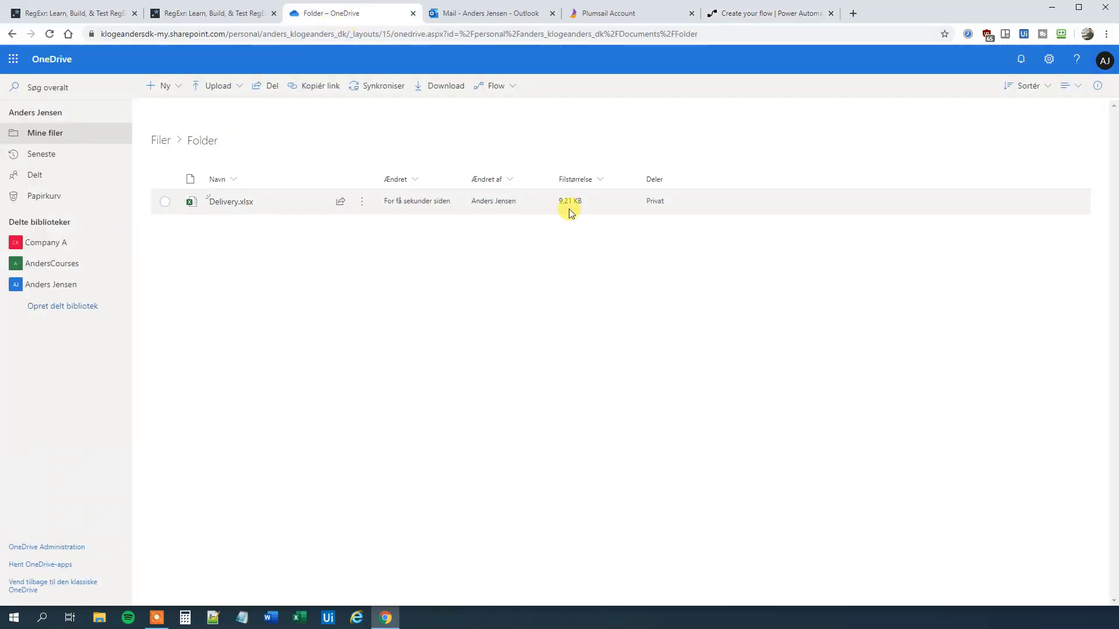
left_click(772, 13)
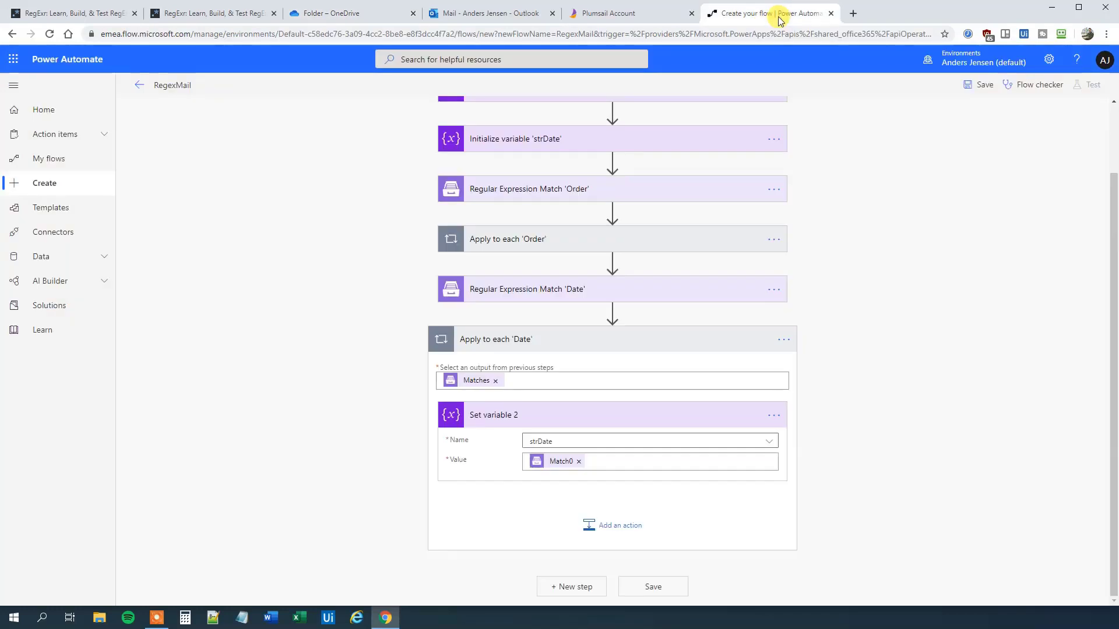
Step: Add an Excel 'Add a row into a table' step after the loops
left_click(575, 587)
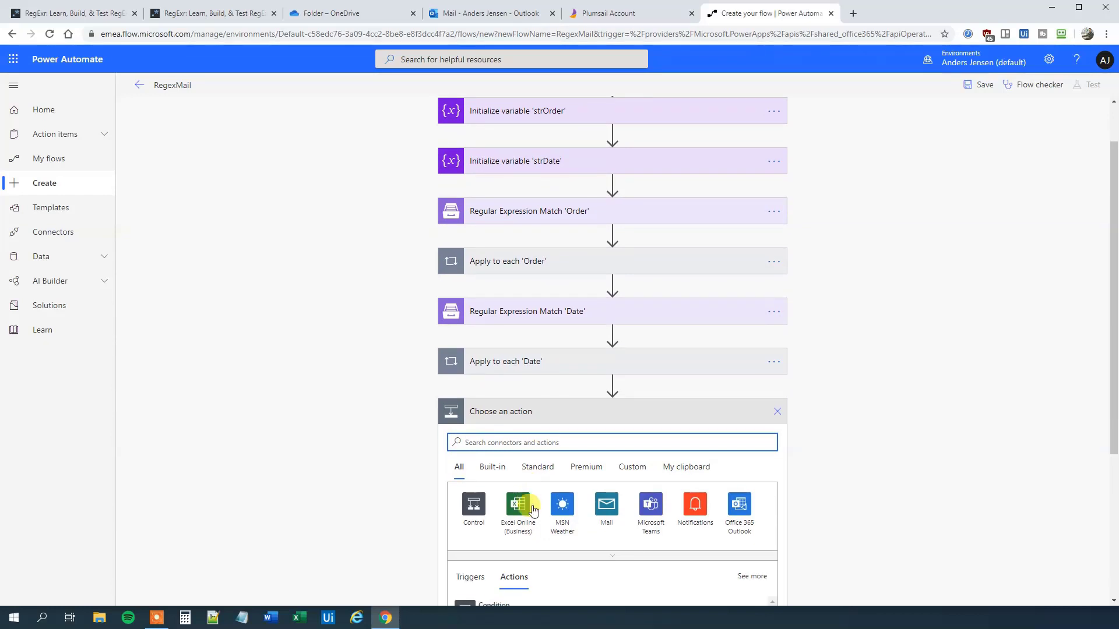
type("a")
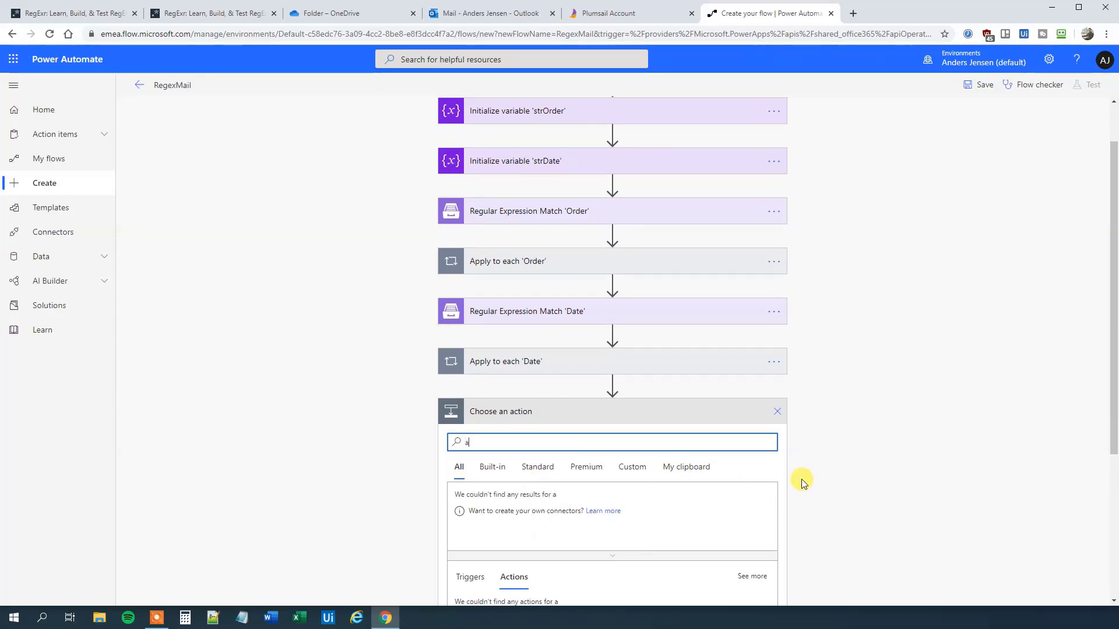
type("dd a ")
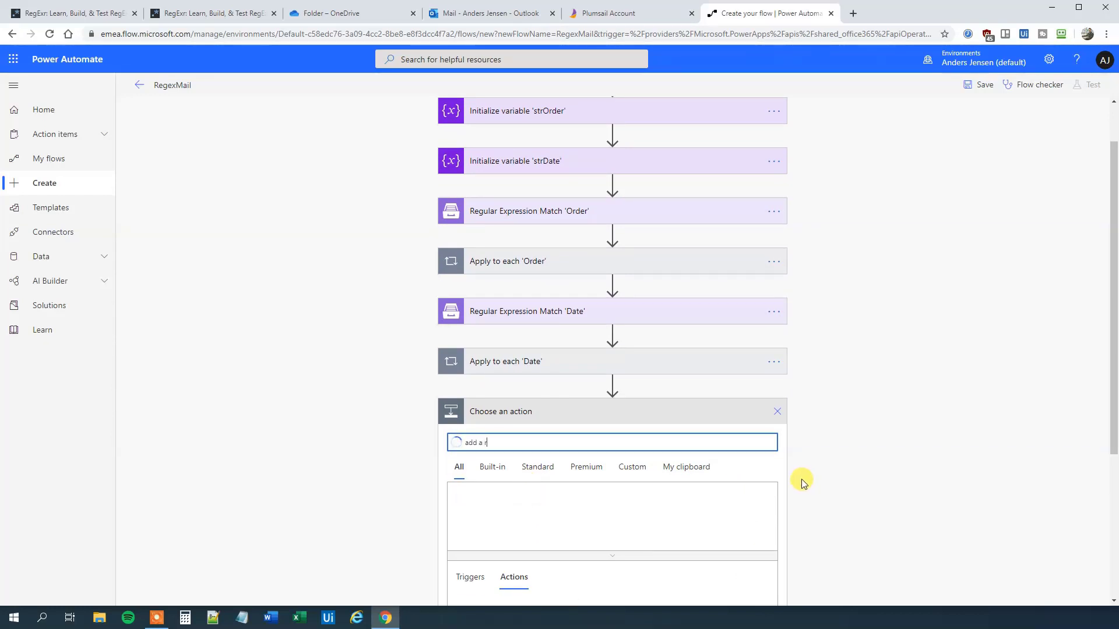
type("row")
scroll(798, 468, "down", 2)
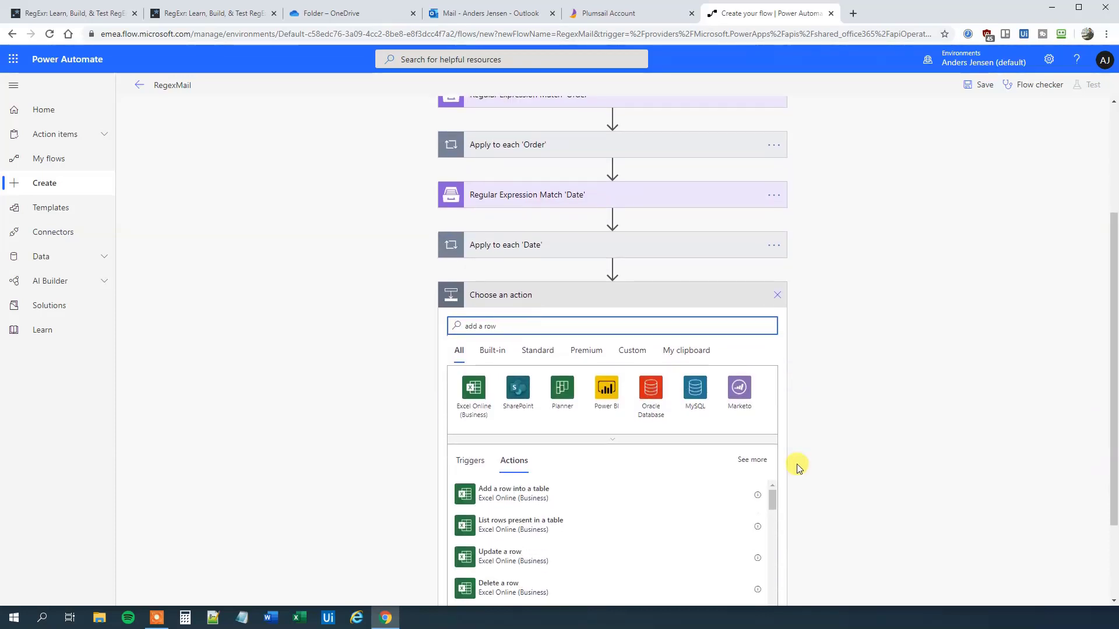
left_click(532, 493)
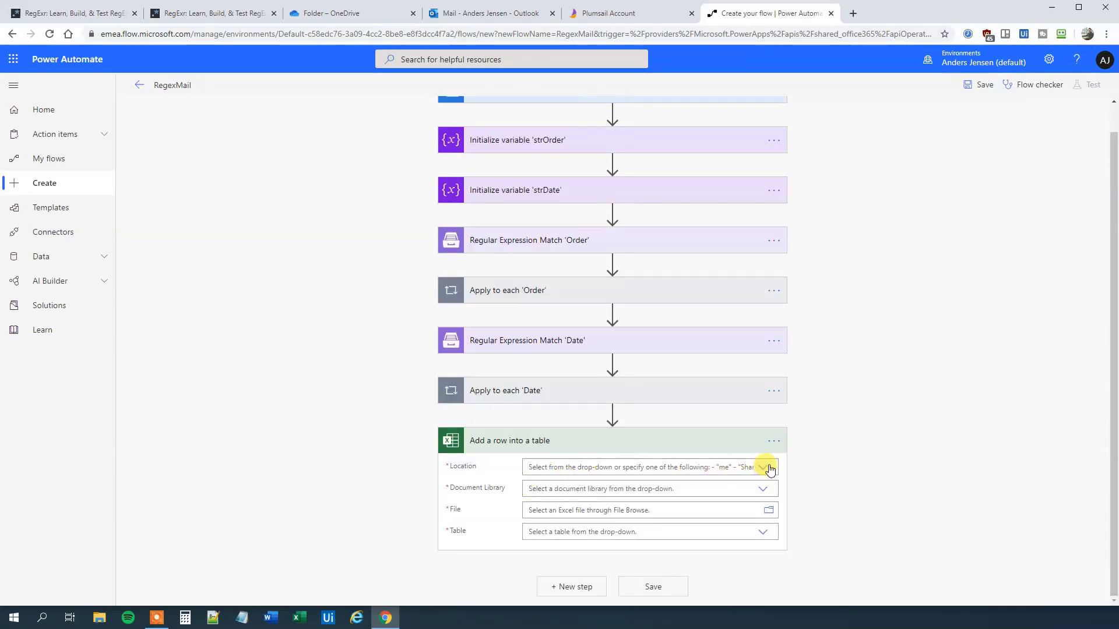
Step: Point the row step at OneDrive for Business, the OneDrive library and /Folder/Delivery.xlsx
left_click(767, 469)
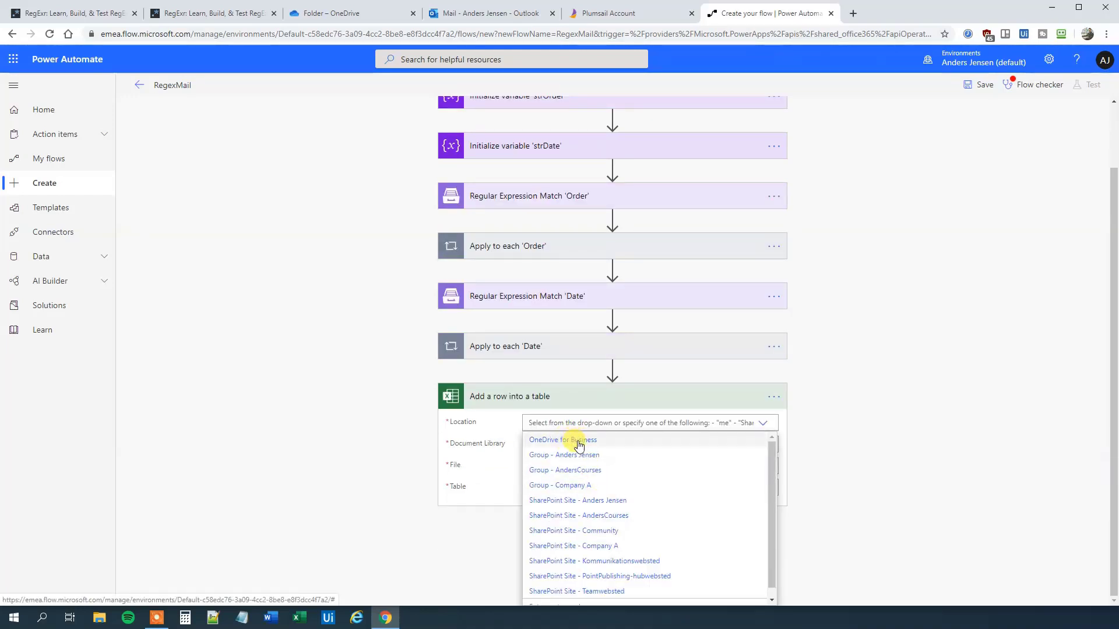
left_click(578, 441)
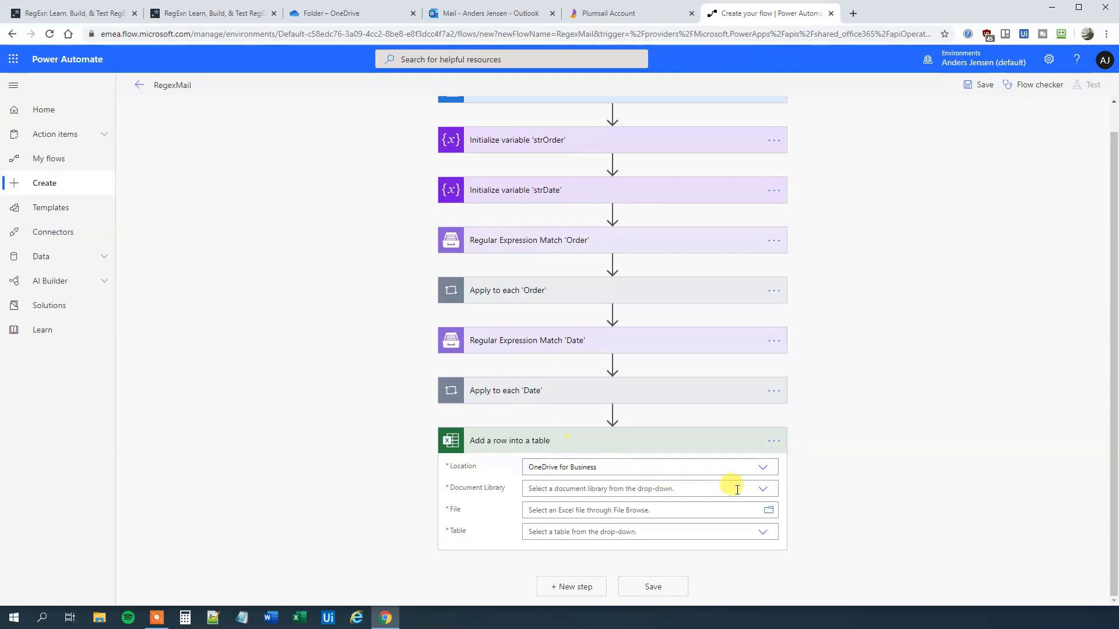
left_click(762, 489)
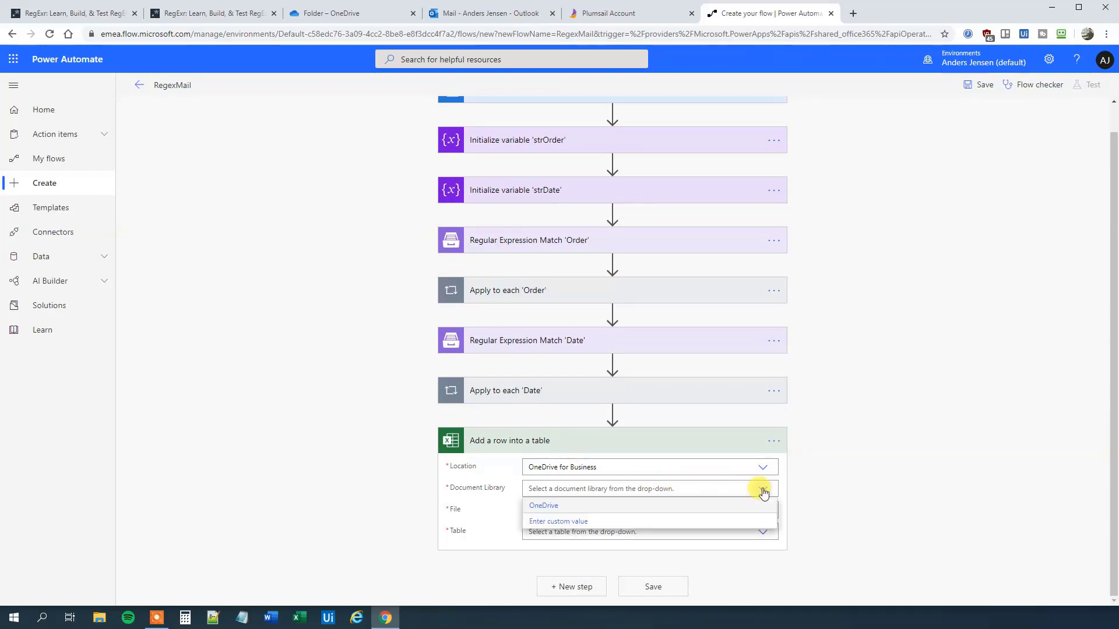
left_click(546, 504)
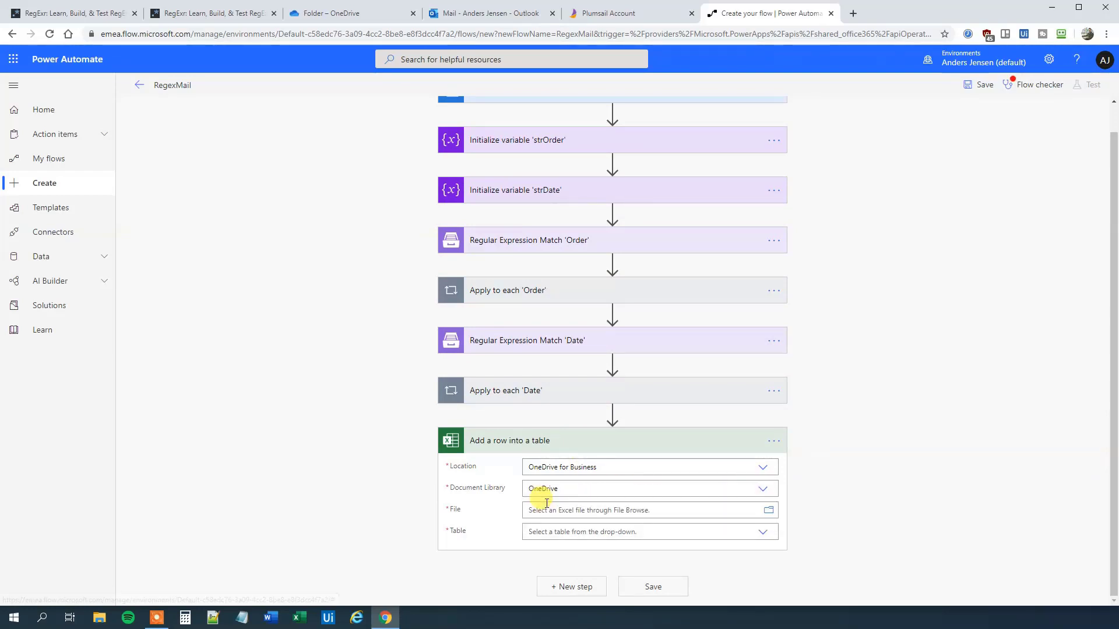
left_click(770, 511)
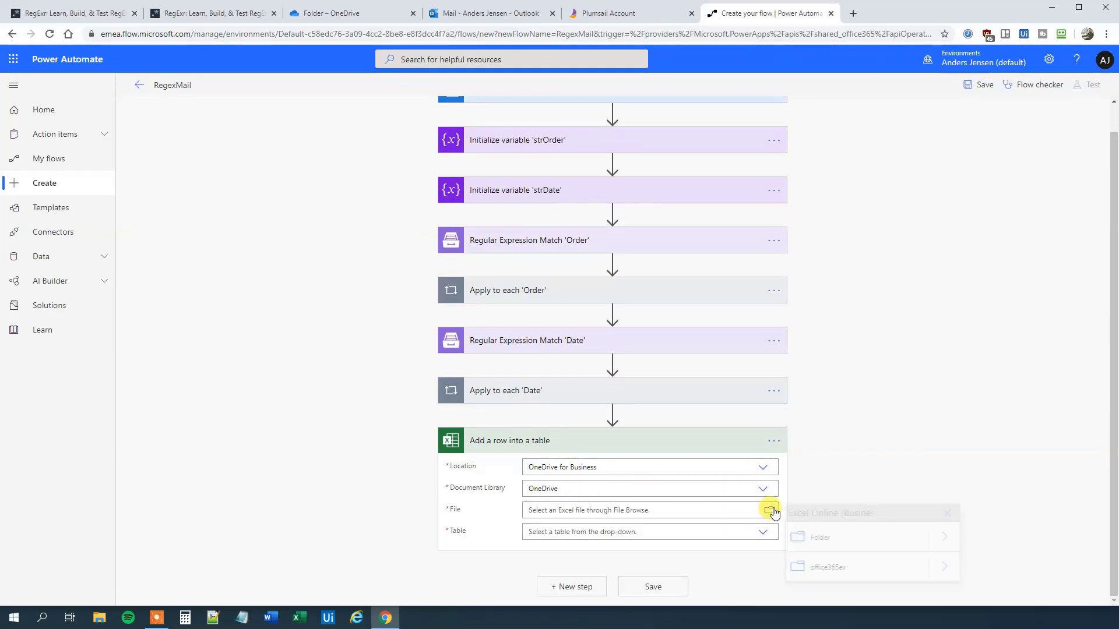
left_click(947, 538)
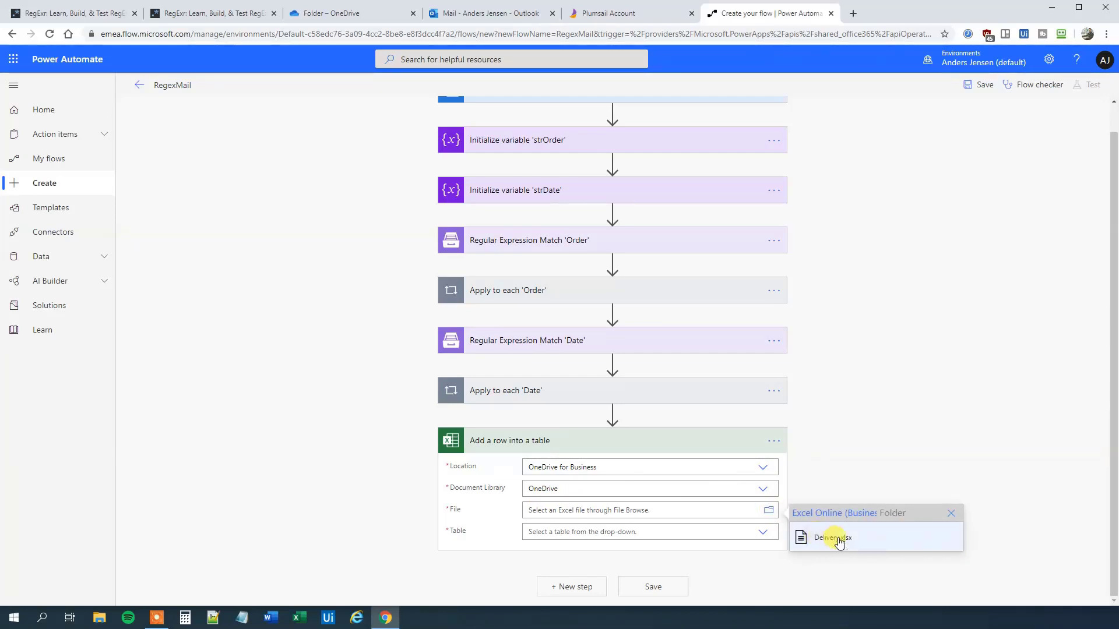
left_click(838, 537)
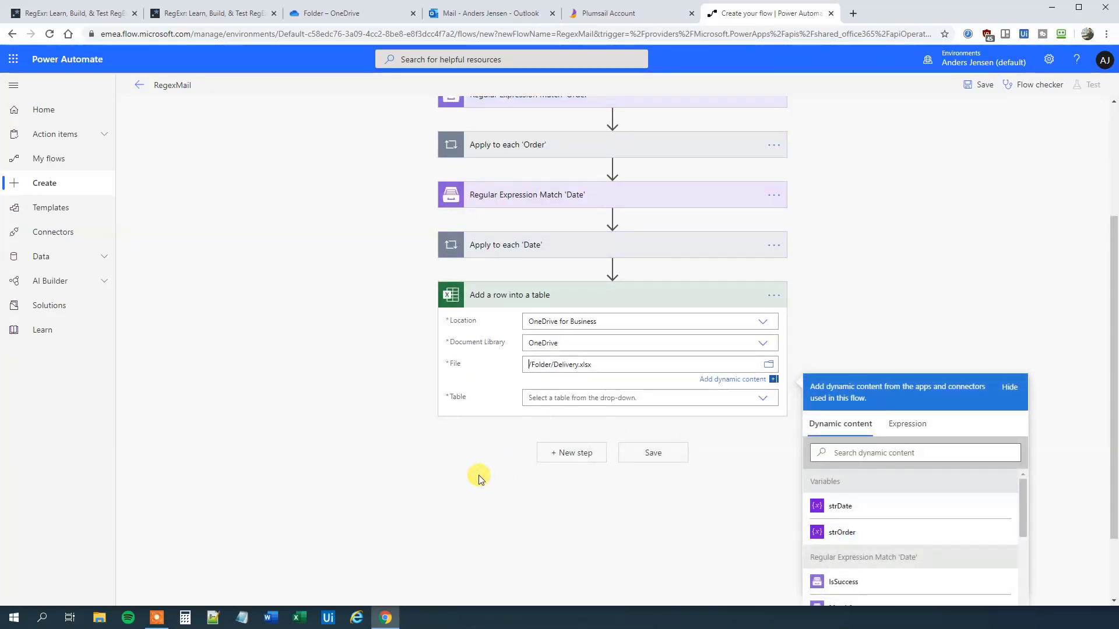
left_click(479, 478)
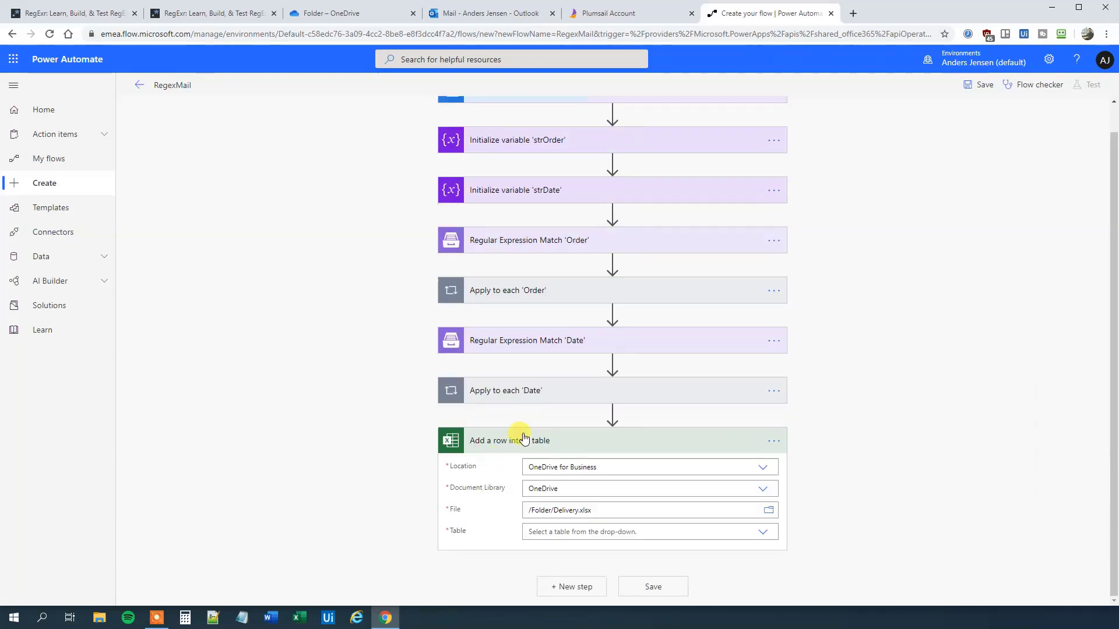
Step: Choose Table1, map strOrder to Order and strDate to Date, and save the flow
left_click(765, 533)
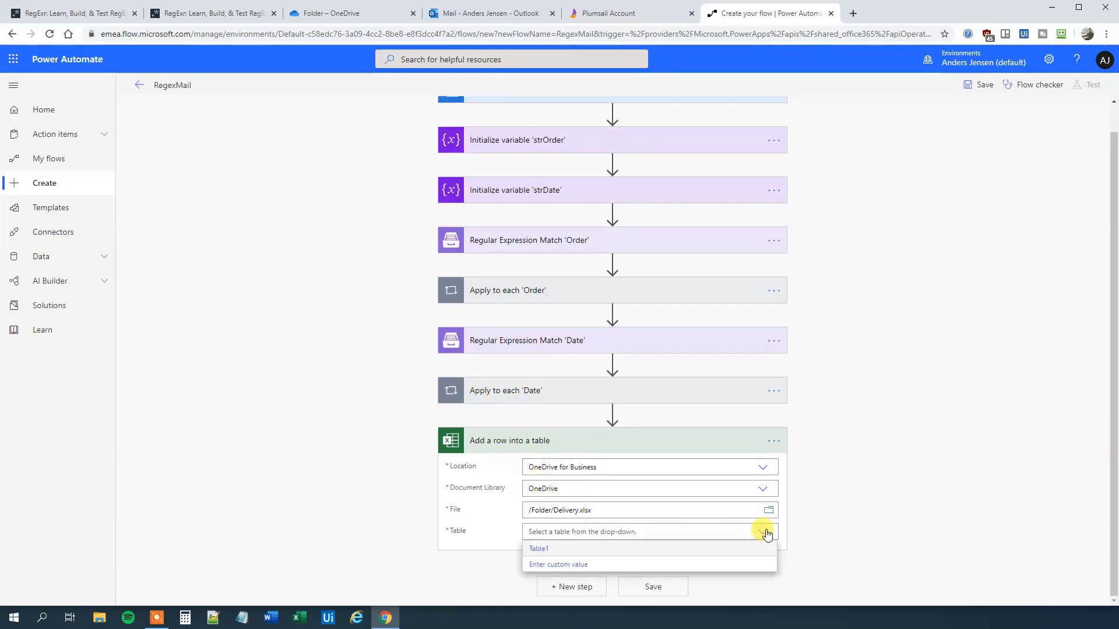
left_click(551, 550)
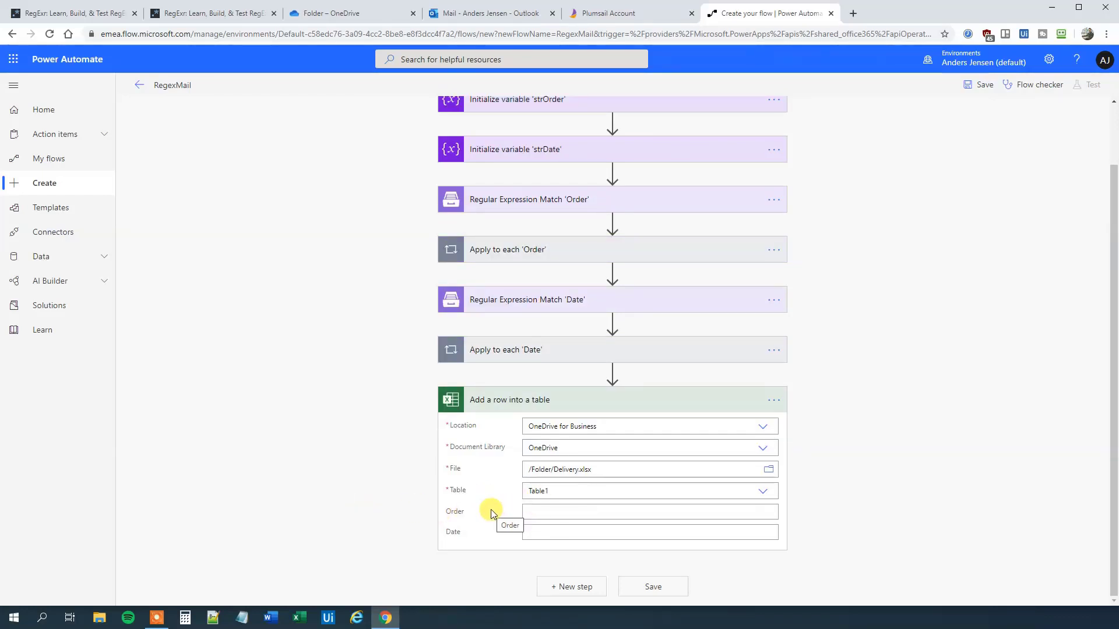
left_click(531, 513)
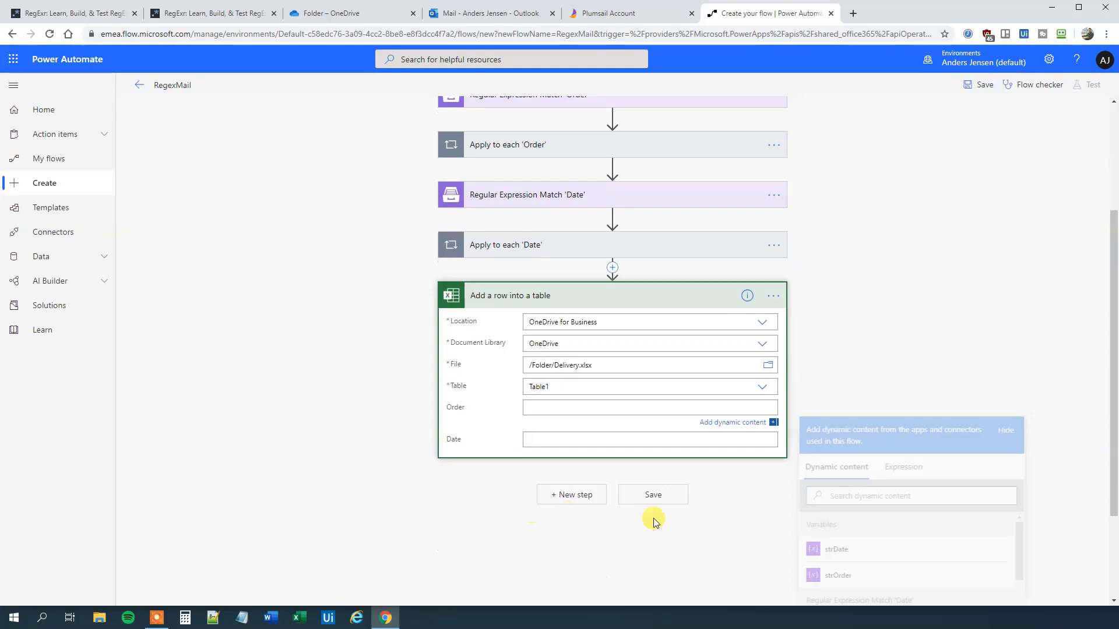
left_click(848, 579)
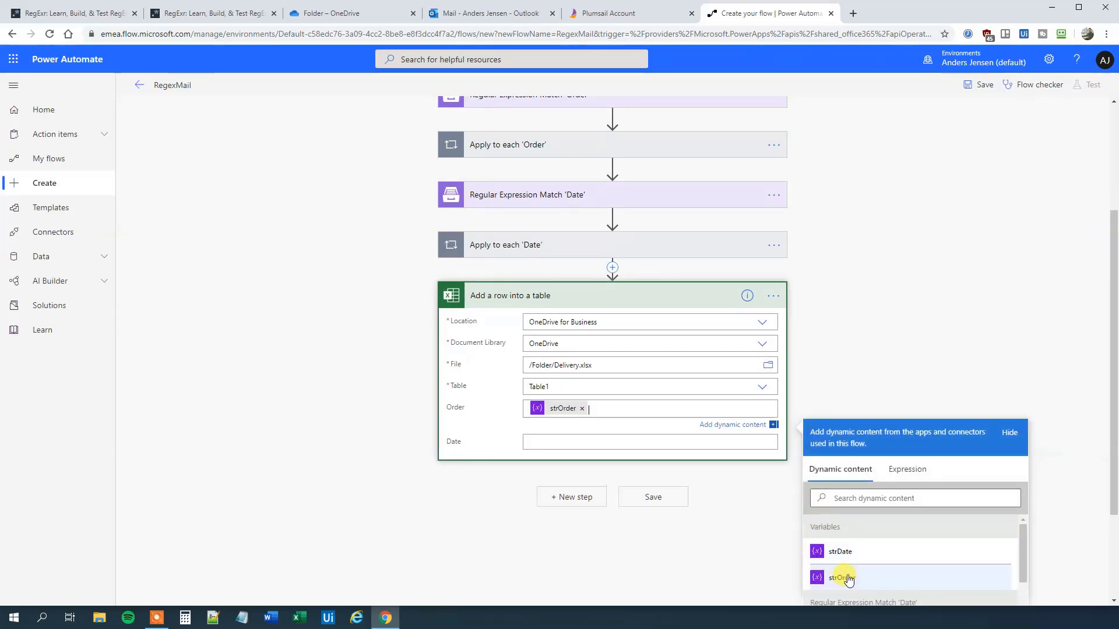
left_click(554, 444)
left_click(840, 572)
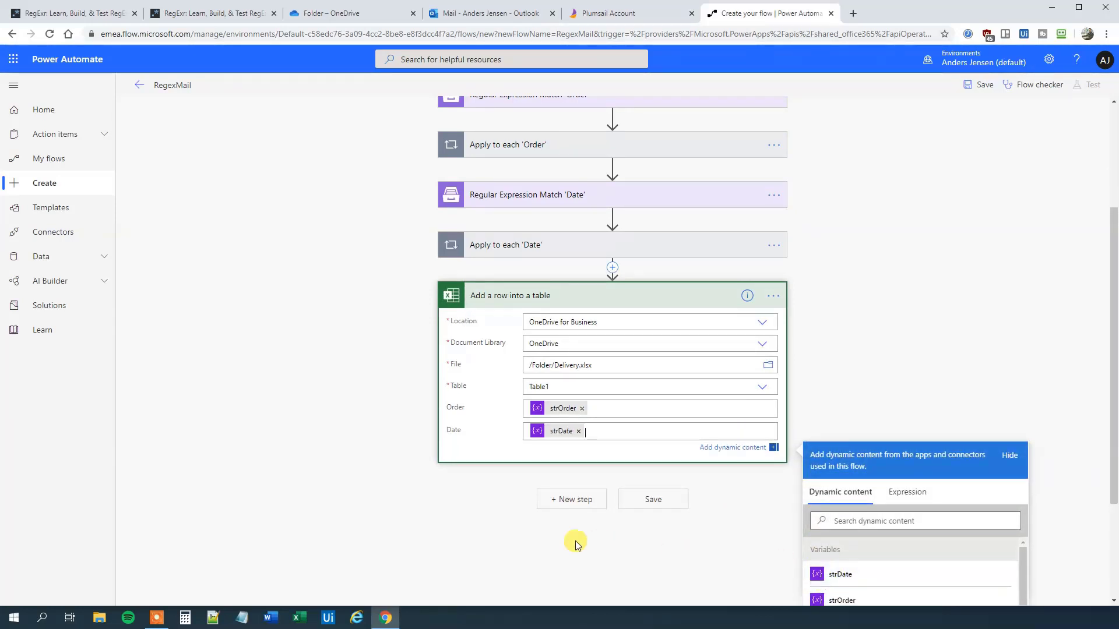
left_click(432, 527)
left_click(653, 586)
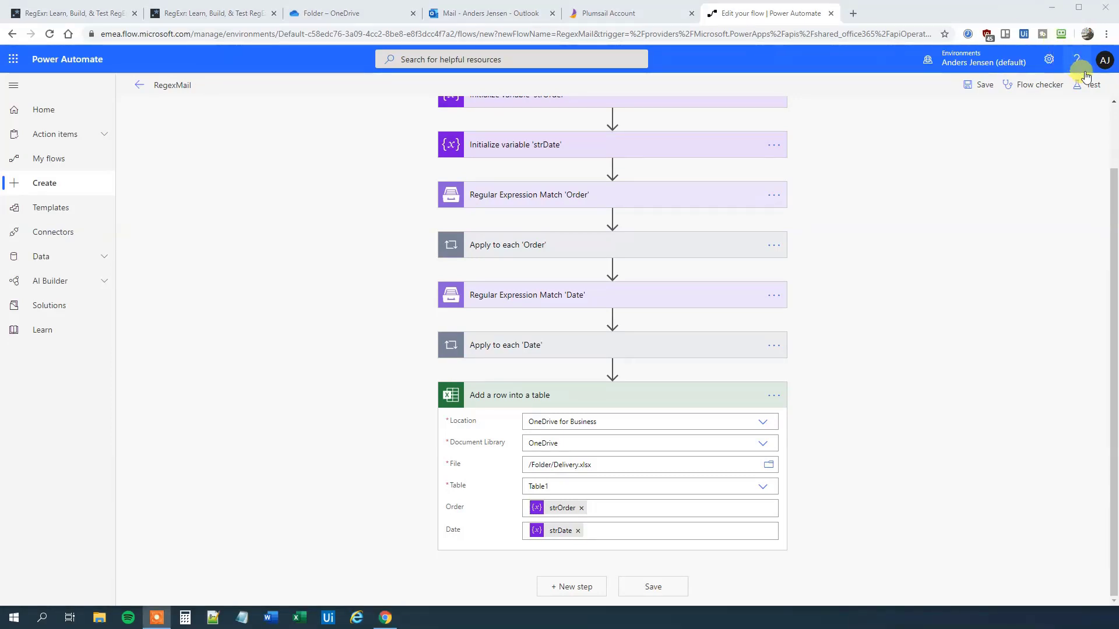
Step: Start a RegexMail test using 'I'll perform the trigger action' with Save & Test, then switch to Outlook
left_click(1091, 89)
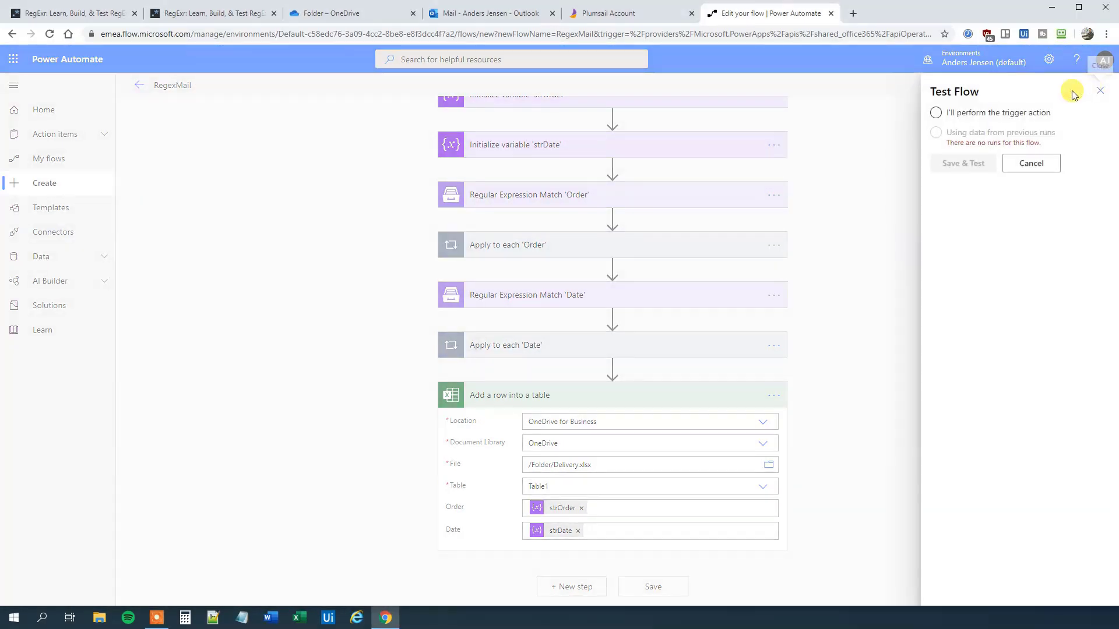
left_click(956, 113)
left_click(966, 164)
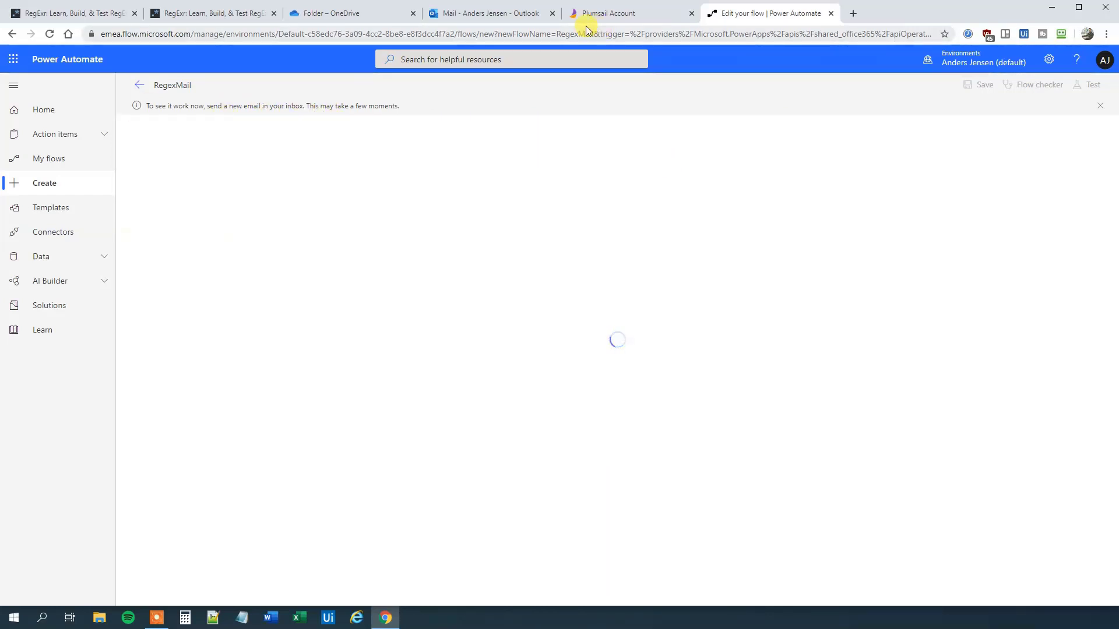
left_click(488, 13)
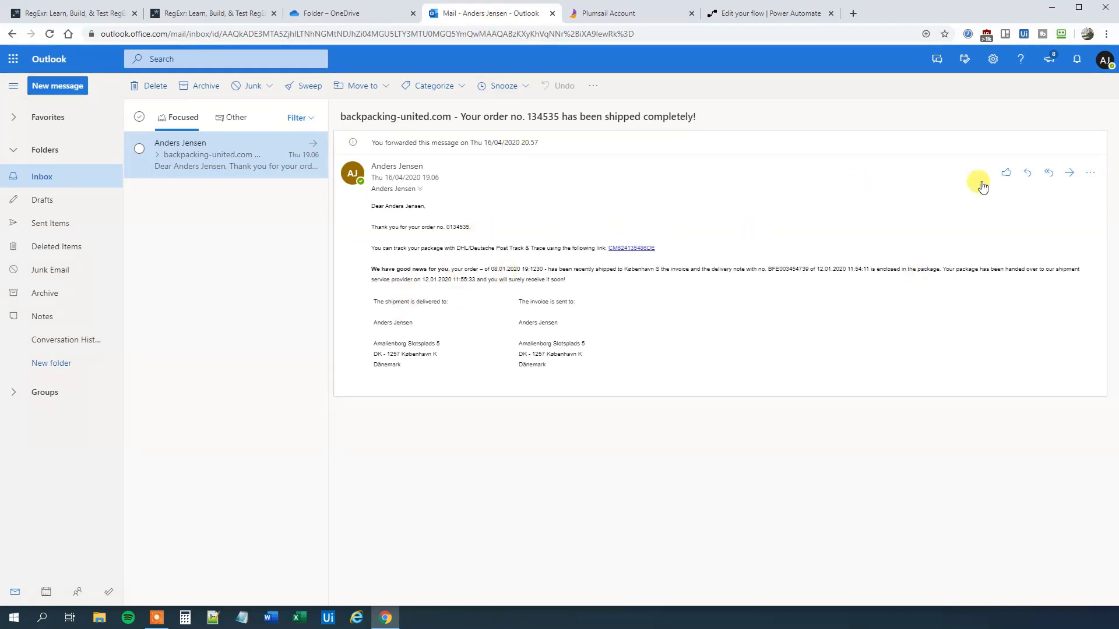
Step: Start forwarding the backpacking-united.com order email, with your own contact as the recipient
left_click(1071, 173)
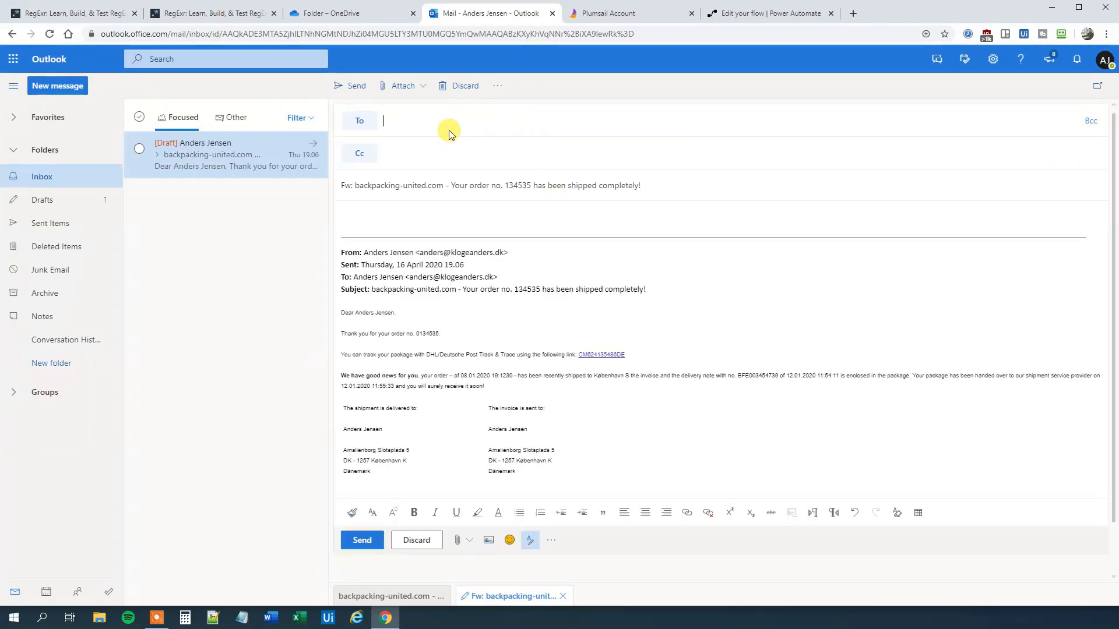
type("a")
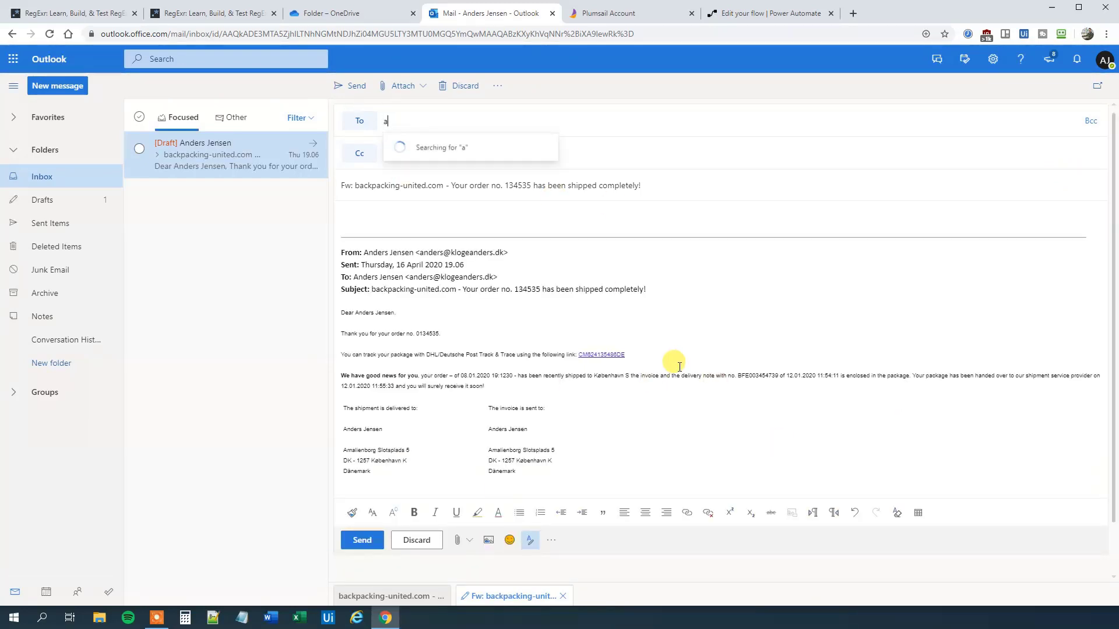
type("nd")
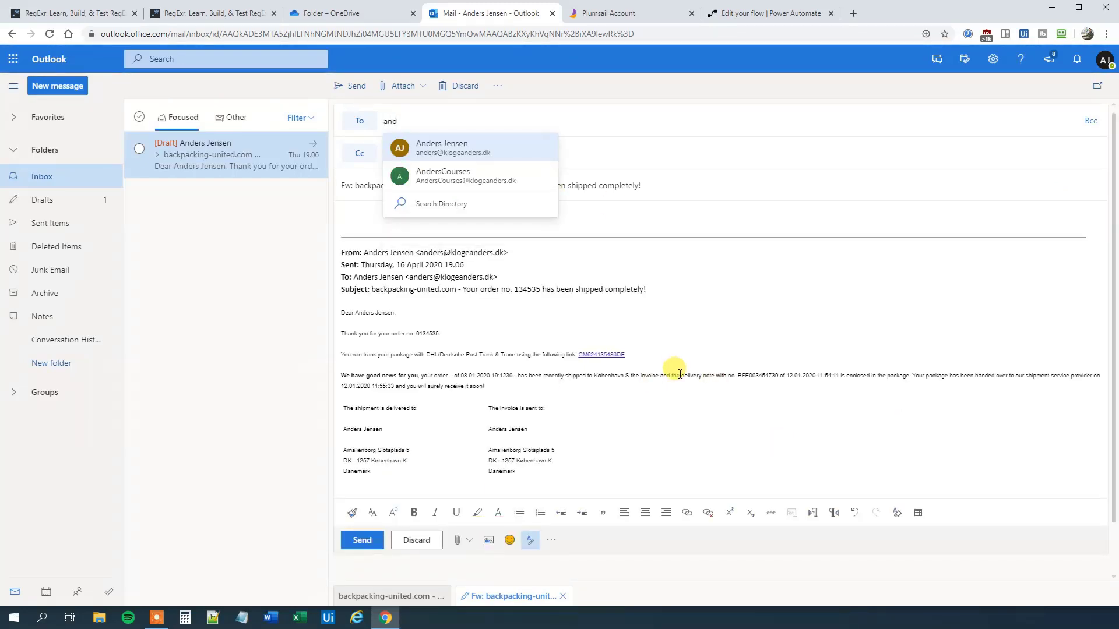
left_click(483, 152)
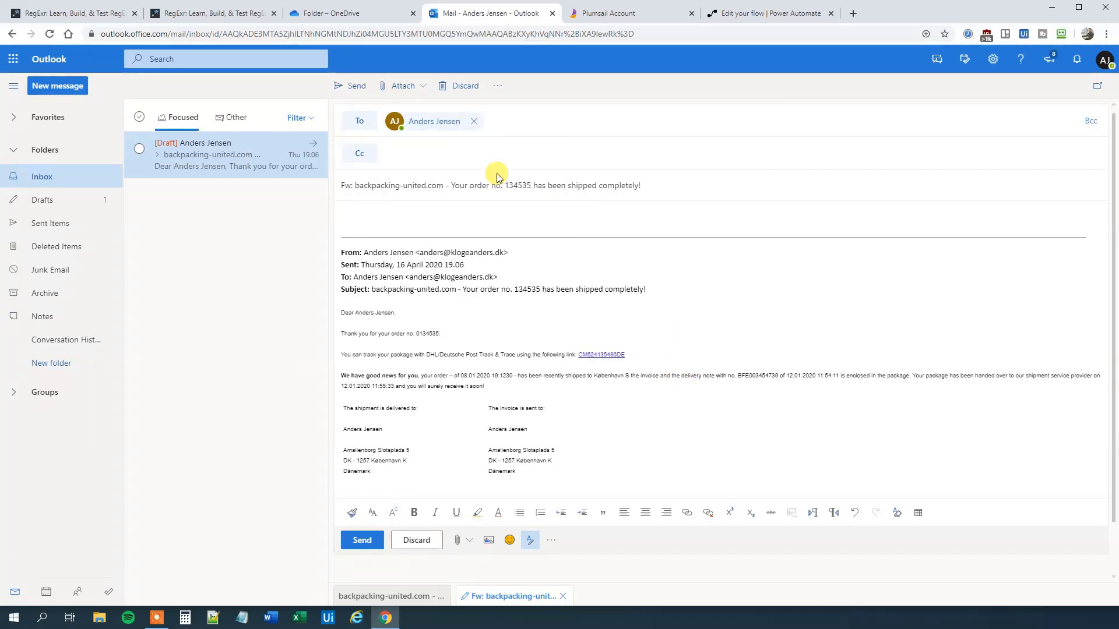
left_click(474, 121)
type("anders")
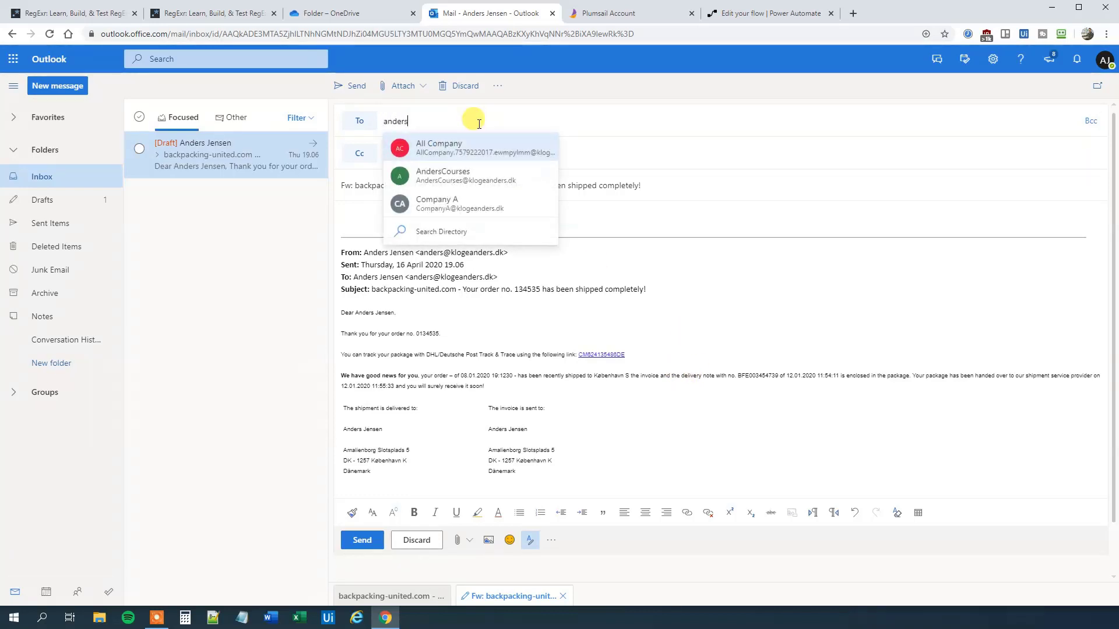
left_click(470, 146)
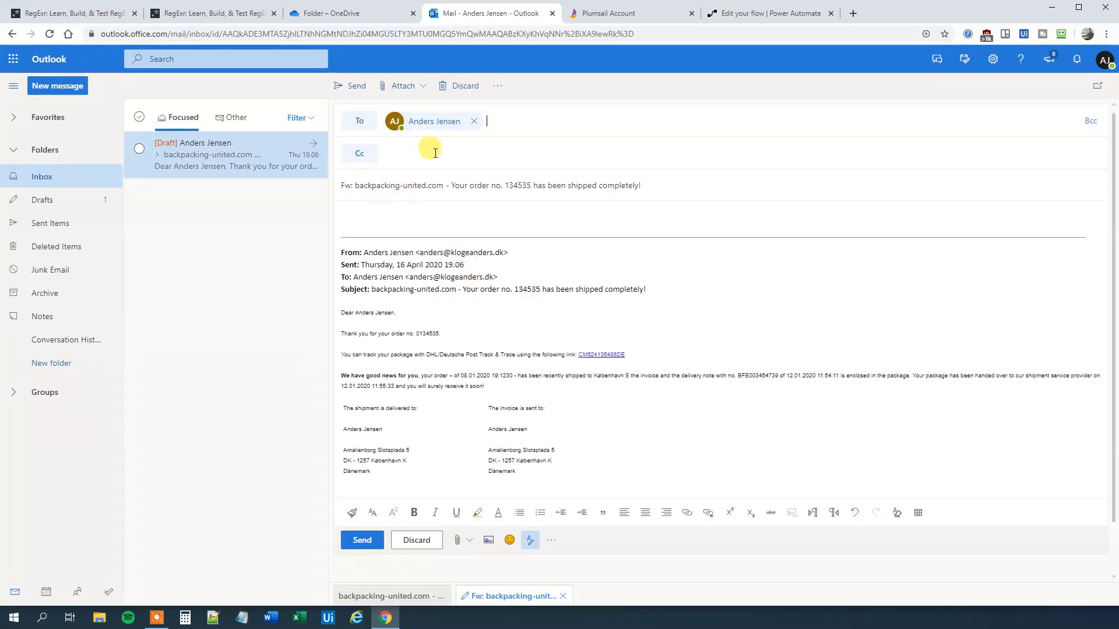
Step: Send the forwarded order email to yourself and expand its quoted message
left_click(354, 86)
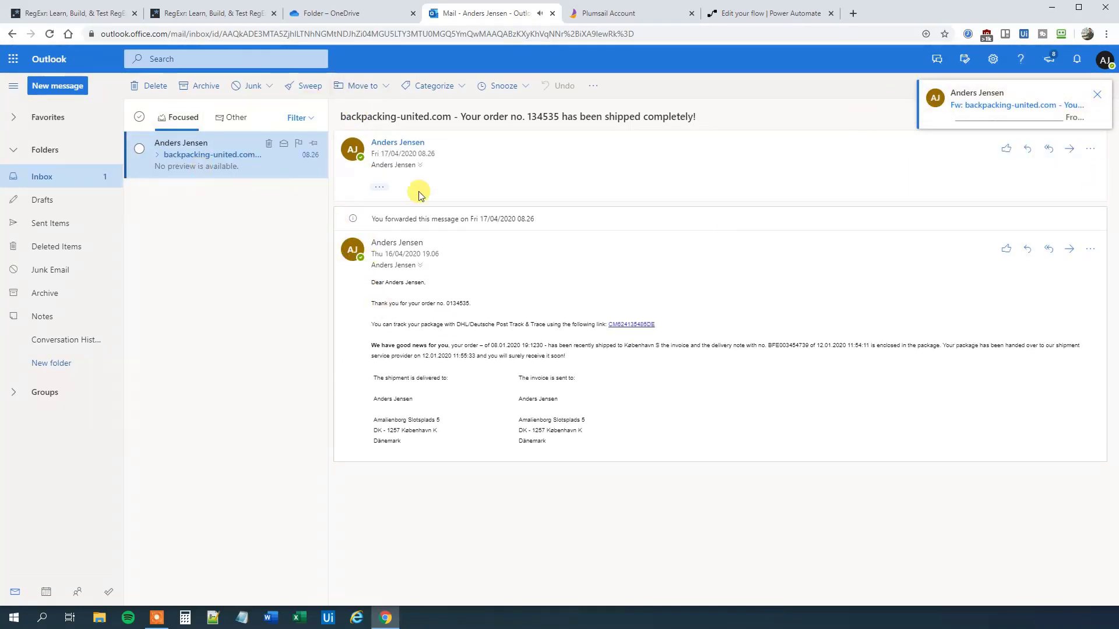
left_click(380, 188)
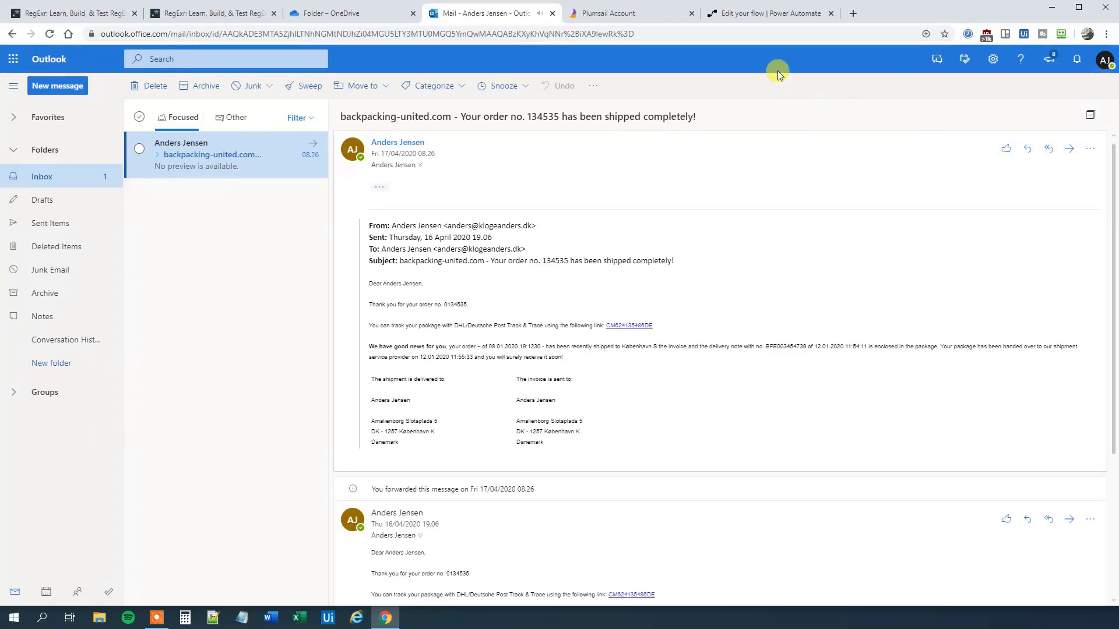
left_click(761, 15)
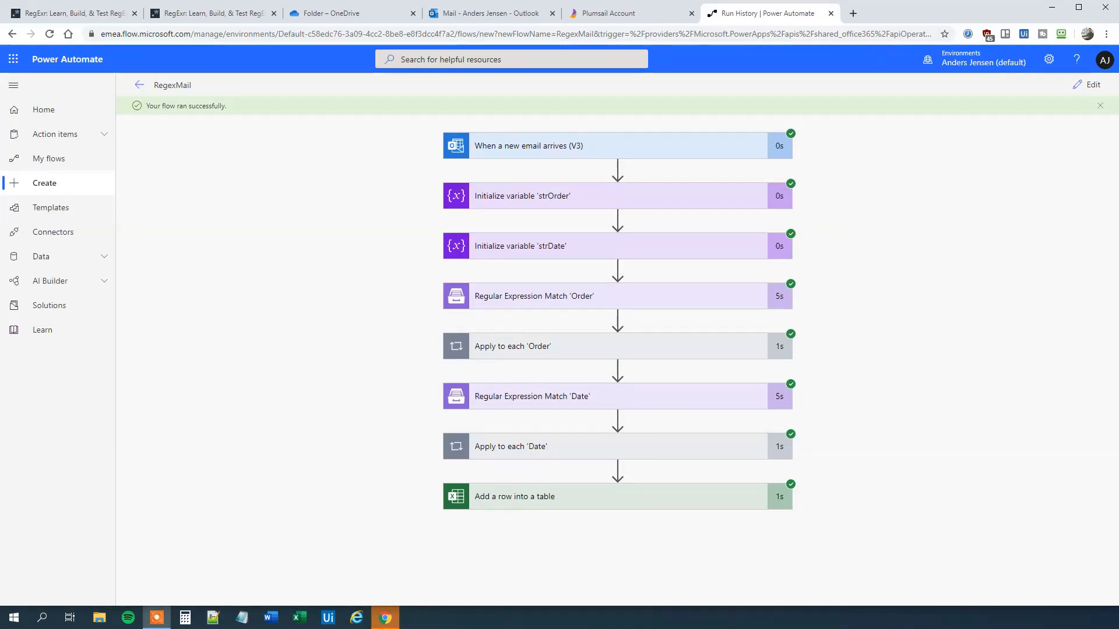
Step: Open Delivery.xlsx from the OneDrive folder to check the newly added order row
left_click(315, 13)
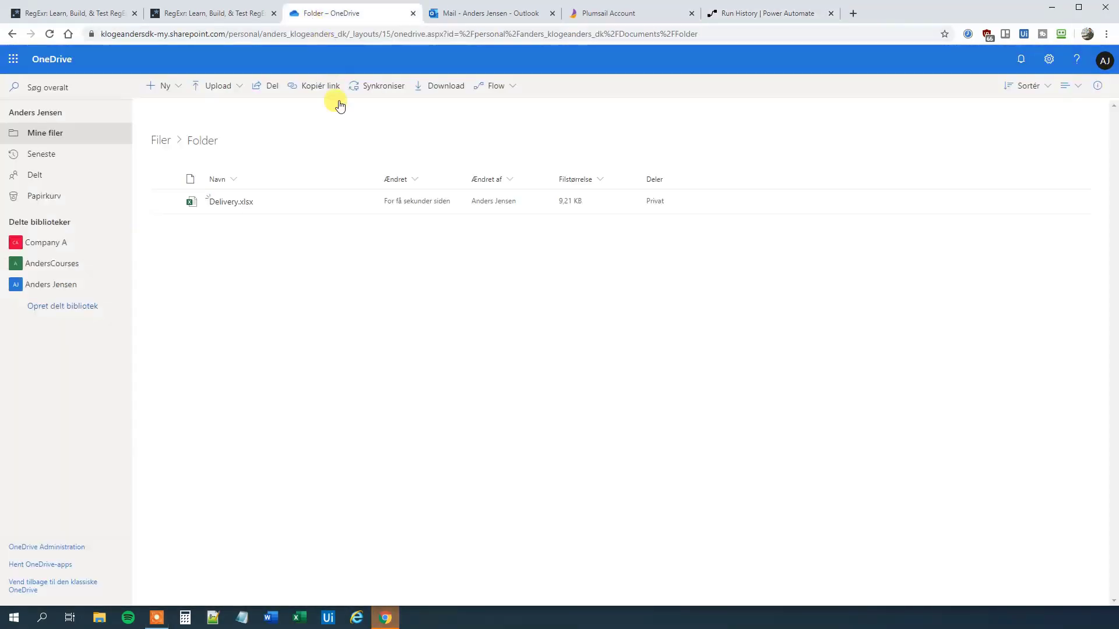
left_click(239, 204)
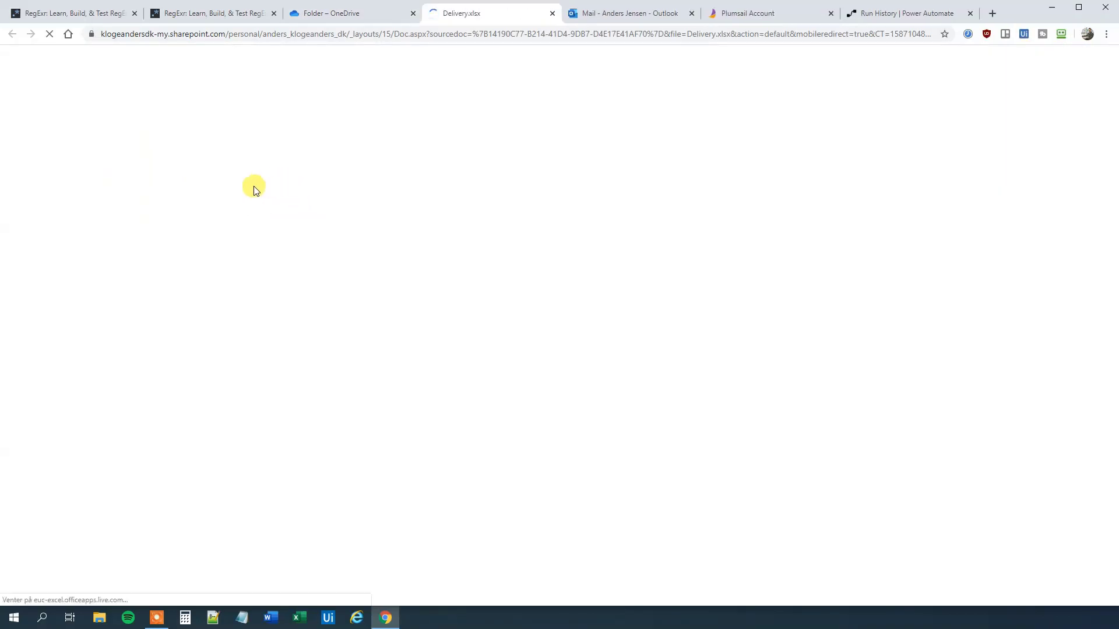